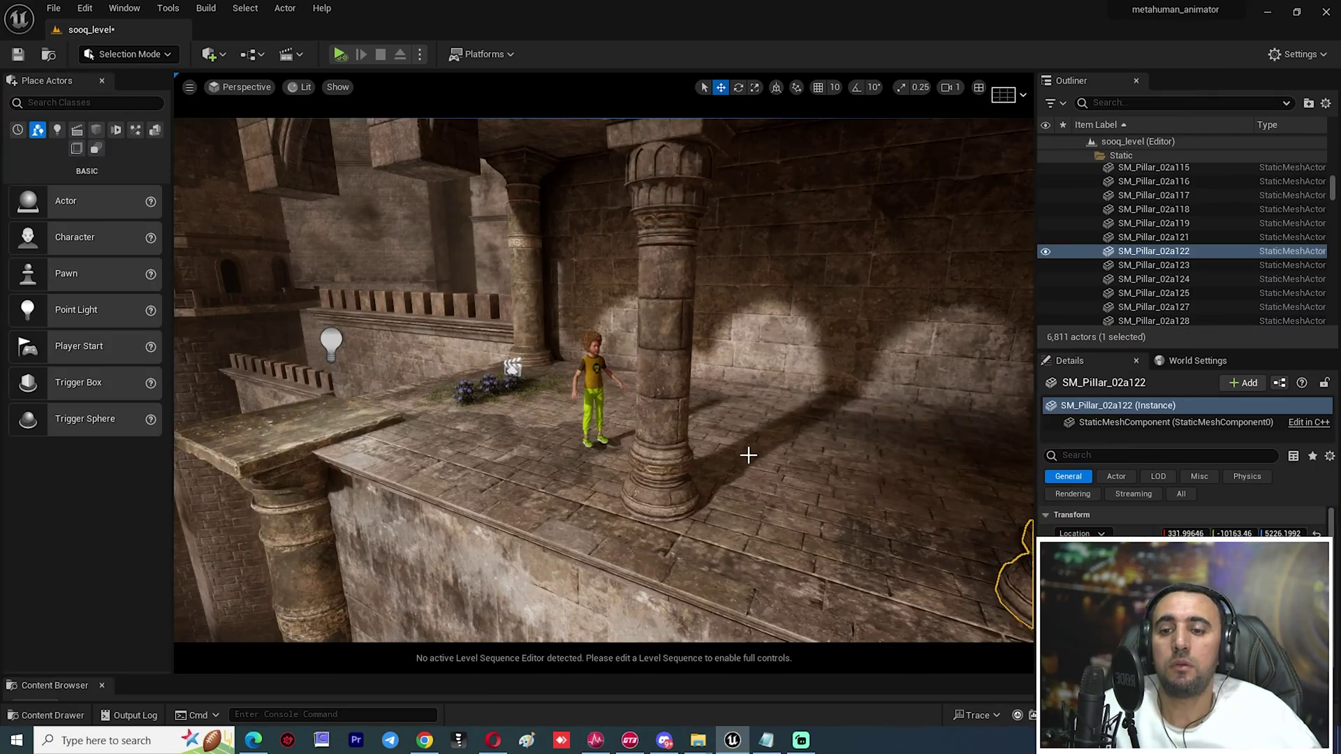
# Inspect the arcade terrace and select the BP_hazla character standing beside the pillar.
pyautogui.moveTo(748, 449)
pyautogui.mouseDown(button='right')
pyautogui.moveTo(713, 412)
pyautogui.moveTo(739, 438)
pyautogui.mouseUp(button='right')
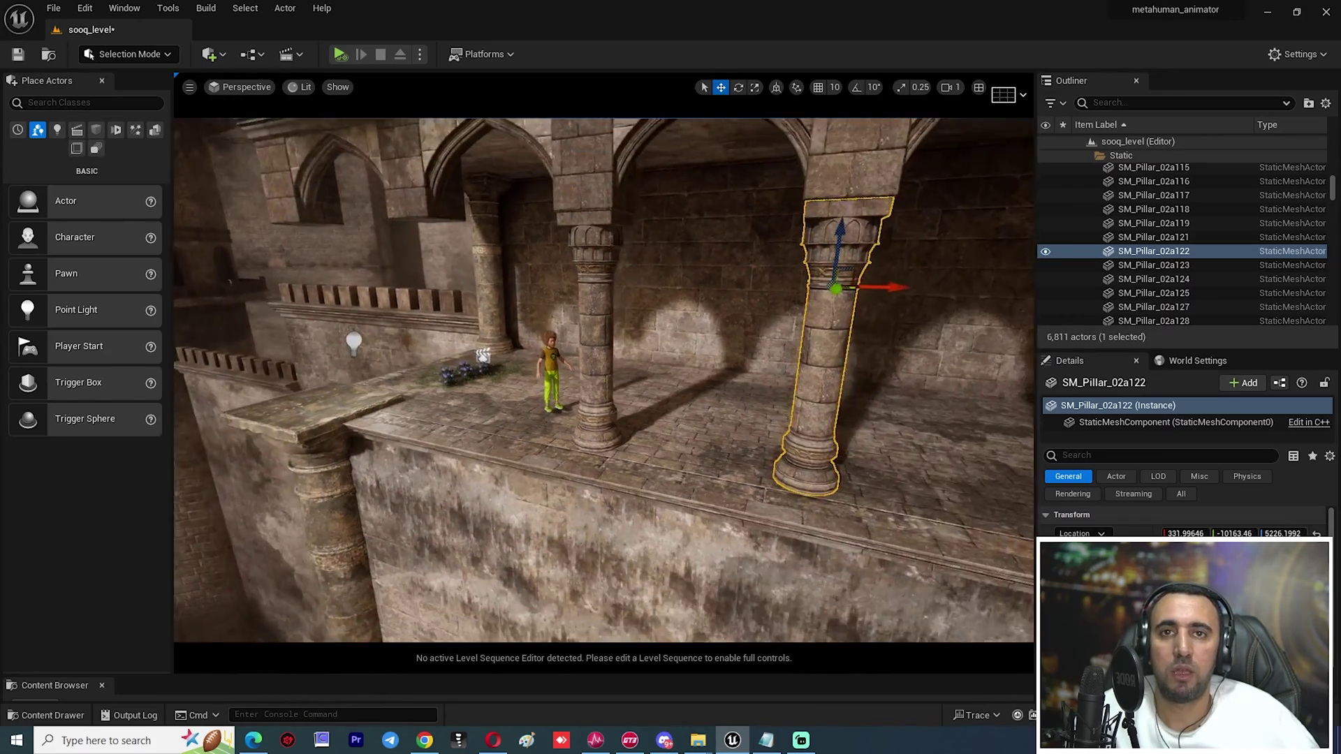
pyautogui.moveTo(492, 526)
pyautogui.mouseDown(button='right')
pyautogui.moveTo(530, 524)
pyautogui.moveTo(482, 531)
pyautogui.mouseUp(button='right')
pyautogui.click(555, 426)
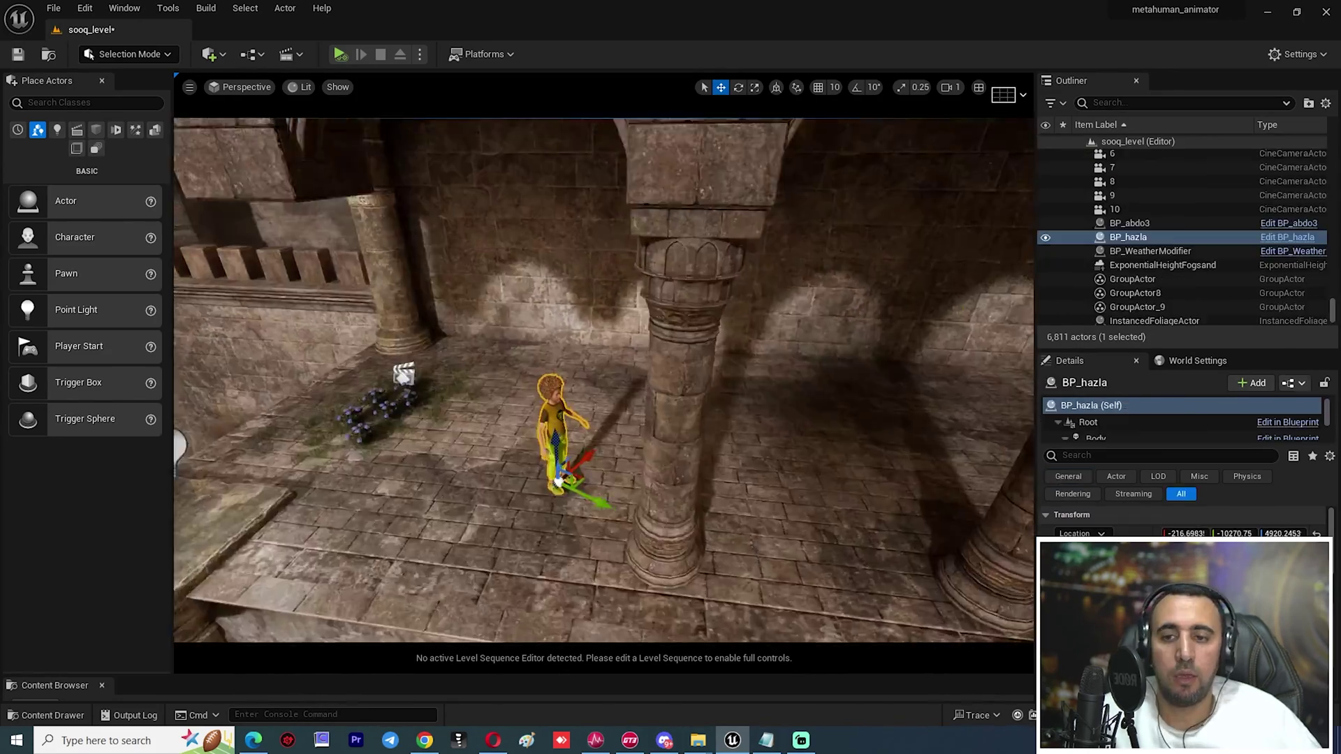
pyautogui.moveTo(555, 426); pyautogui.dragTo(556, 426, button='right')
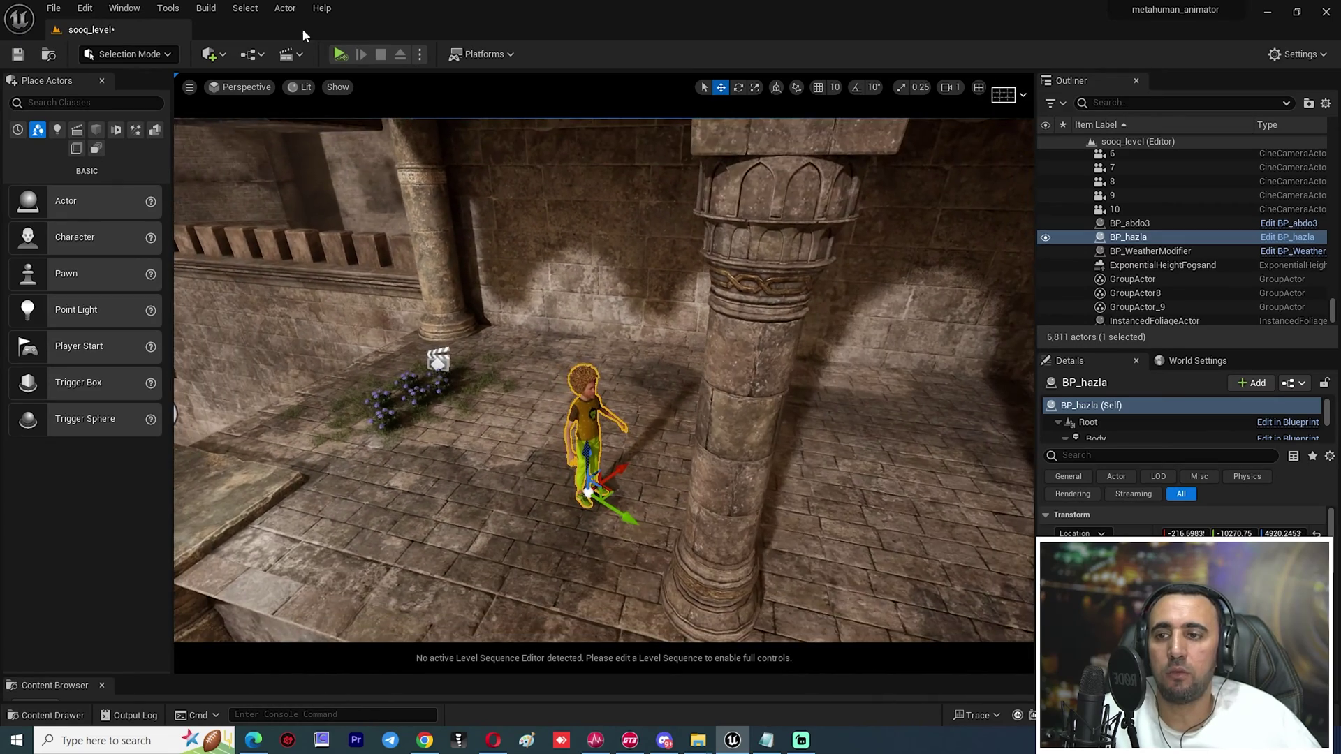
# Browse the MetaHuman presets in Quixel Bridge, then close Bridge.
pyautogui.click(125, 8)
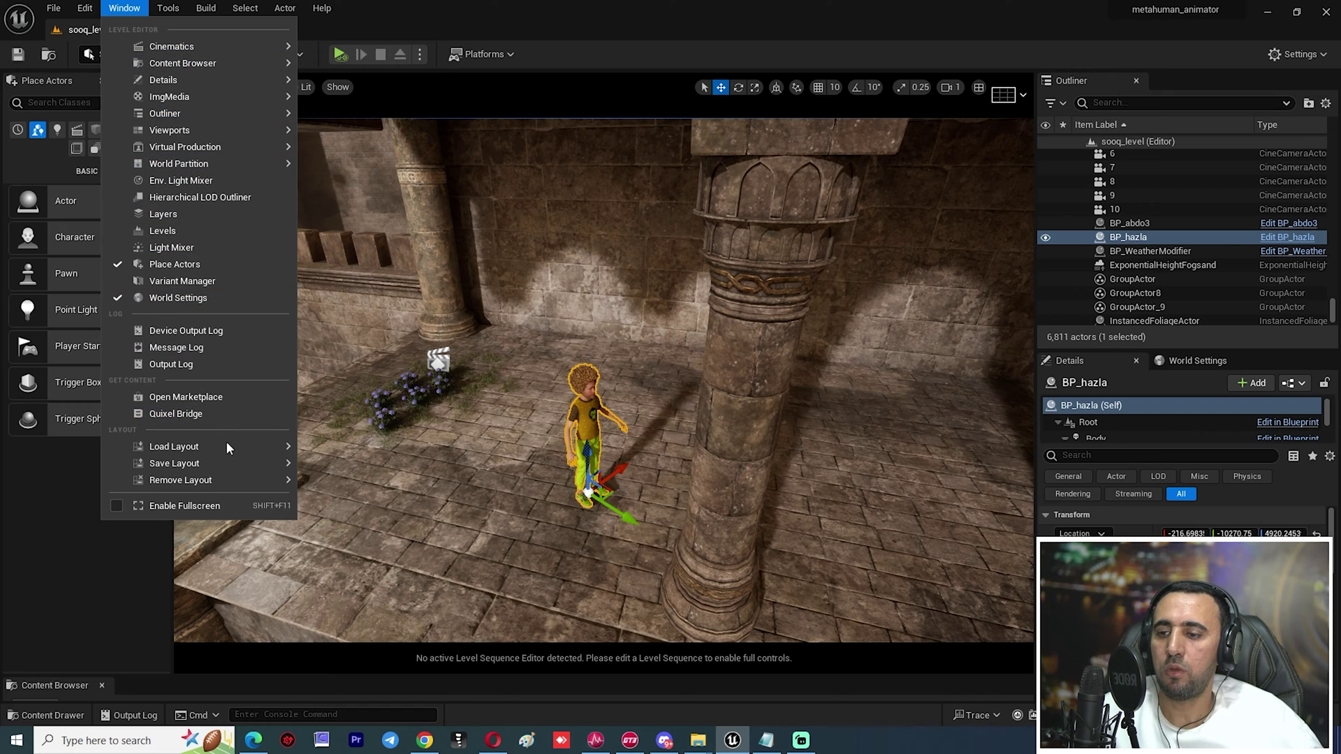
pyautogui.click(176, 415)
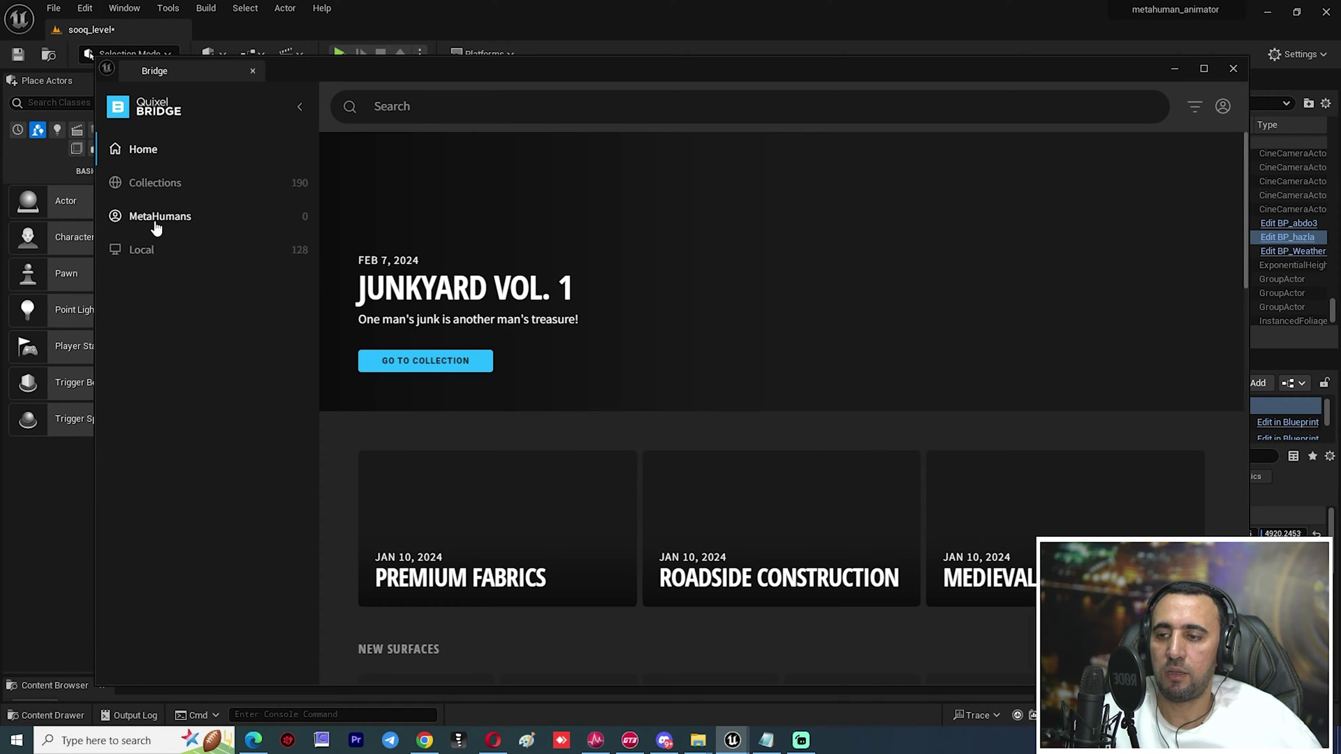
pyautogui.click(157, 218)
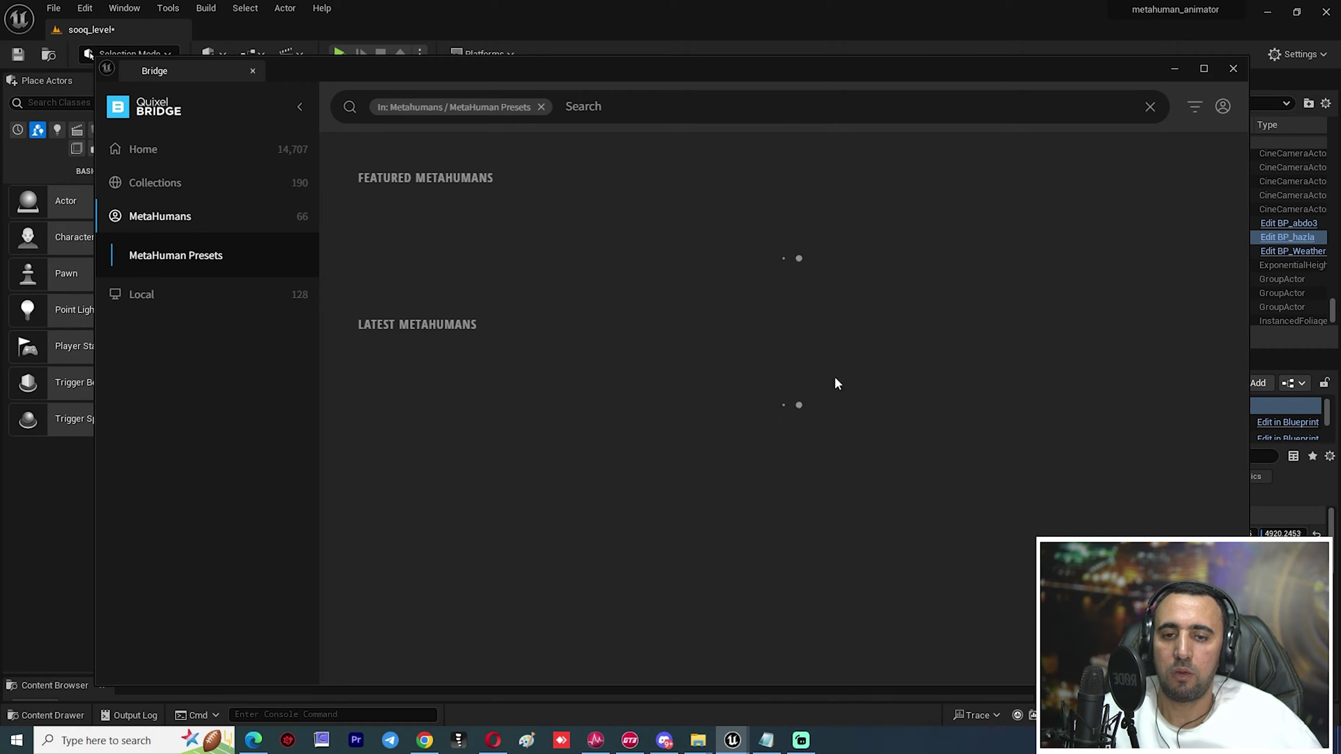
pyautogui.scroll(-4, 887, 432)
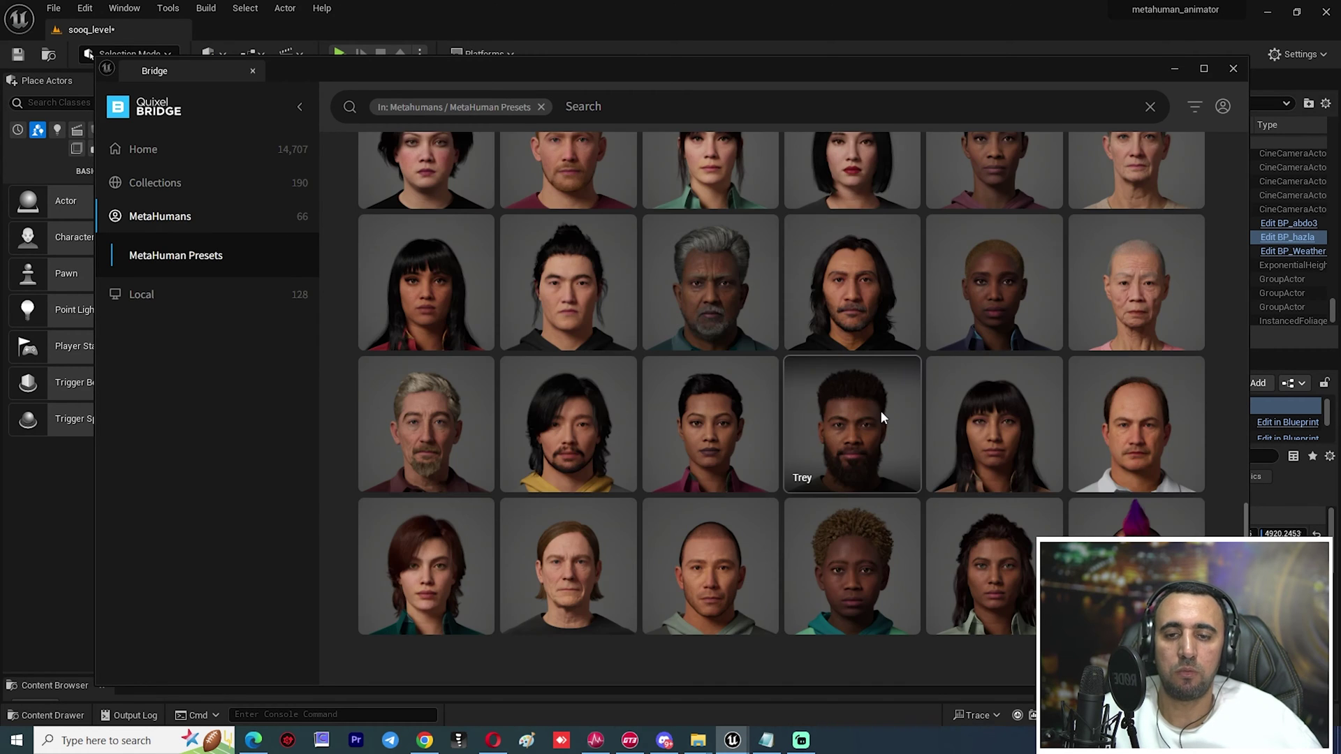
pyautogui.scroll(-5, 881, 412)
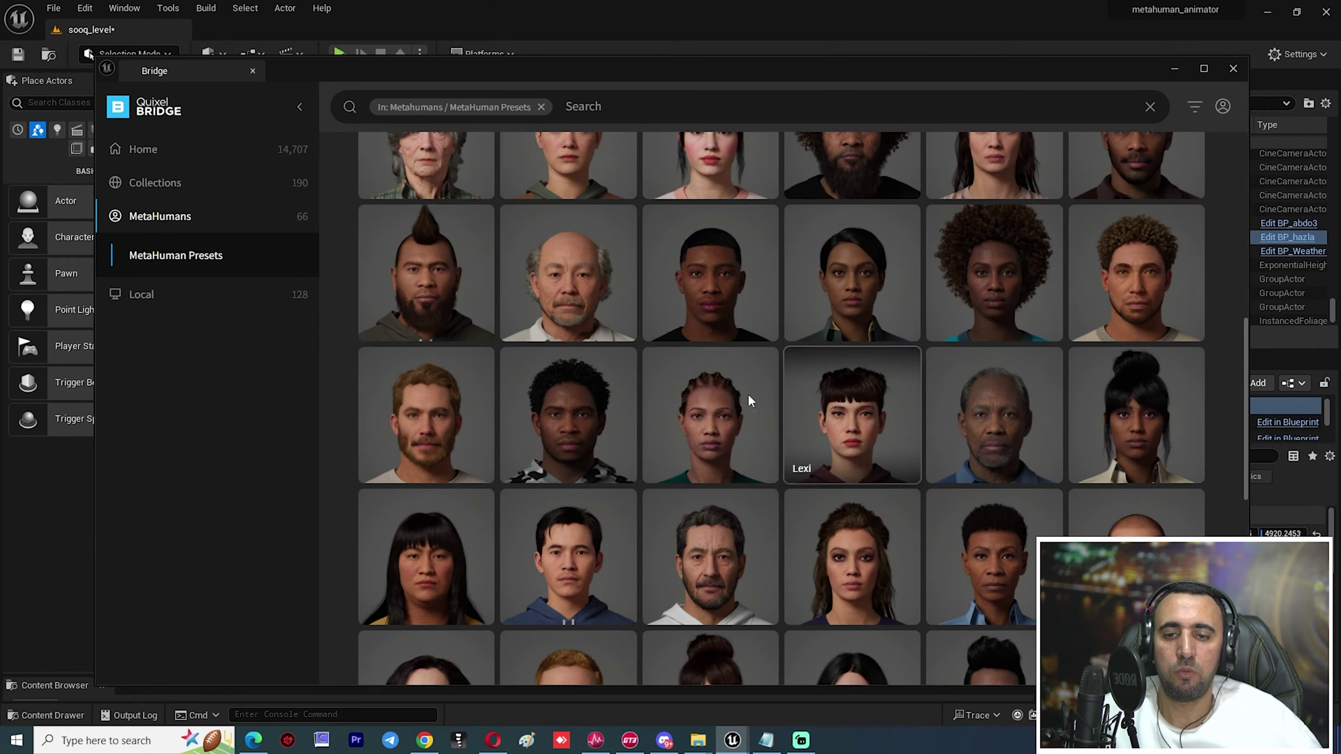
pyautogui.click(1233, 69)
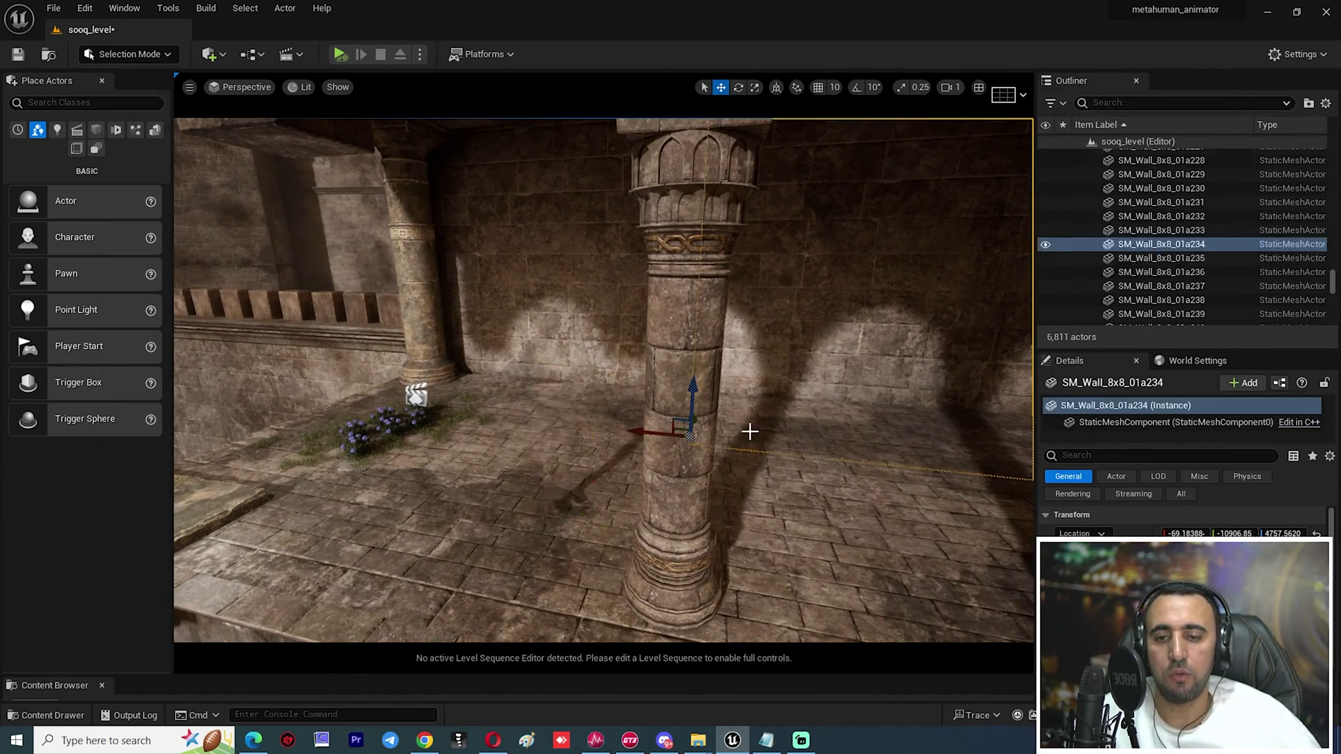
pyautogui.moveTo(596, 446); pyautogui.dragTo(447, 377, button='right')
pyautogui.click(563, 419)
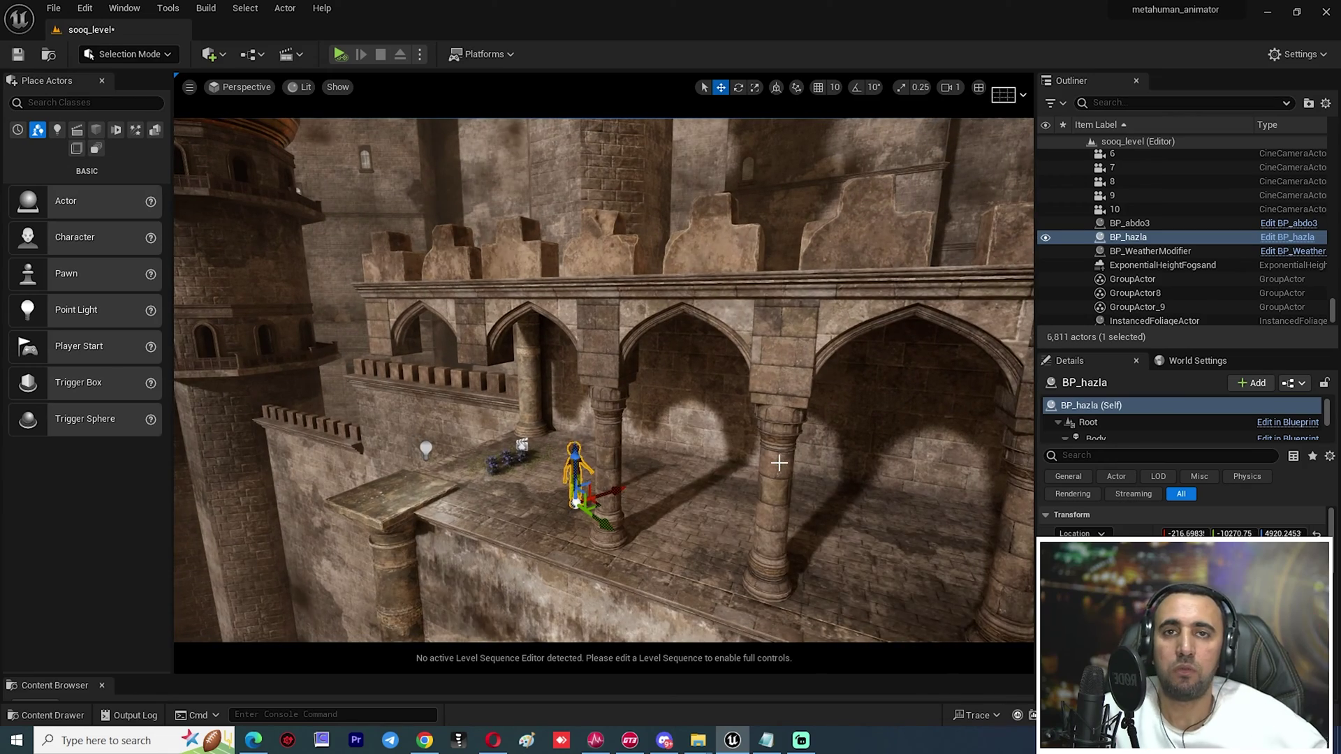
pyautogui.click(733, 482)
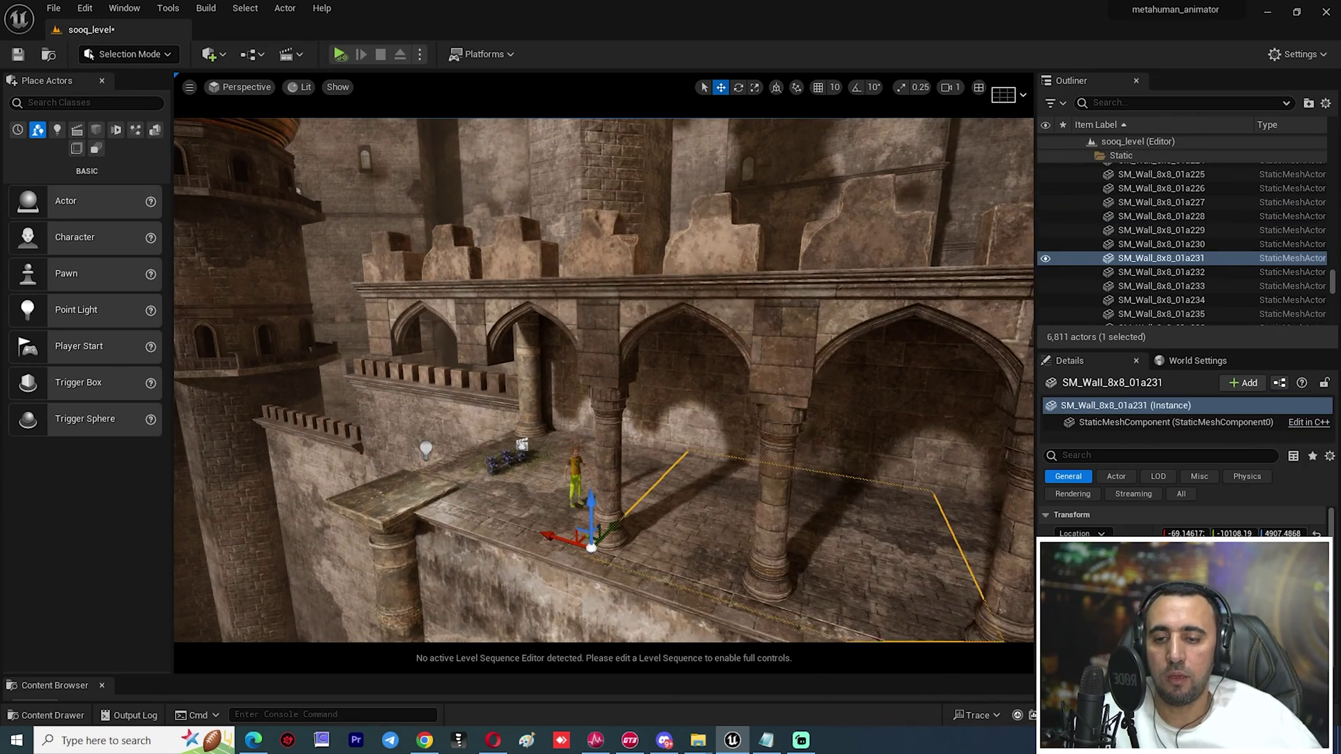
# Duplicate the distant golden-domed tower and place the copy close to the far end of the arcade terrace.
pyautogui.press('s')
pyautogui.moveTo(751, 413); pyautogui.dragTo(822, 333, button='right')
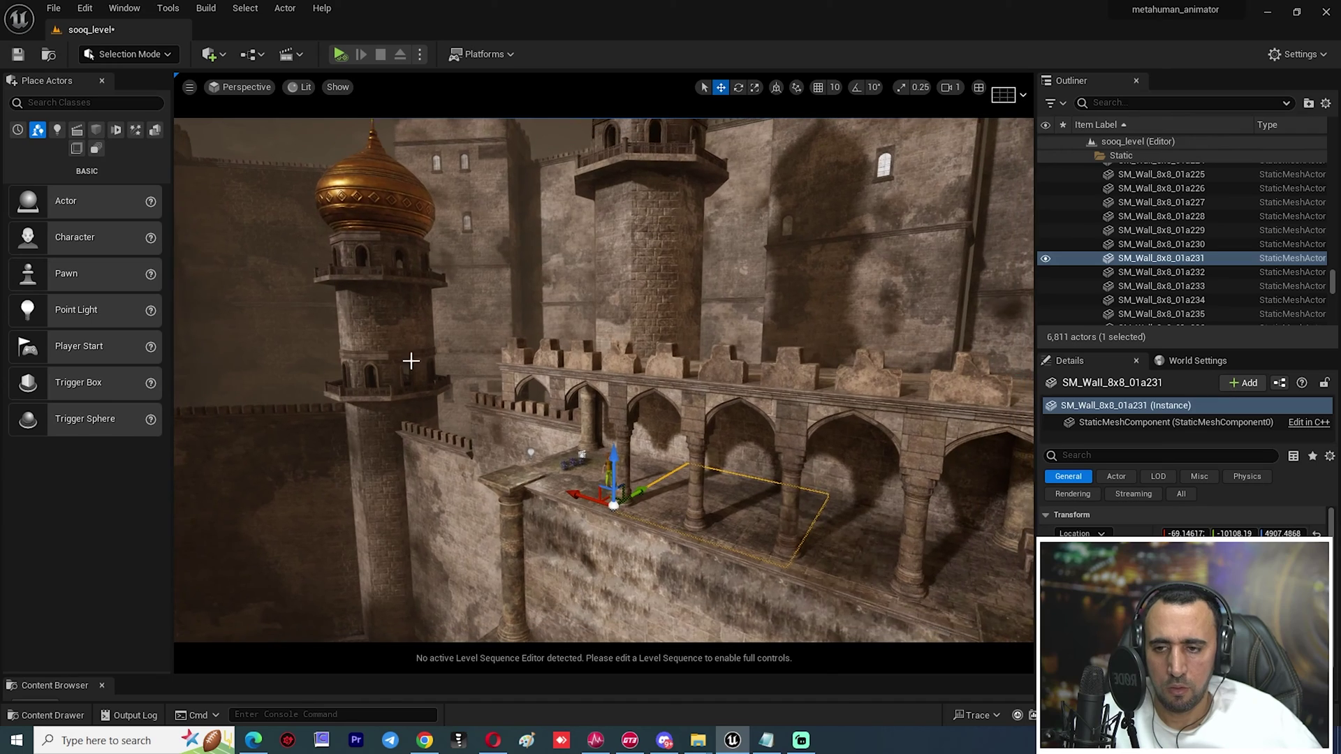
pyautogui.click(353, 343)
pyautogui.moveTo(352, 342); pyautogui.dragTo(426, 454, button='right')
pyautogui.press('s')
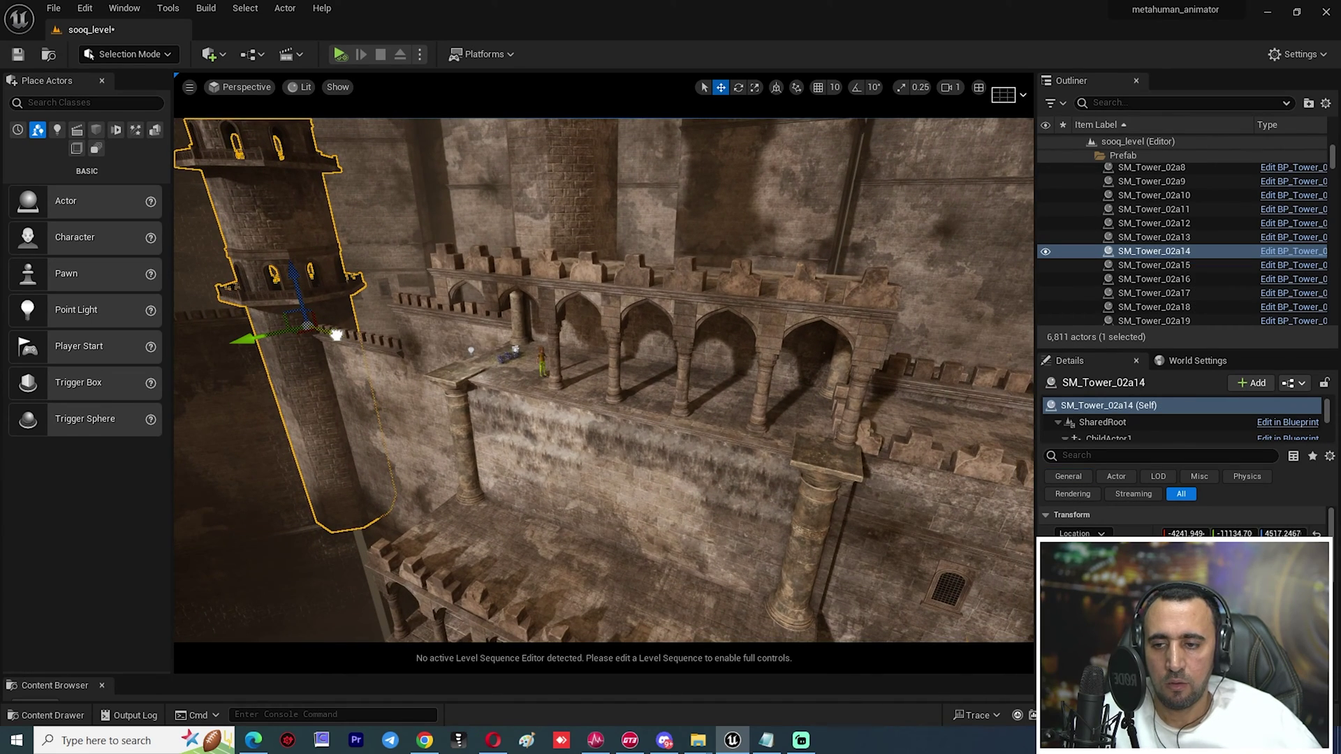
pyautogui.keyDown('alt'); pyautogui.moveTo(336, 335); pyautogui.dragTo(510, 387); pyautogui.keyUp('alt')
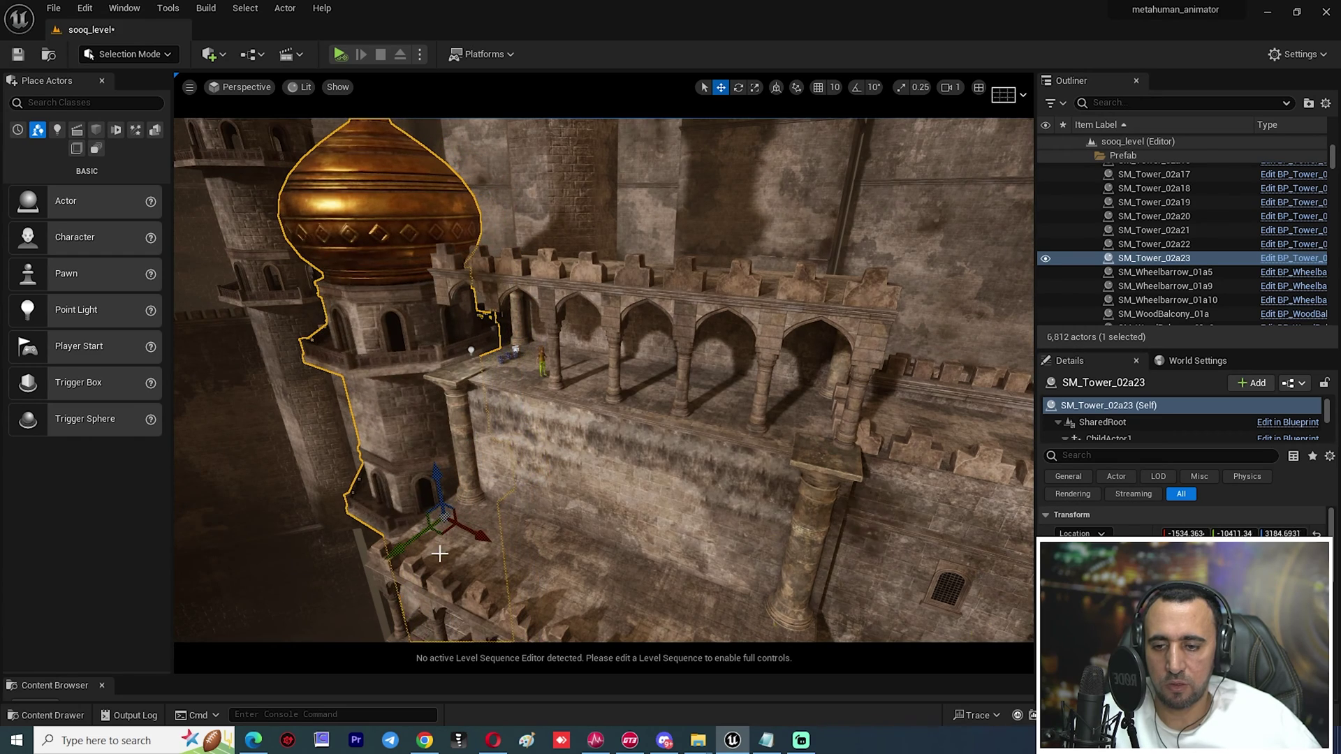
# Duplicate the new tower again and move the second copy outward in front of the terrace.
pyautogui.keyDown('alt'); pyautogui.moveTo(480, 535); pyautogui.dragTo(510, 379); pyautogui.keyUp('alt')
pyautogui.moveTo(479, 537); pyautogui.dragTo(391, 639)
pyautogui.press('w')
pyautogui.moveTo(269, 497); pyautogui.dragTo(248, 444, button='right')
pyautogui.press('w')
pyautogui.press('w')
pyautogui.press('s')
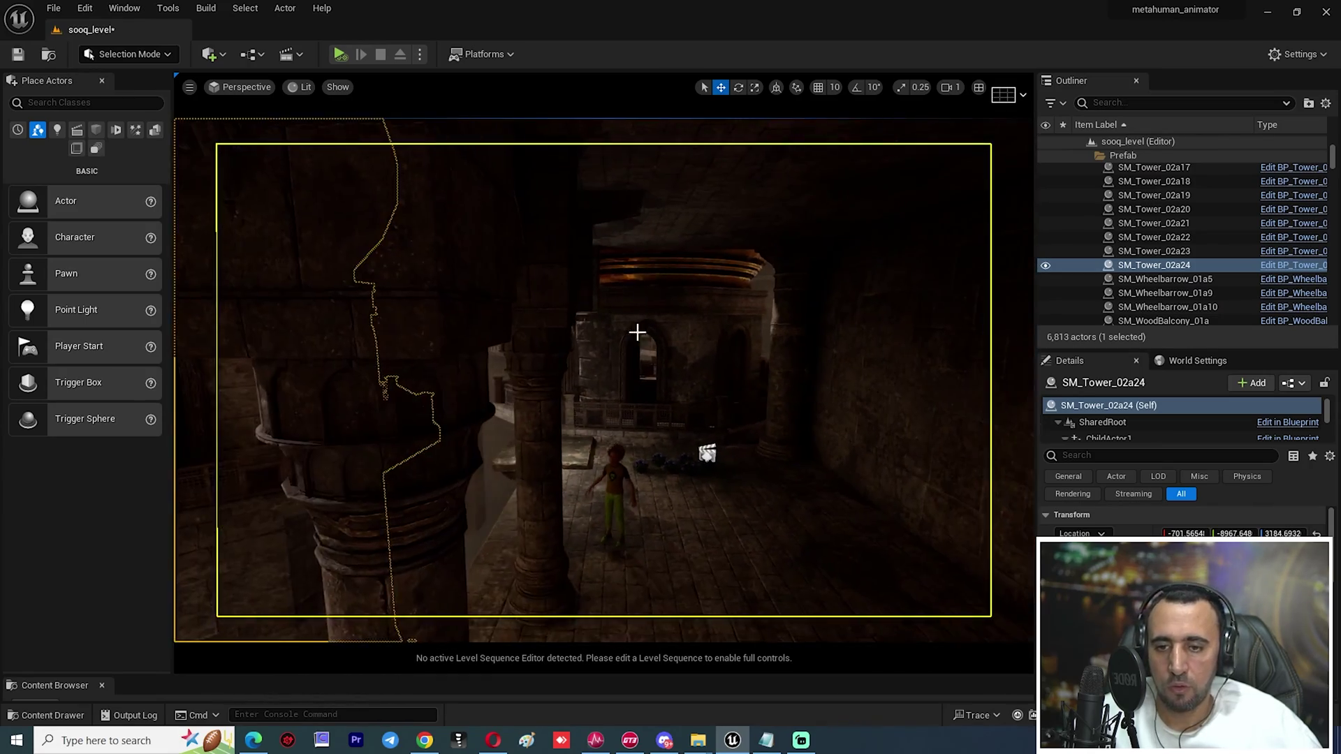
# Lower the second tower copy to a Z location of about 2627.
pyautogui.moveTo(637, 332); pyautogui.dragTo(594, 300, button='right')
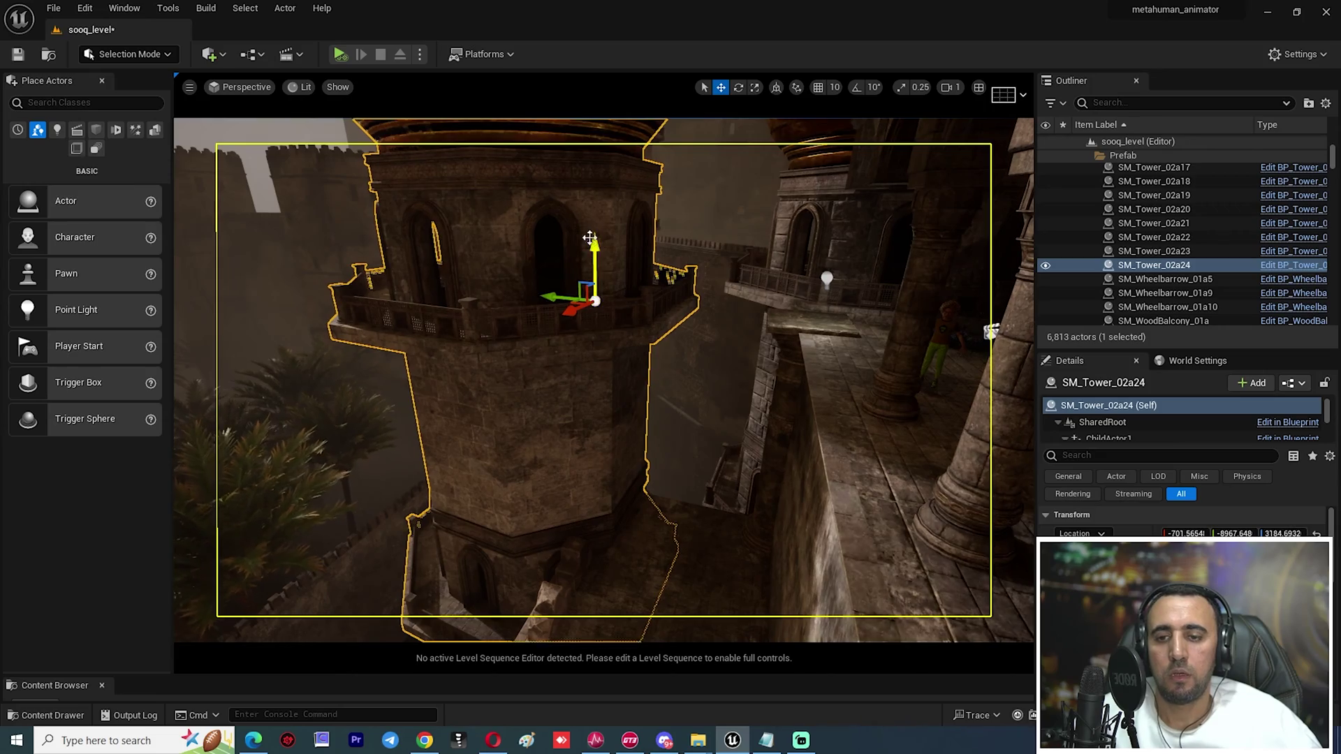
pyautogui.moveTo(598, 299); pyautogui.dragTo(615, 439)
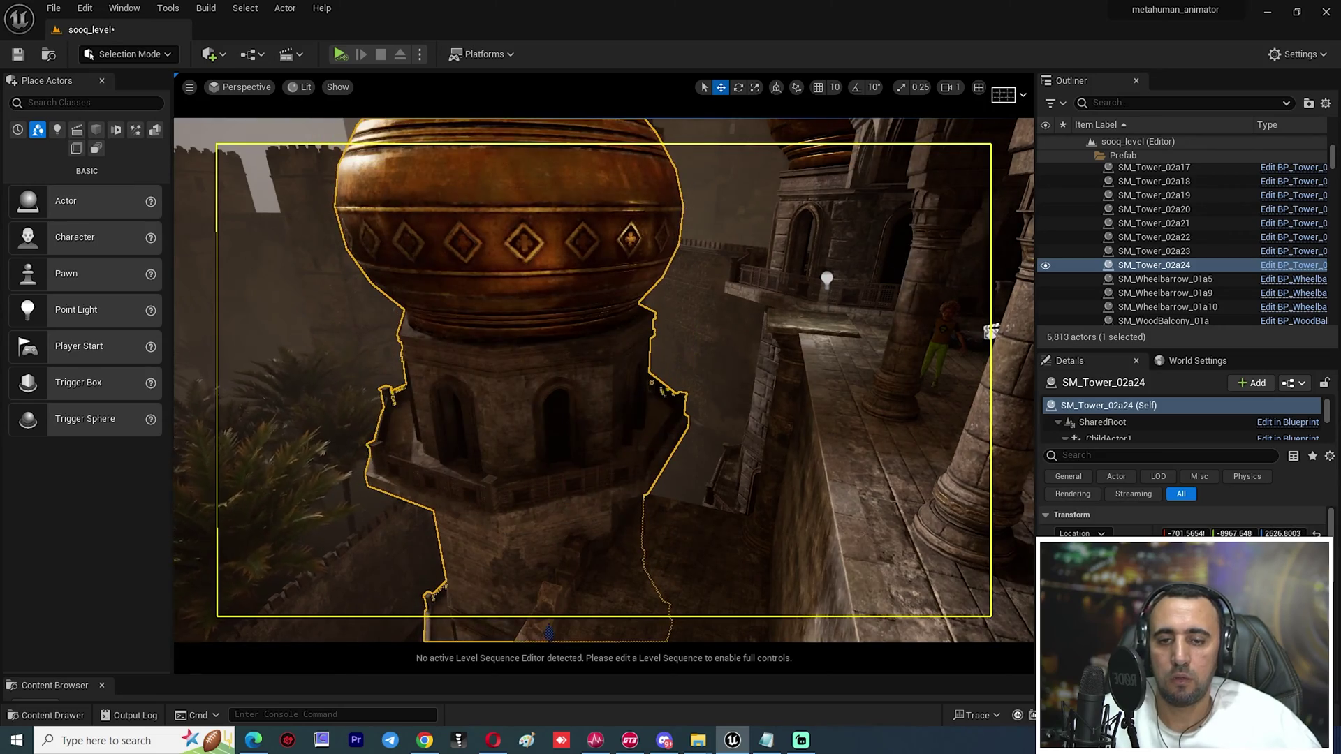
pyautogui.moveTo(616, 439); pyautogui.dragTo(878, 360, button='right')
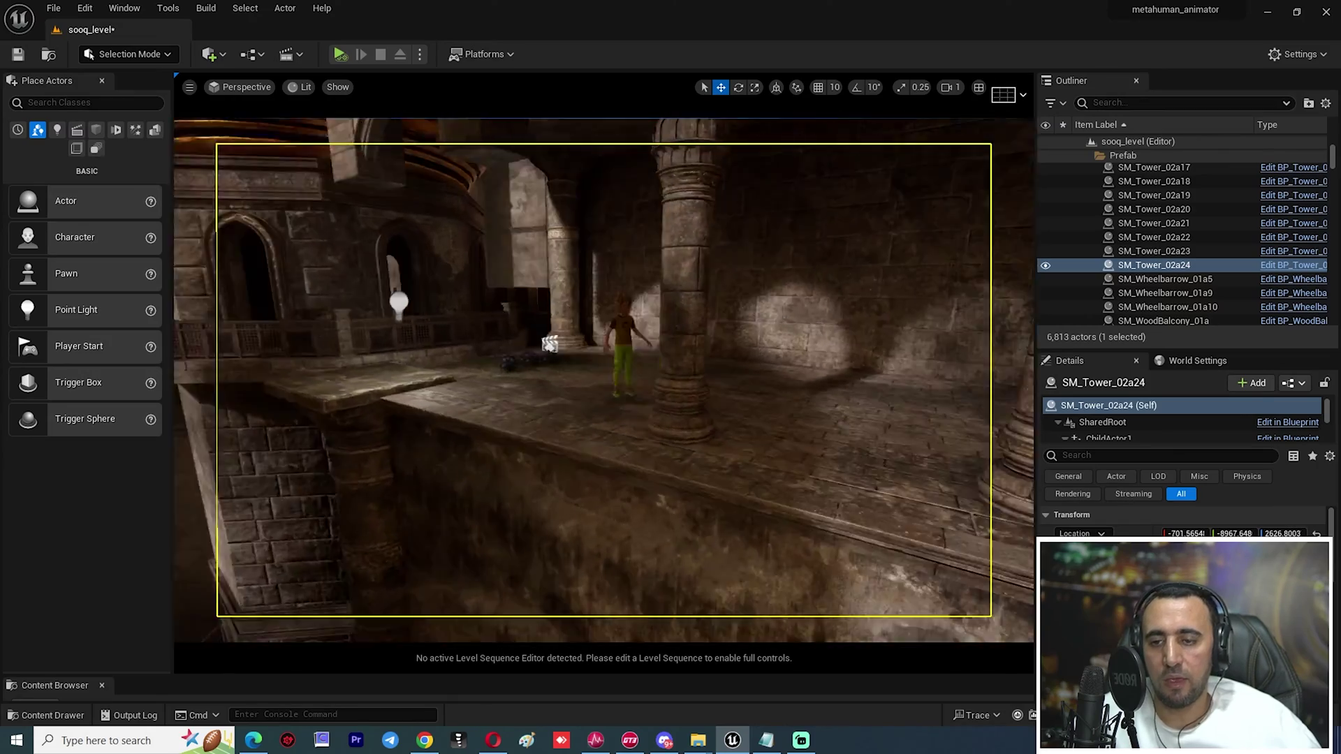
# Add a point light on the terrace beside the character's pillar and raise it to a Z location of about 5133.
pyautogui.moveTo(734, 274); pyautogui.dragTo(734, 275, button='right')
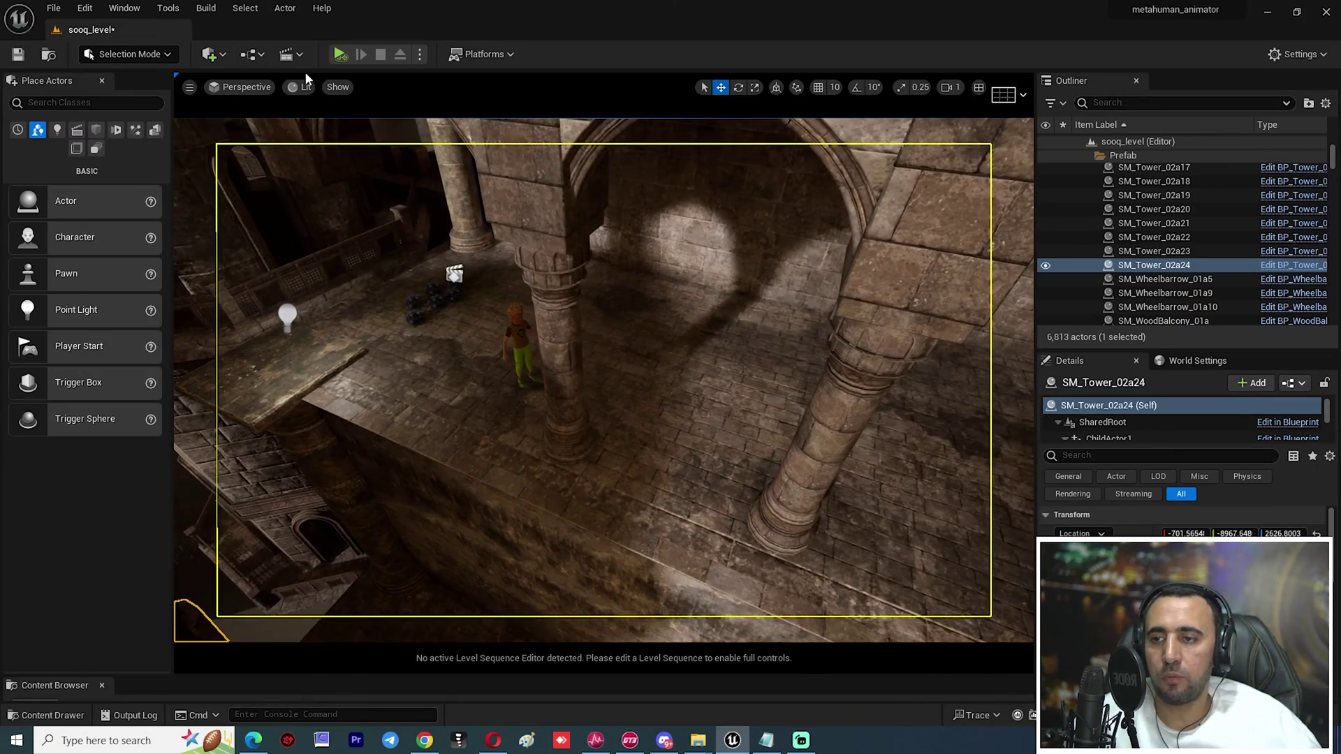
pyautogui.click(208, 54)
pyautogui.moveTo(264, 185)
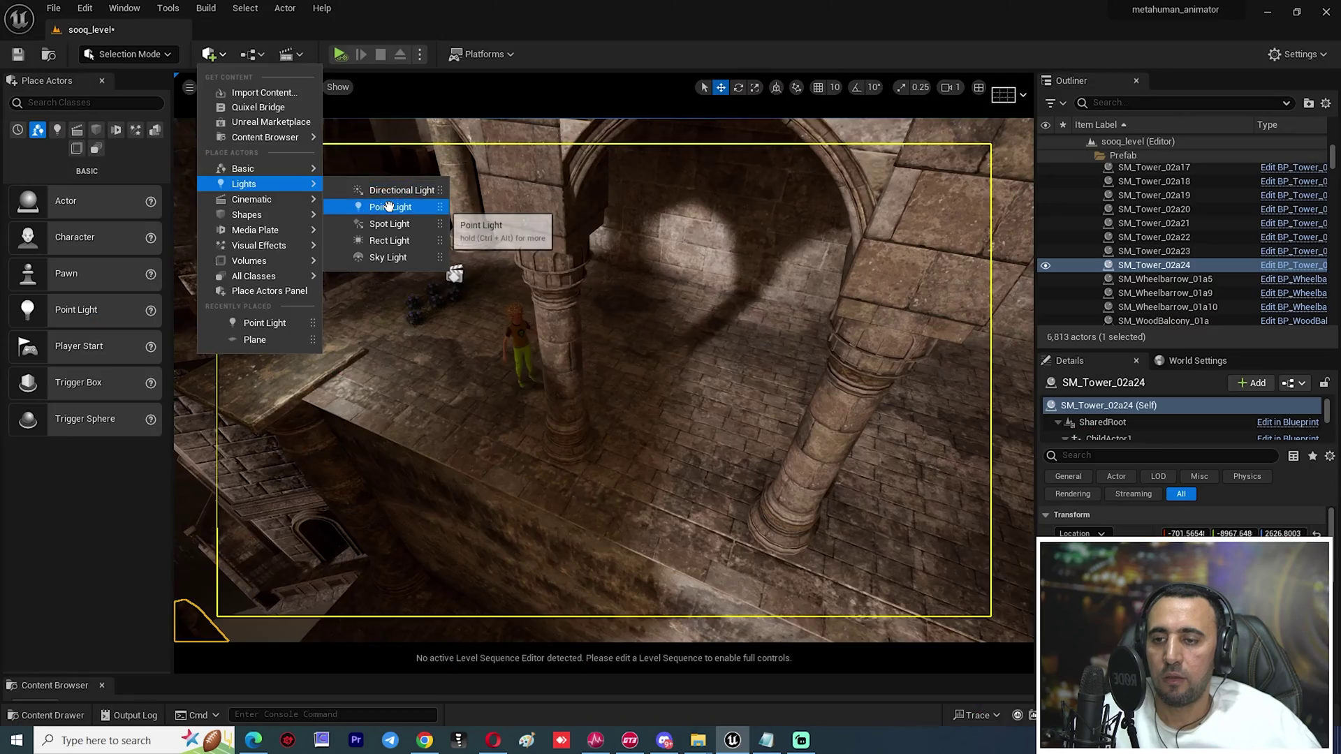
pyautogui.moveTo(389, 207); pyautogui.dragTo(534, 393)
pyautogui.moveTo(620, 391); pyautogui.dragTo(621, 390)
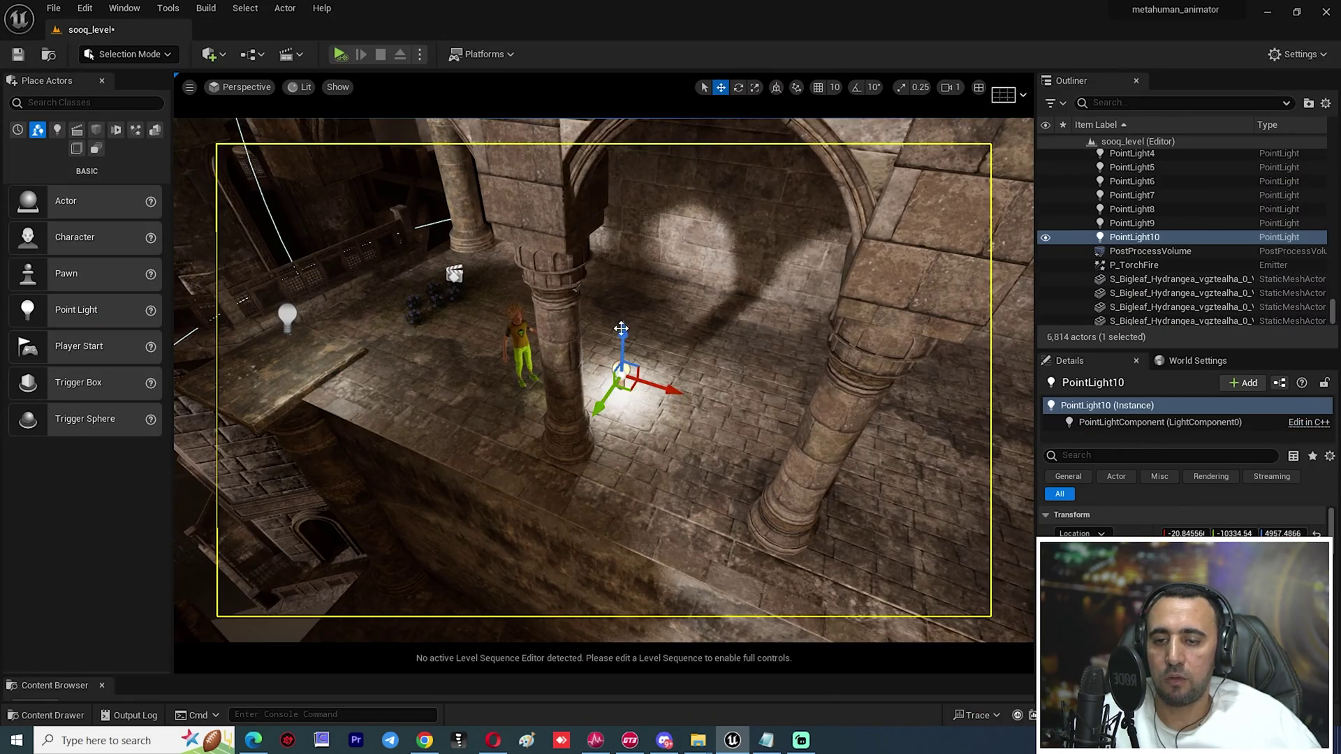
pyautogui.moveTo(626, 276); pyautogui.dragTo(626, 246)
pyautogui.moveTo(667, 309); pyautogui.dragTo(705, 318)
# Duplicate the point light and place the copy above the flowers behind the character, at about X -485, Y -10449.
pyautogui.press('w')
pyautogui.moveTo(705, 318); pyautogui.dragTo(657, 259, button='right')
pyautogui.press('s')
pyautogui.moveTo(638, 329); pyautogui.dragTo(659, 360, button='right')
pyautogui.press('w')
pyautogui.press('s')
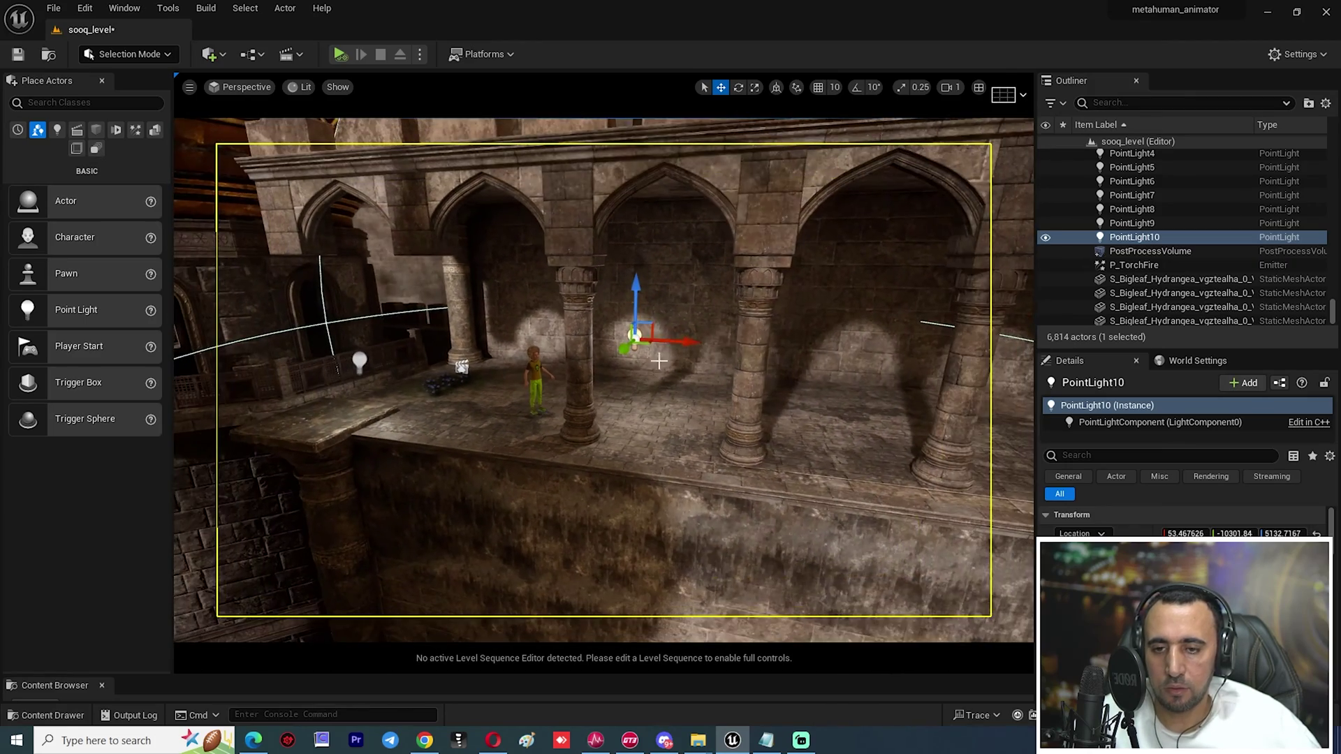
pyautogui.keyDown('alt'); pyautogui.moveTo(680, 341); pyautogui.dragTo(490, 352); pyautogui.keyUp('alt')
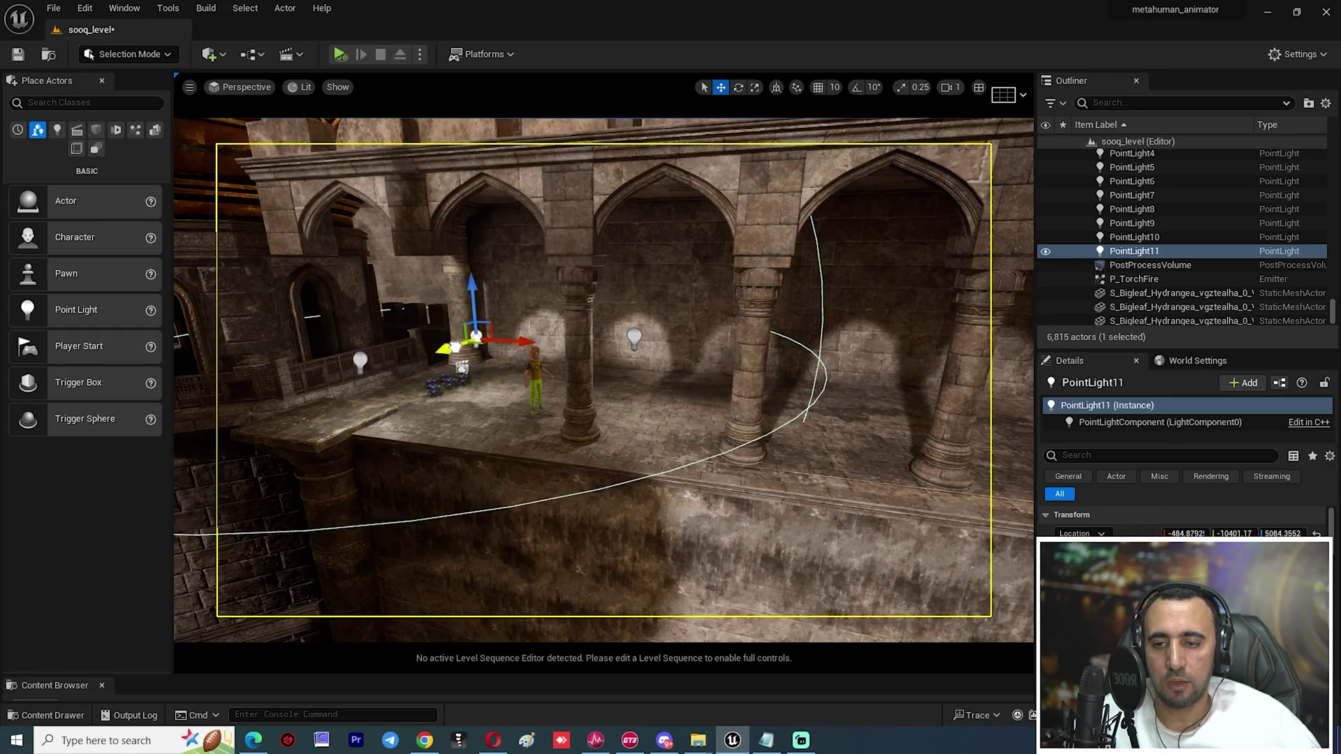
pyautogui.moveTo(535, 417); pyautogui.dragTo(535, 417, button='right')
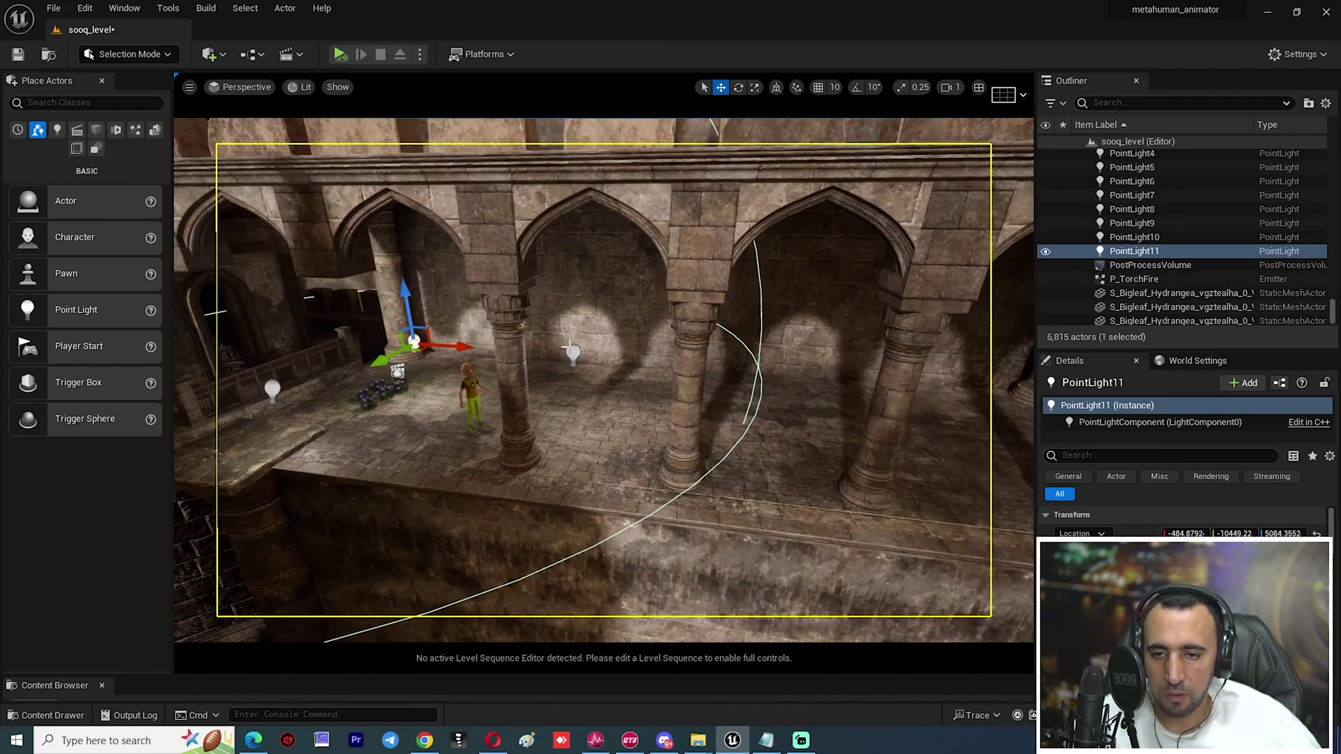
# Duplicate the first point light and position the copy in front of the character at about X -19, Y -9914.
pyautogui.click(573, 351)
pyautogui.keyDown('alt'); pyautogui.moveTo(561, 375); pyautogui.dragTo(461, 470); pyautogui.keyUp('alt')
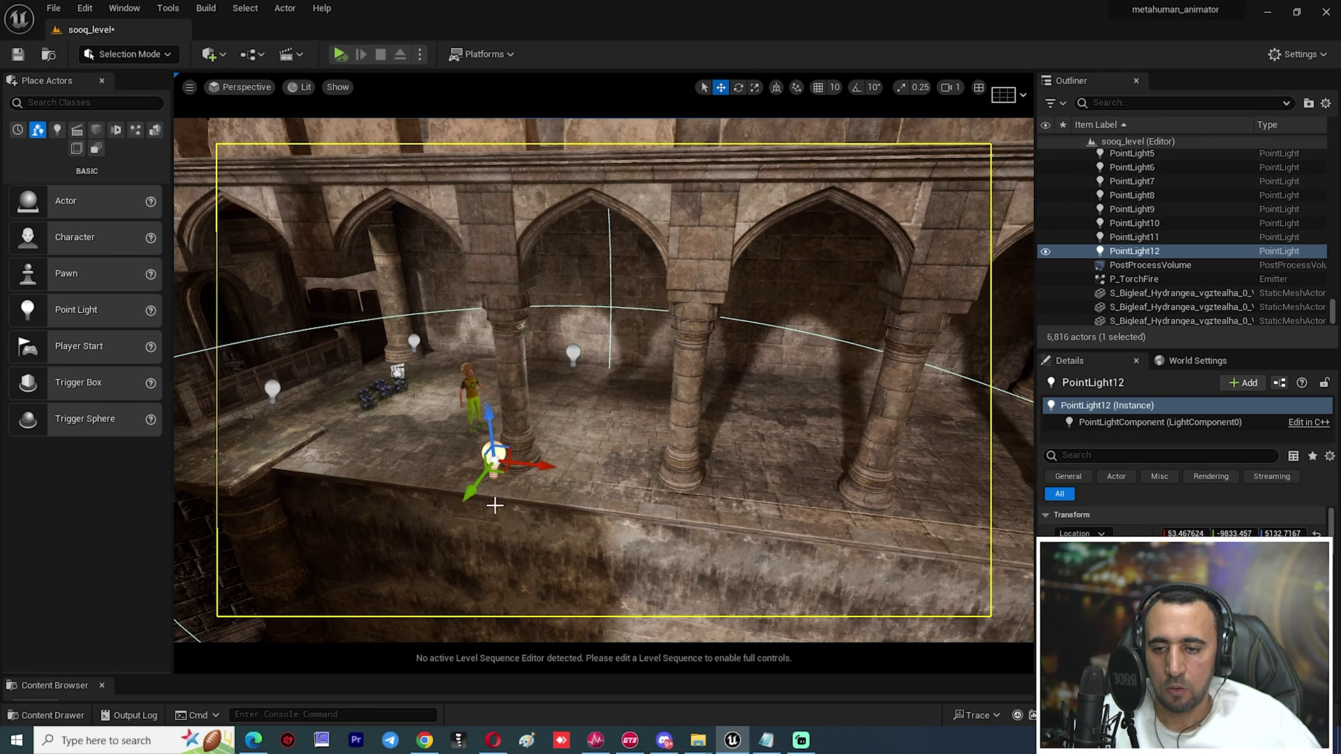
pyautogui.moveTo(537, 461); pyautogui.dragTo(455, 453)
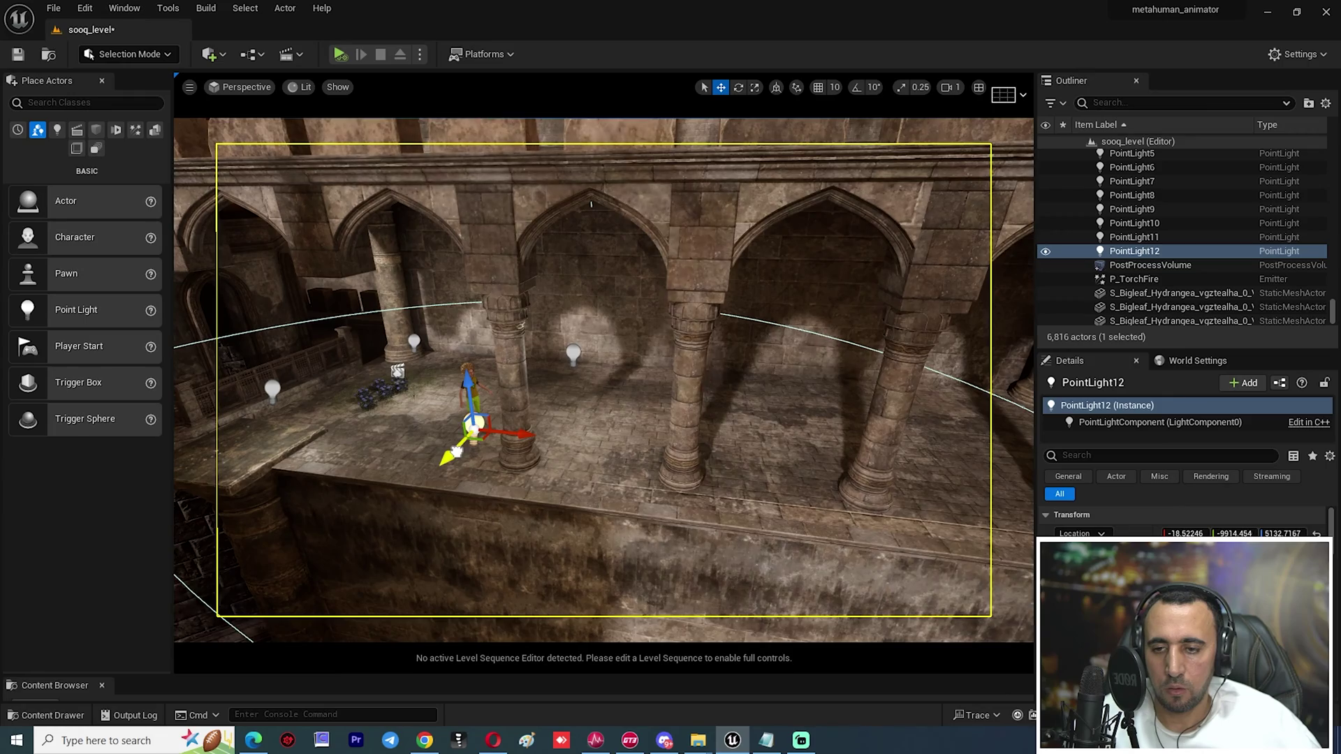
# Reduce the viewport camera speed to 0.33 and frame the character's upper body from the front.
pyautogui.press('w')
pyautogui.moveTo(603, 380); pyautogui.dragTo(531, 357, button='right')
pyautogui.press('q')
pyautogui.press('e')
pyautogui.click(954, 89)
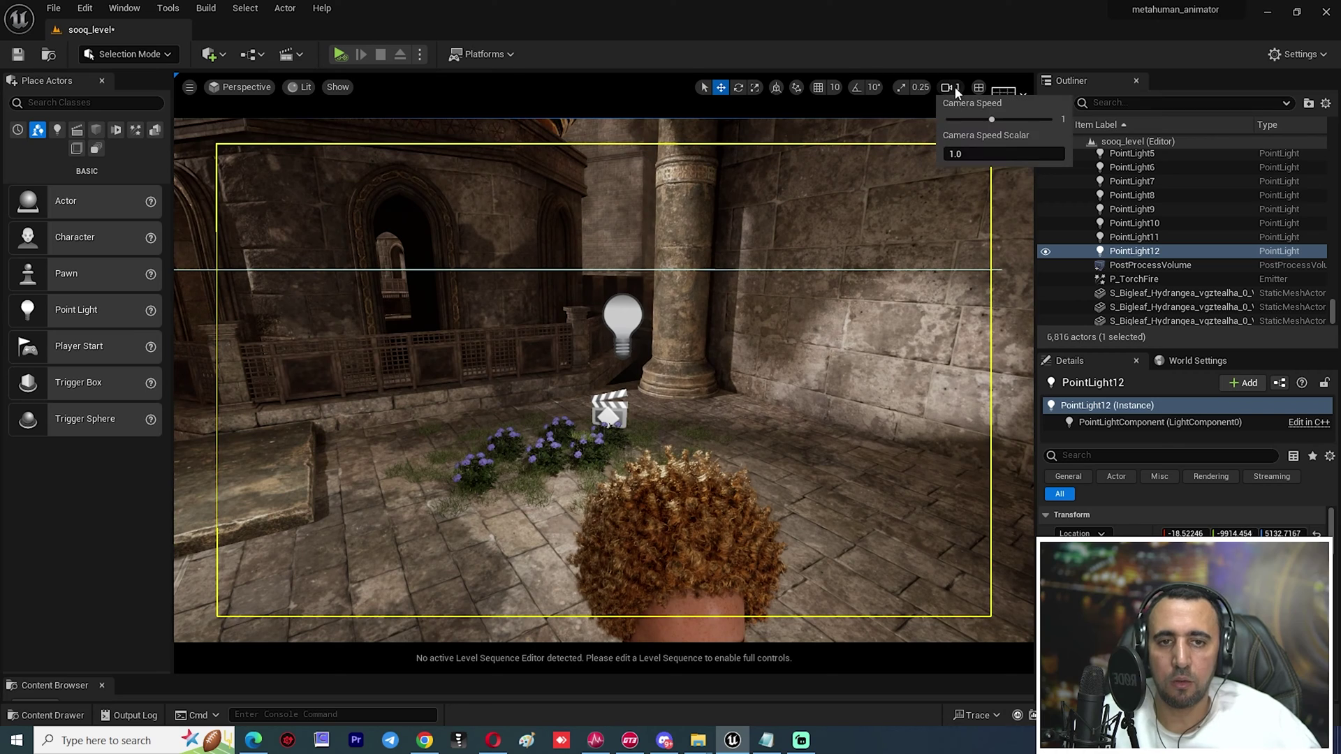
pyautogui.moveTo(990, 120); pyautogui.dragTo(975, 128)
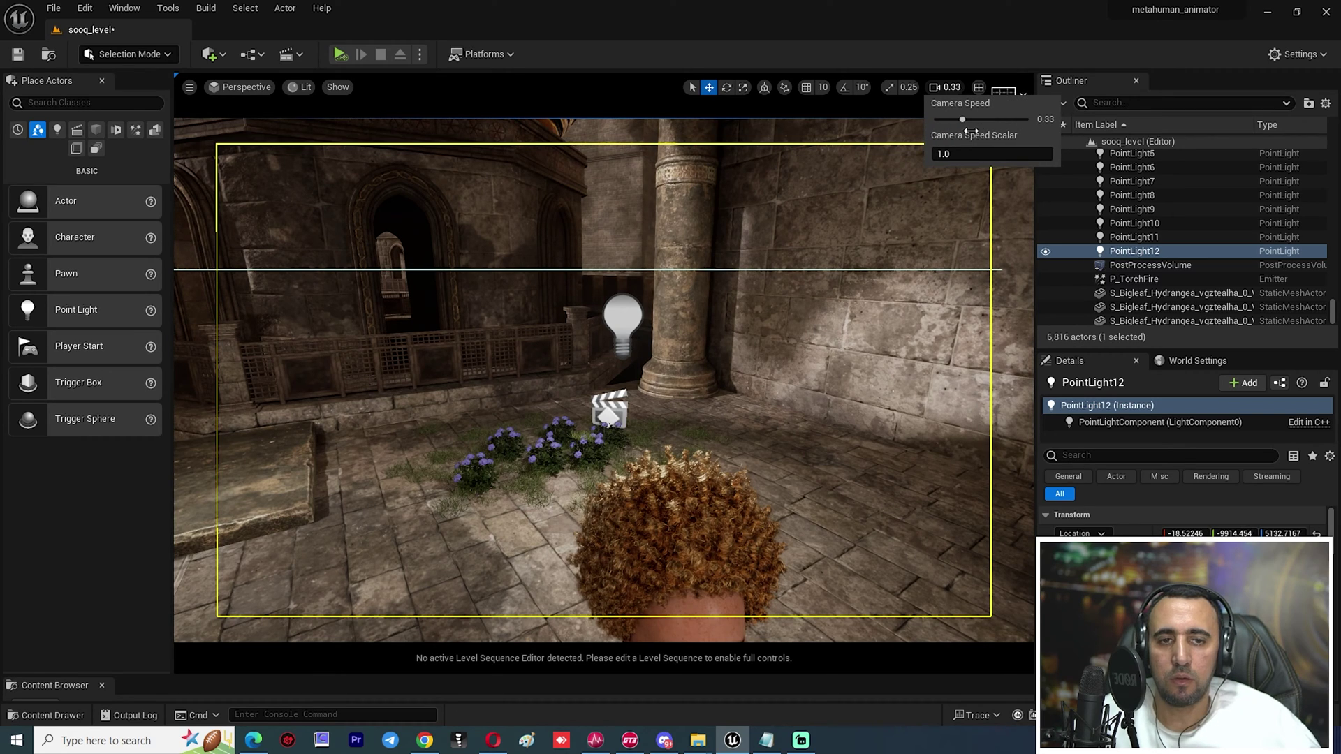
pyautogui.moveTo(680, 457)
pyautogui.mouseDown(button='right')
pyautogui.moveTo(680, 531)
pyautogui.moveTo(679, 475)
pyautogui.mouseUp(button='right')
pyautogui.moveTo(893, 217); pyautogui.dragTo(893, 133, button='right')
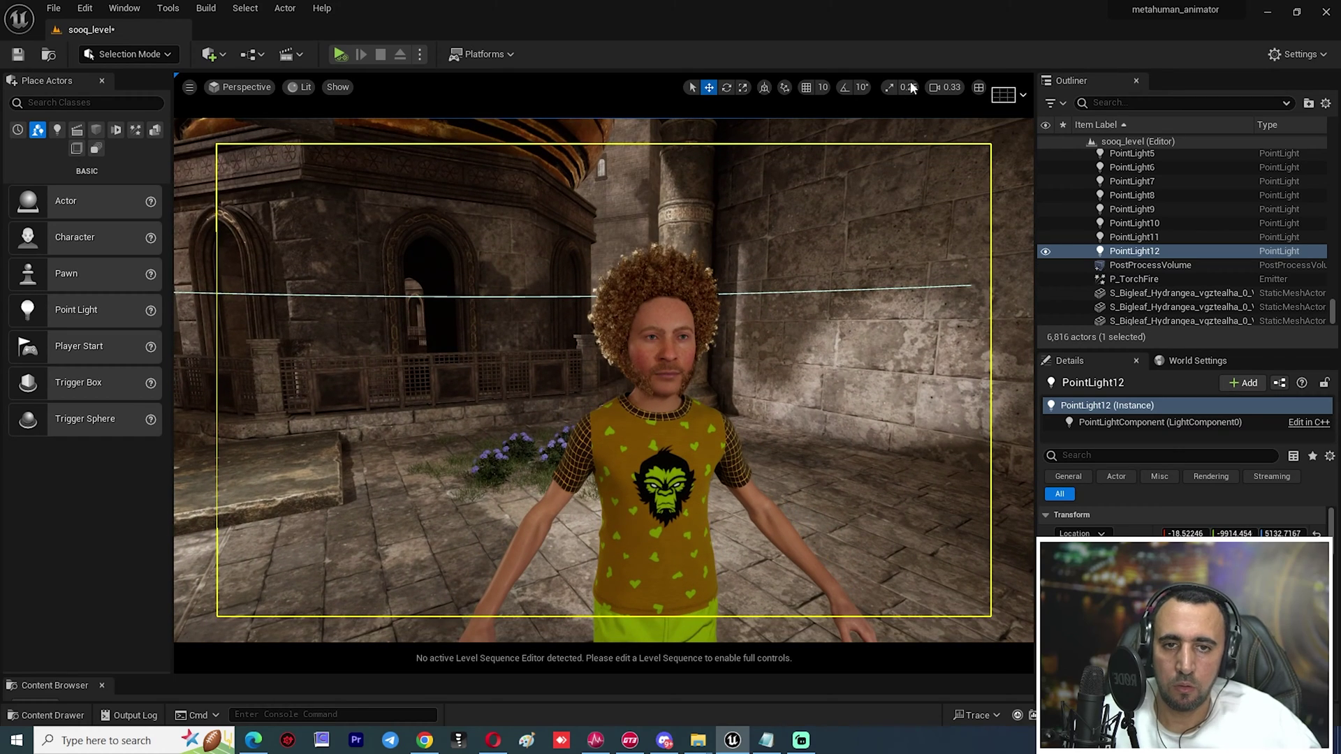
# Set the viewport camera speed to 0.1 and frame the whole character from the front with the terrace behind.
pyautogui.click(949, 86)
pyautogui.moveTo(954, 119); pyautogui.dragTo(952, 120)
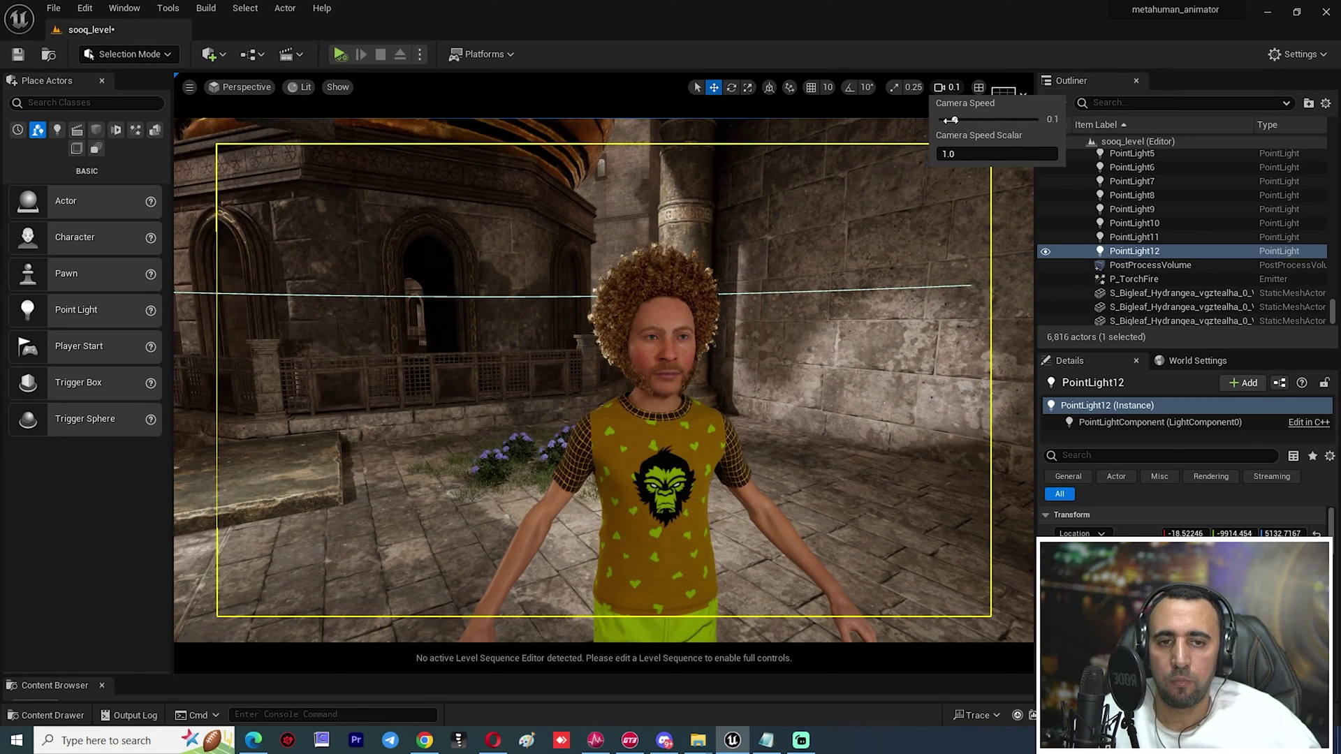
pyautogui.moveTo(785, 377); pyautogui.dragTo(770, 256, button='right')
pyautogui.press('s')
pyautogui.press('d')
pyautogui.press('w')
pyautogui.press('s')
pyautogui.press('a')
pyautogui.press('s')
pyautogui.press('d')
pyautogui.press('s')
pyautogui.press('s')
# Save all changes to the level and view the character from a wider side angle.
pyautogui.hotkey('ctrl', 'shift', 's')
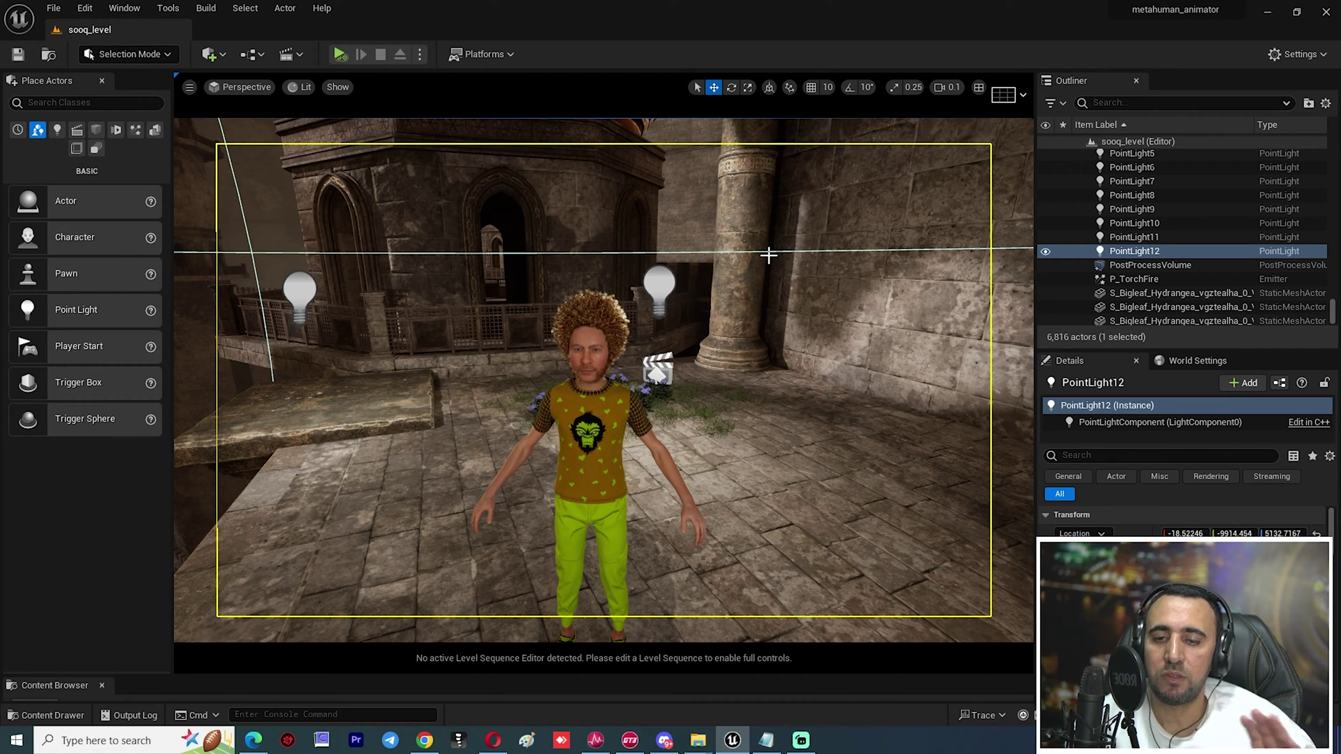
pyautogui.press('s')
pyautogui.moveTo(769, 255); pyautogui.dragTo(776, 399, button='right')
pyautogui.press('s')
pyautogui.press('d')
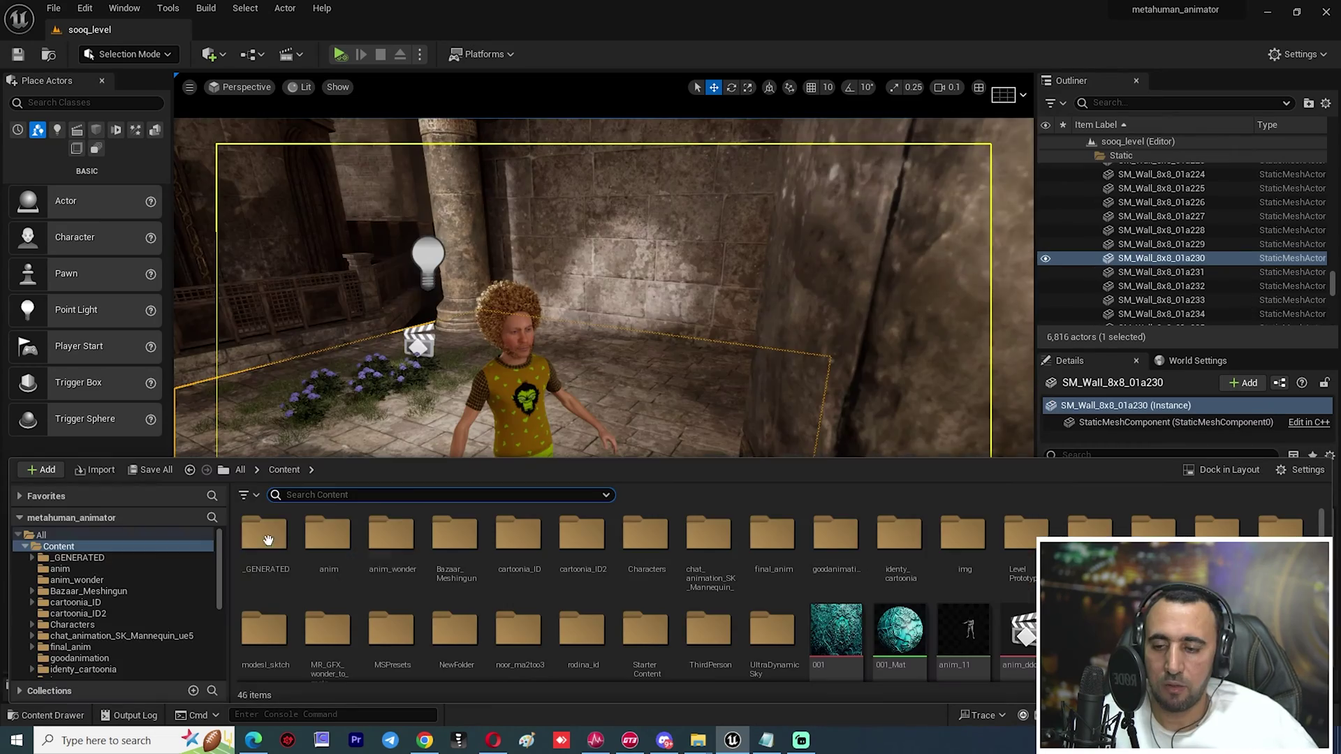
# Create a folder named level_swq directly inside the project's Content folder.
pyautogui.click(68, 558)
pyautogui.click(62, 569)
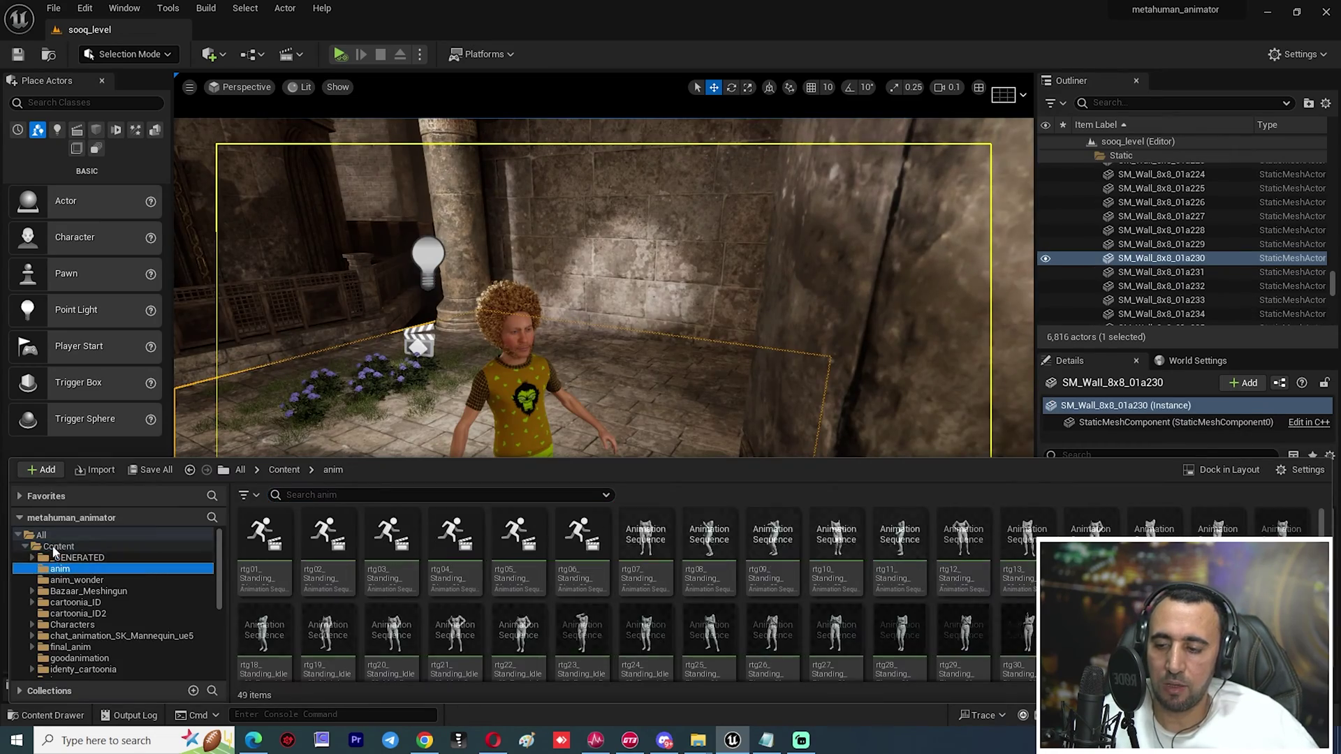
pyautogui.click(59, 546)
pyautogui.click(44, 469)
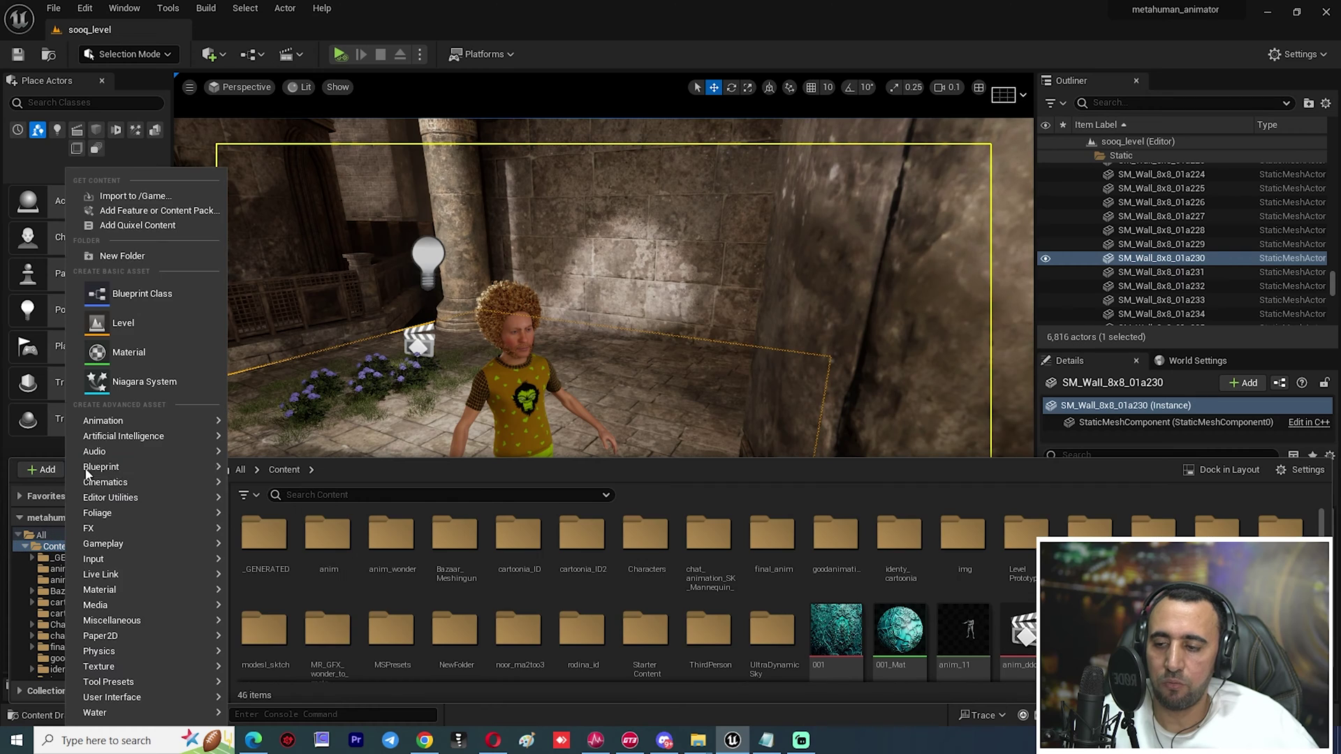
pyautogui.click(122, 255)
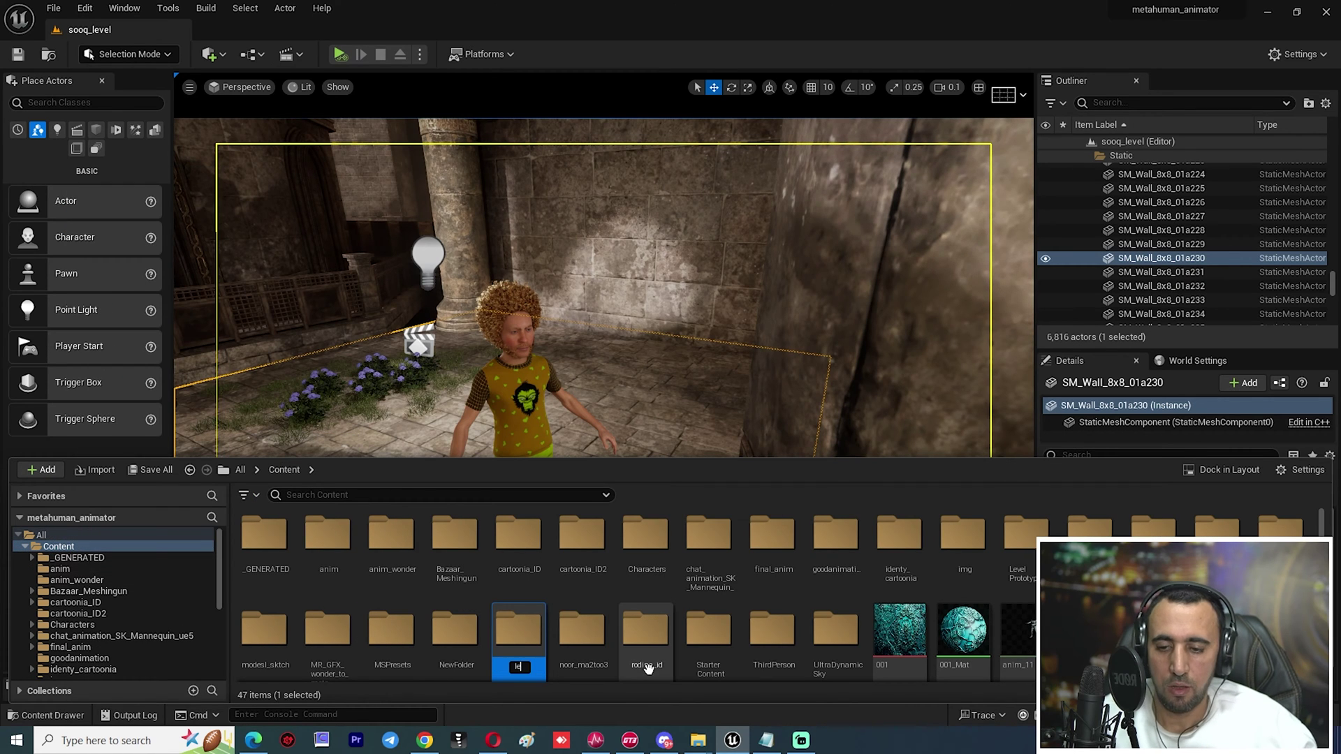
pyautogui.write('level')
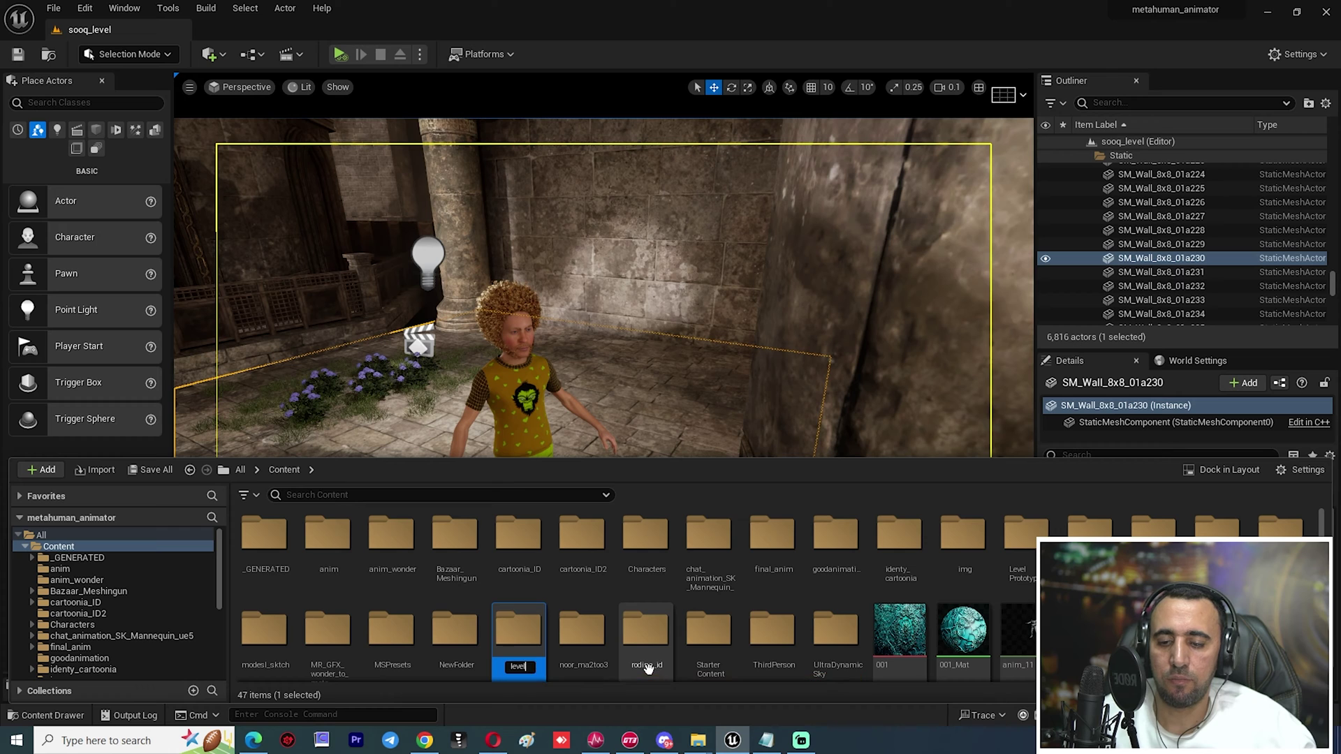
pyautogui.write('_seq')
pyautogui.press('Return')
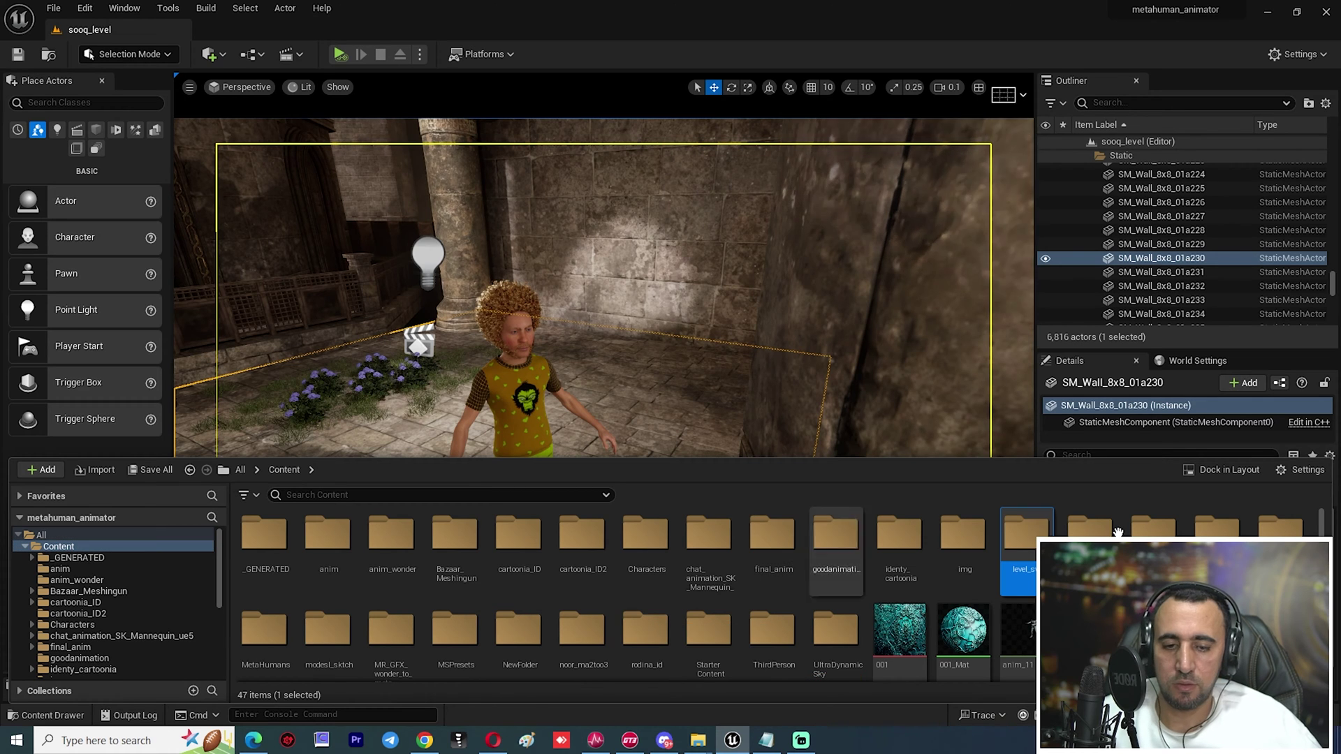
# Create a Level Sequence named shot01 inside the level_swq folder and open it in an enlarged Sequencer.
pyautogui.doubleClick(1027, 538)
pyautogui.rightClick(501, 580)
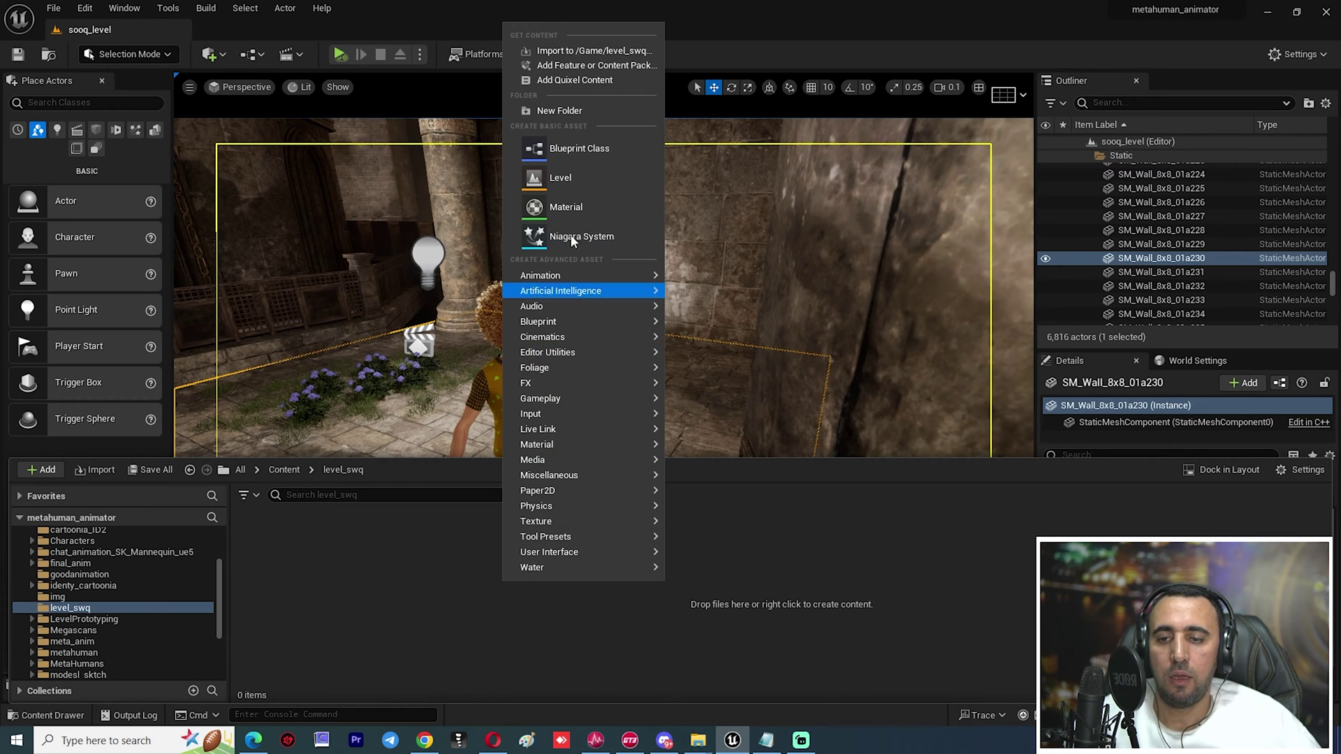
pyautogui.moveTo(608, 339)
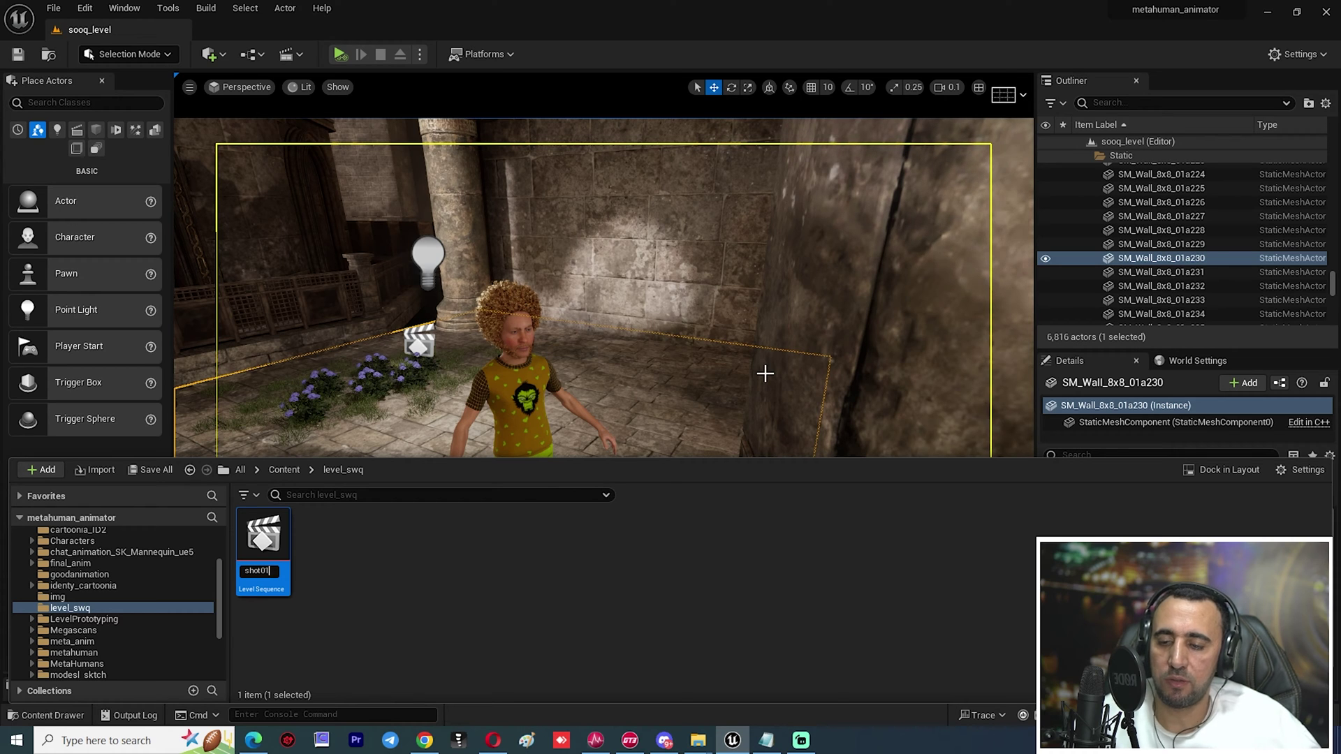
pyautogui.press('Return')
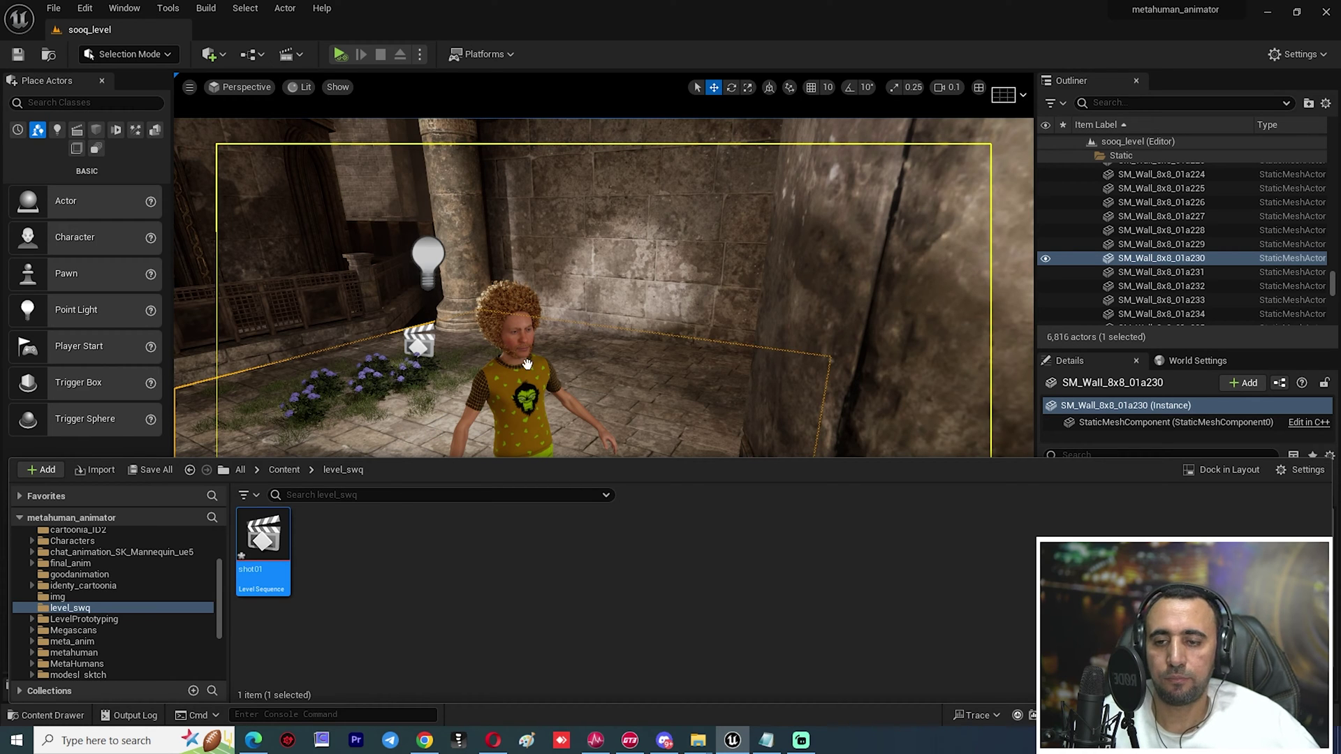
pyautogui.click(547, 302)
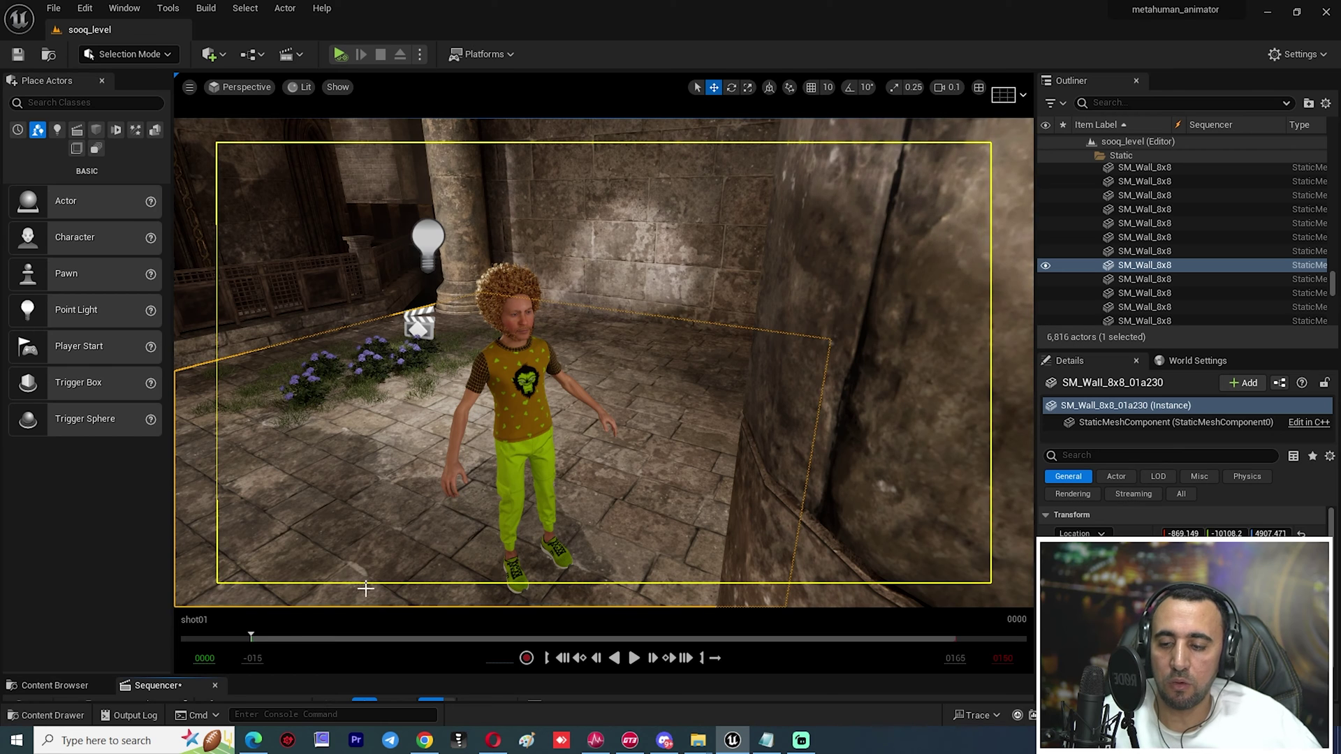
pyautogui.moveTo(324, 677); pyautogui.dragTo(352, 497)
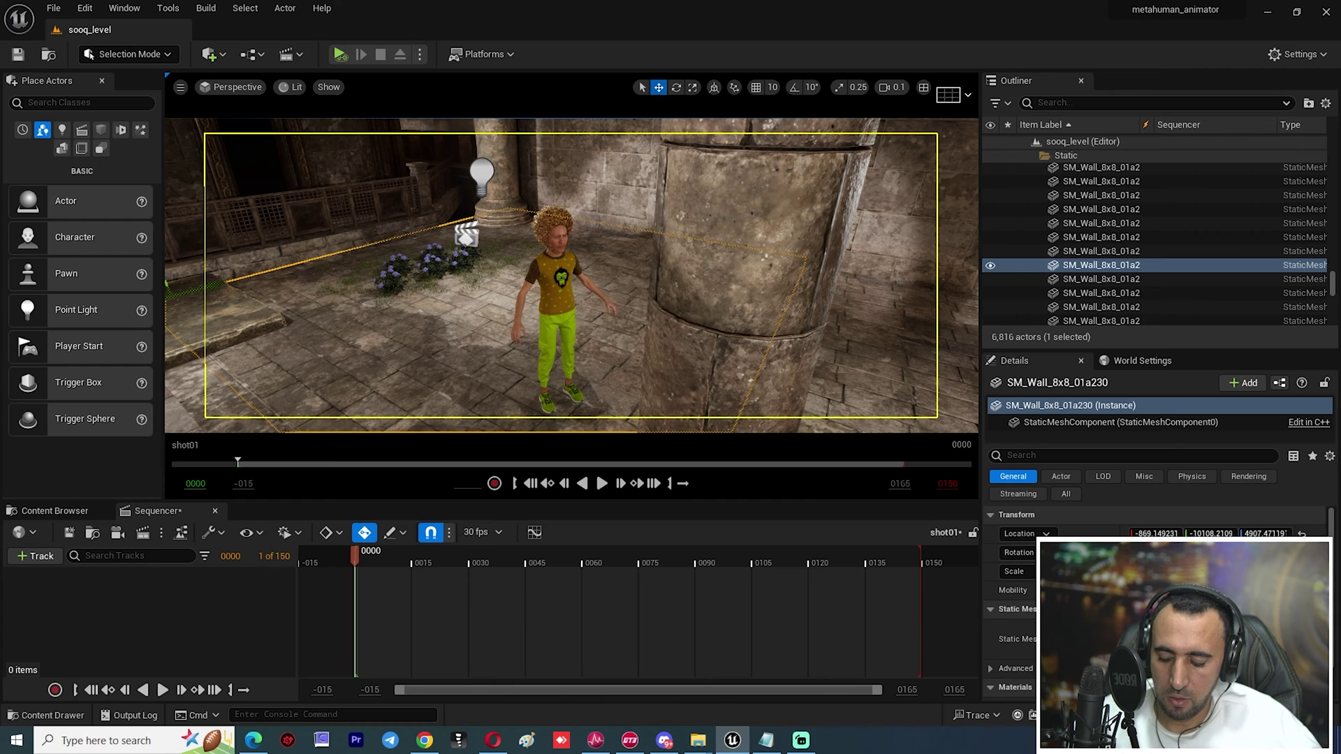
# Set the editor's application scale to 0.8 in the Widget Reflector and widen the viewport.
pyautogui.hotkey('ctrl', 'shift', 'w')
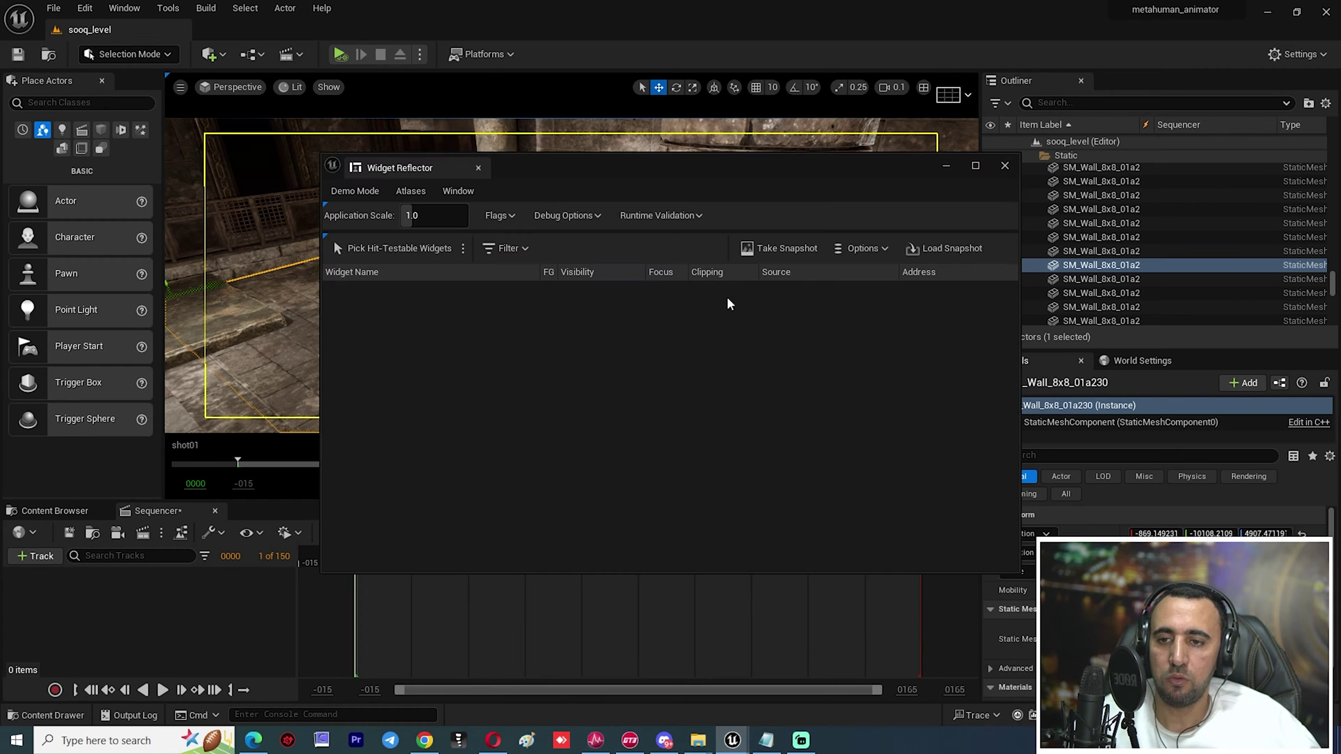
pyautogui.moveTo(434, 220); pyautogui.dragTo(397, 203)
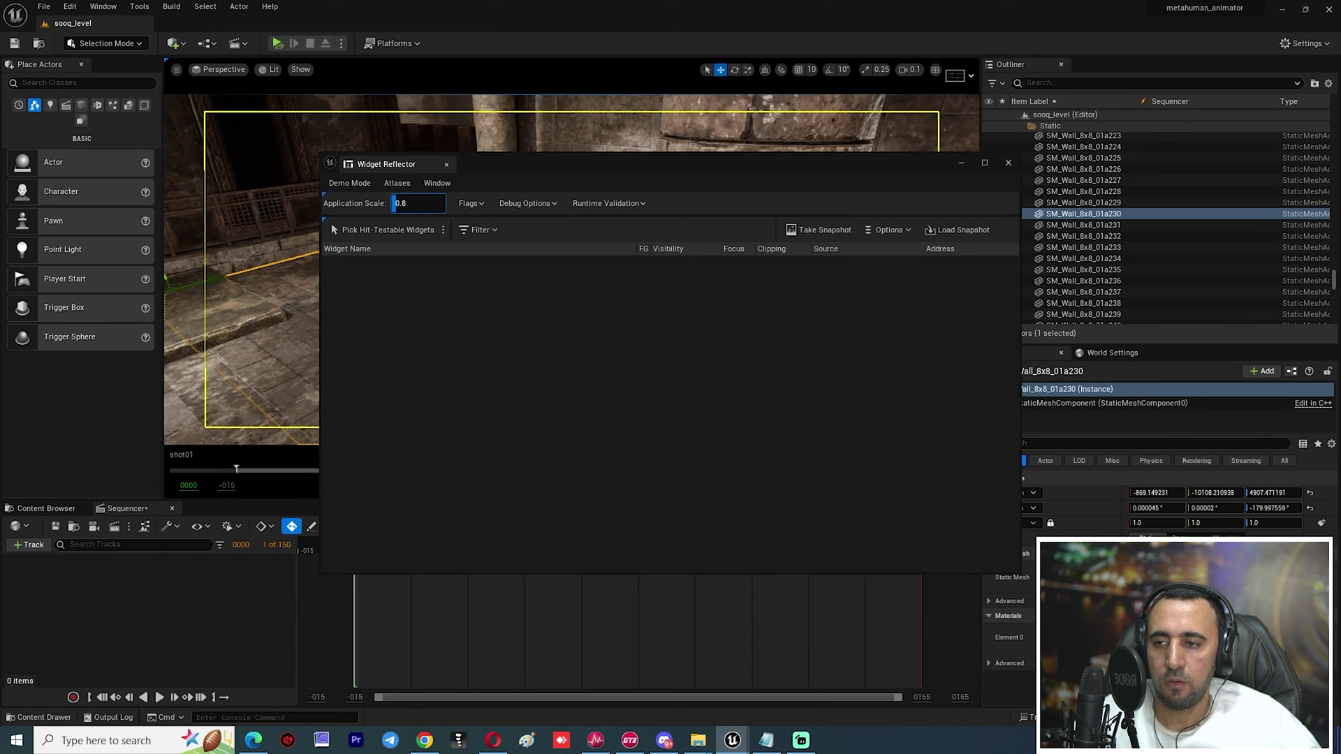
pyautogui.click(1008, 165)
pyautogui.moveTo(982, 186); pyautogui.dragTo(1122, 184)
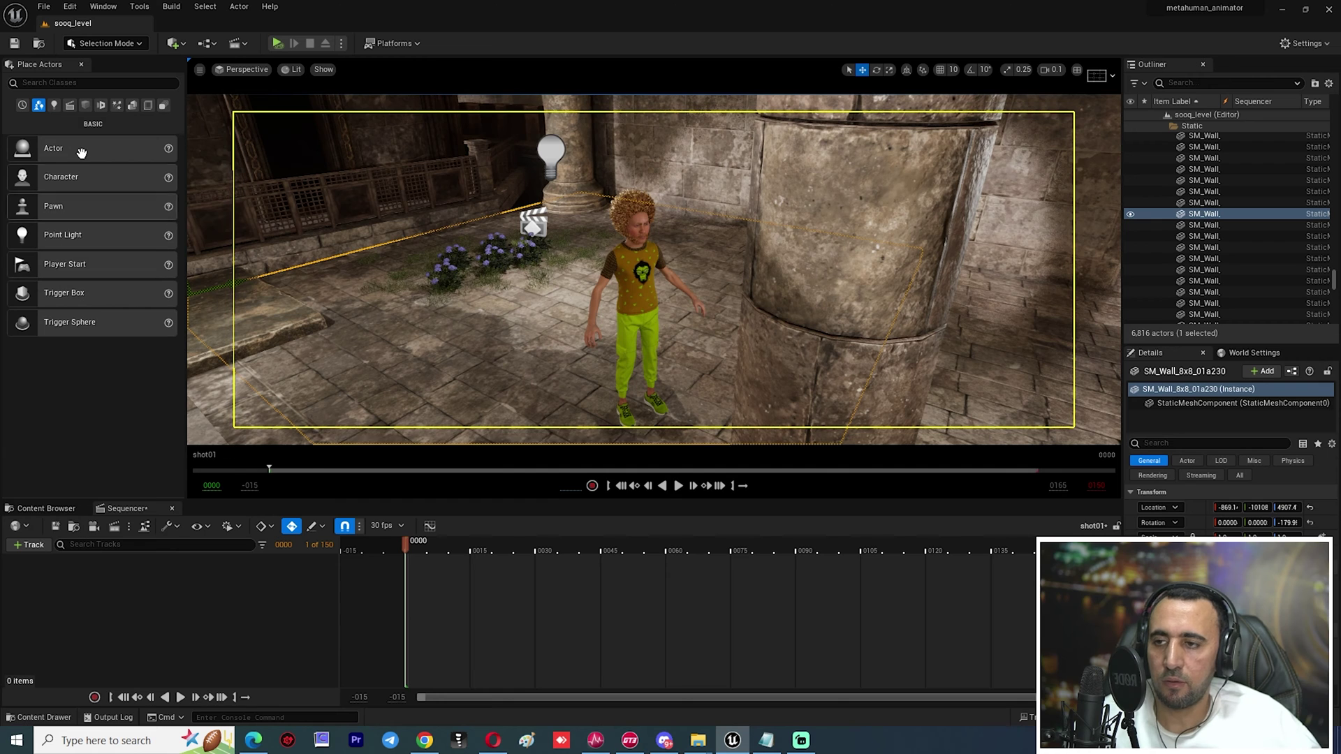
# Reduce the editor's application scale to 0.73 in the Widget Reflector.
pyautogui.hotkey('ctrl', 'shift', 'w')
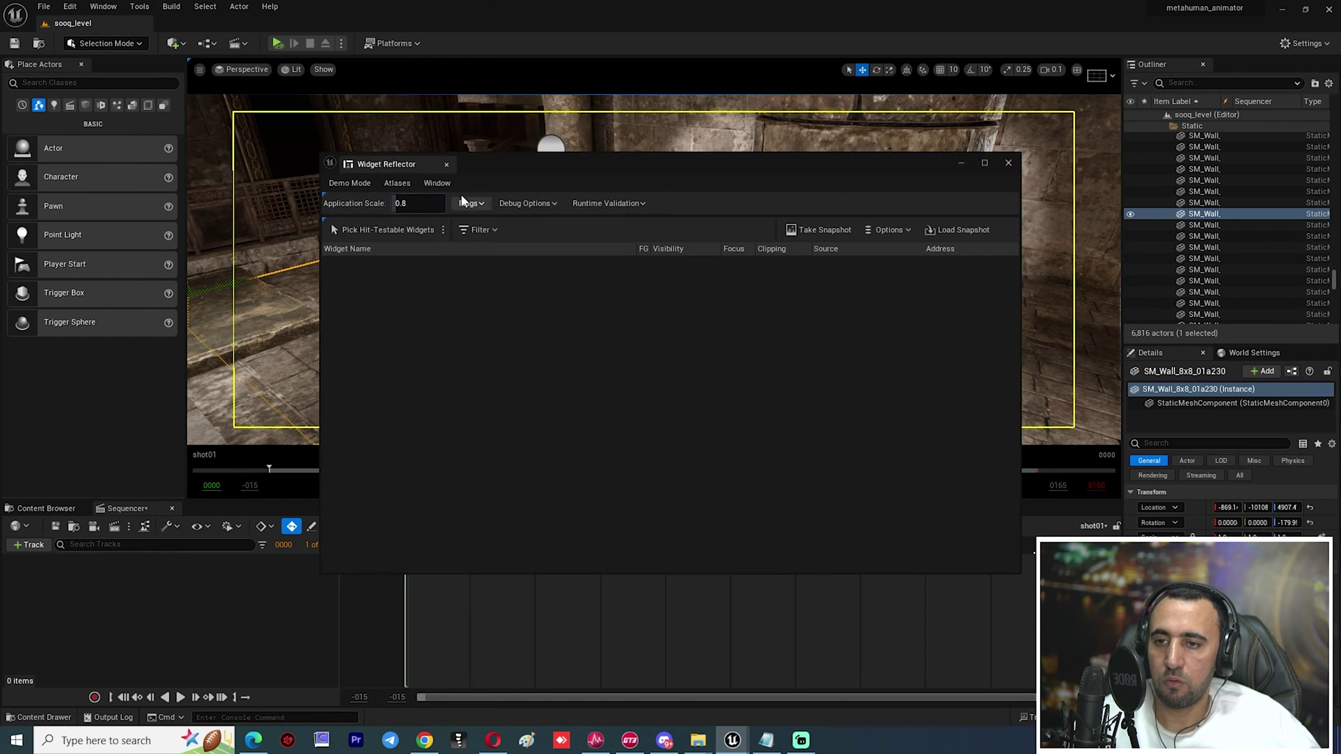
pyautogui.moveTo(428, 203); pyautogui.dragTo(419, 207)
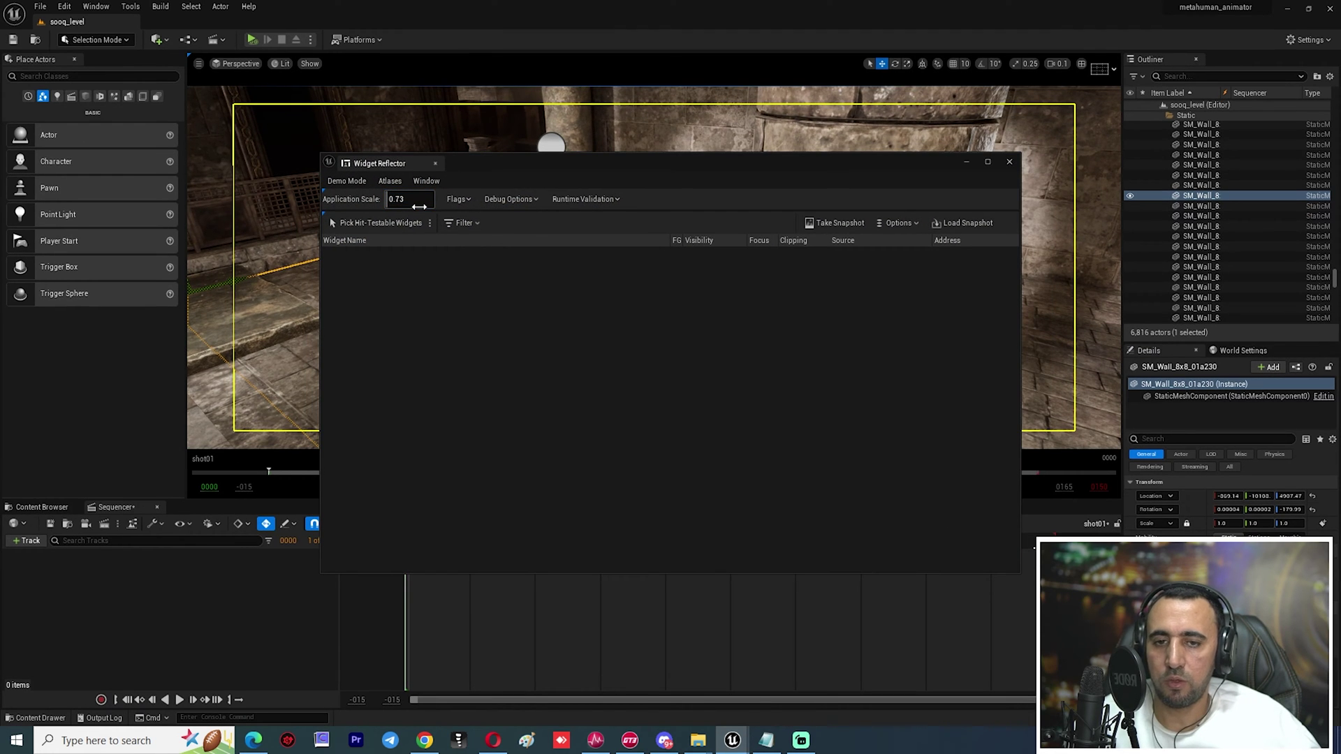
pyautogui.click(1009, 161)
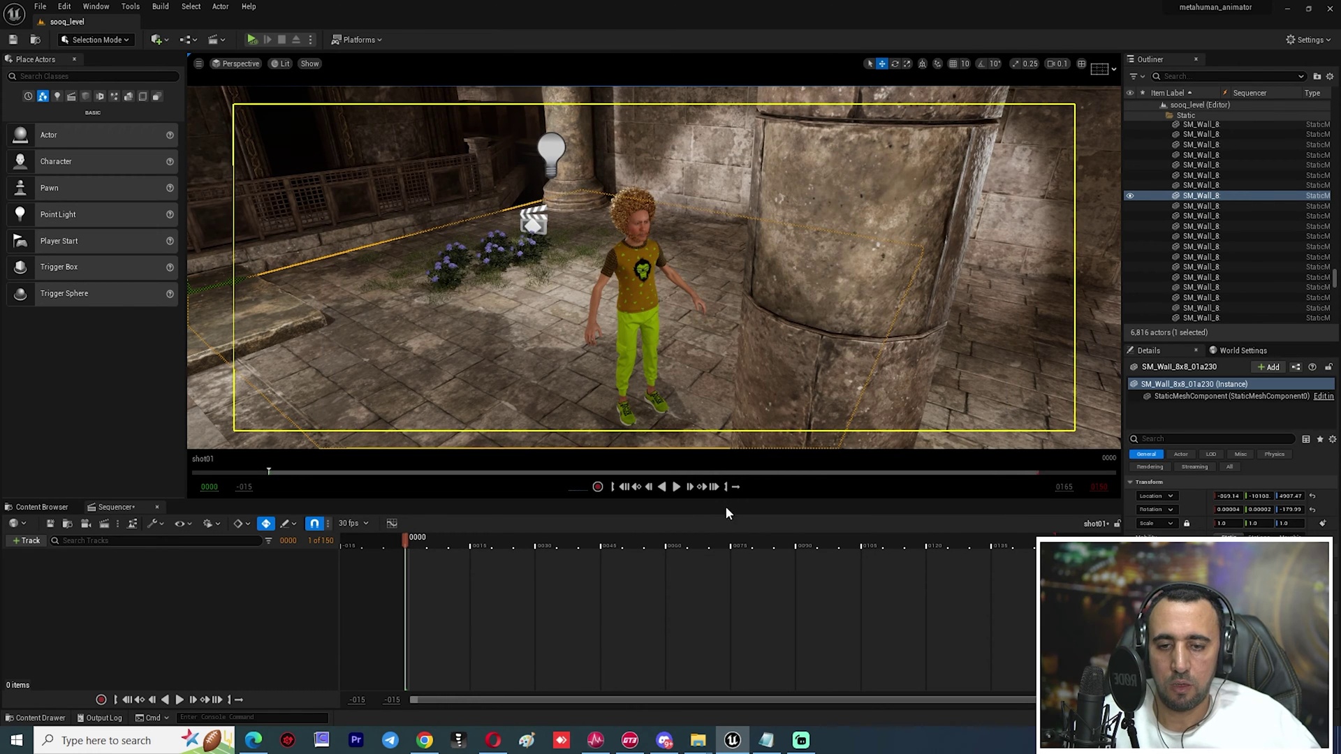
# Make the viewport taller and widen both the Outliner and the Place Actors areas.
pyautogui.moveTo(730, 498); pyautogui.dragTo(729, 561)
pyautogui.moveTo(1123, 292); pyautogui.dragTo(1099, 294)
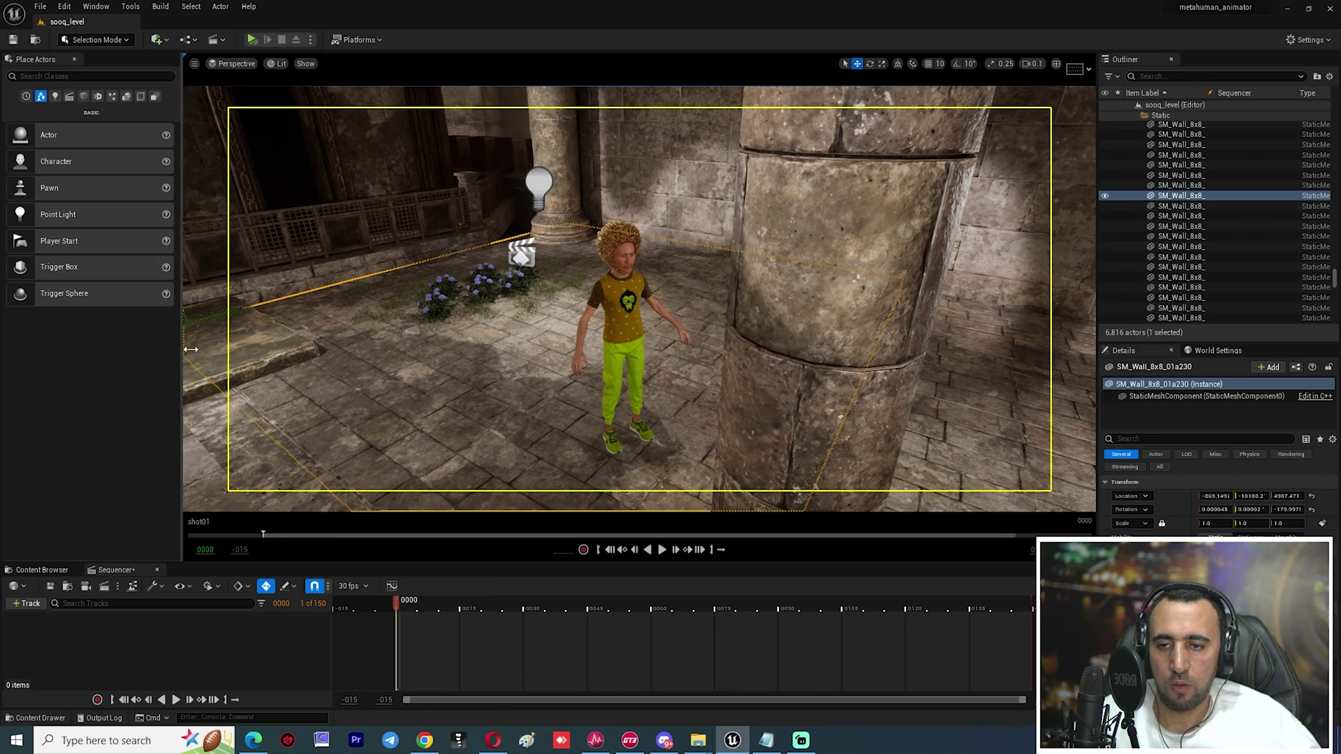
pyautogui.moveTo(191, 350); pyautogui.dragTo(286, 353)
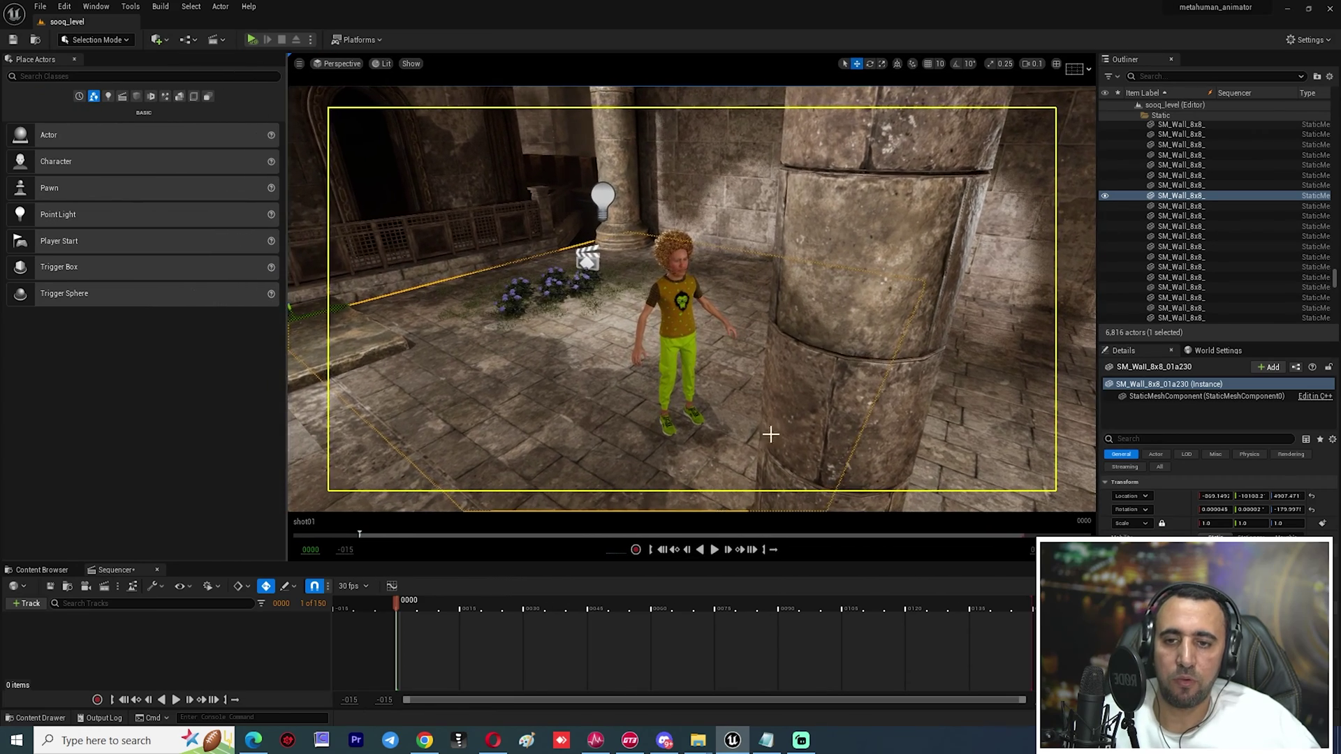
# Try adding the character blueprint to the shot01 sequence and remove its tracks again.
pyautogui.moveTo(771, 434)
pyautogui.mouseDown(button='right')
pyautogui.moveTo(796, 382)
pyautogui.moveTo(794, 431)
pyautogui.mouseUp(button='right')
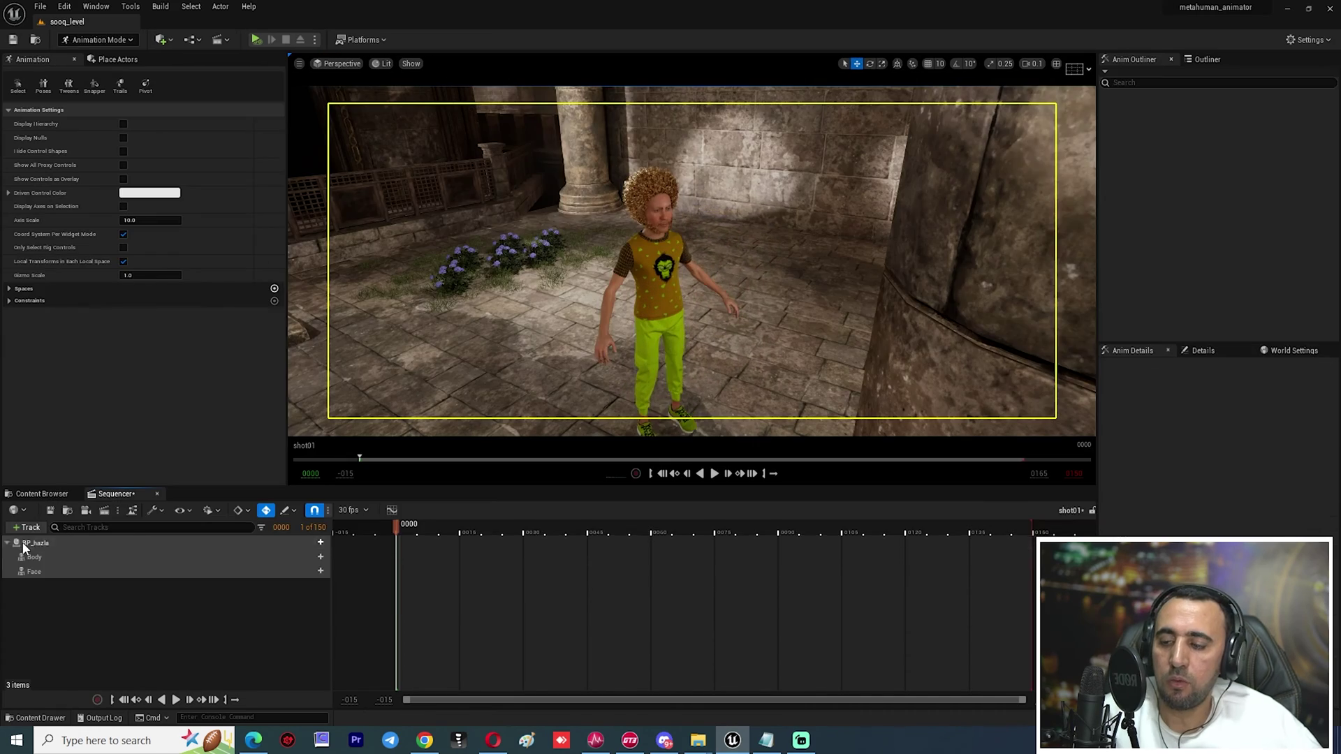
pyautogui.press('Delete')
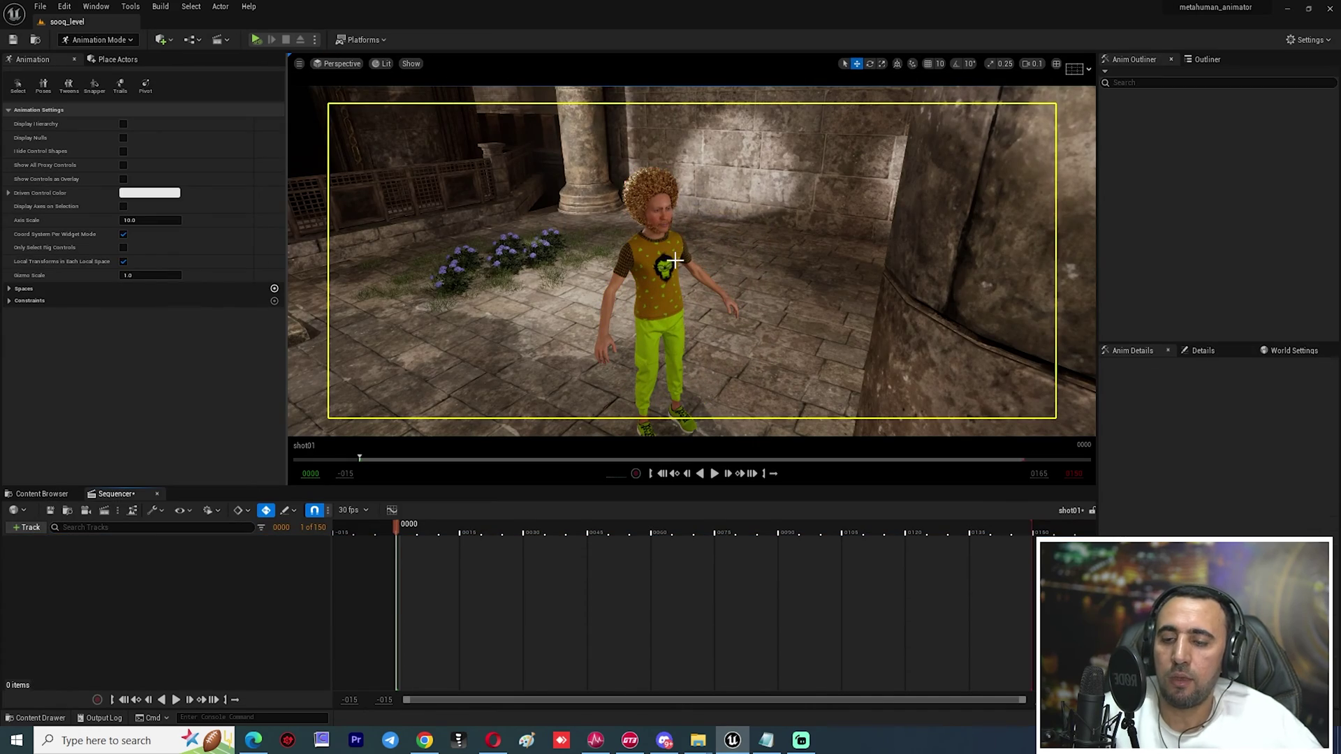
pyautogui.click(26, 528)
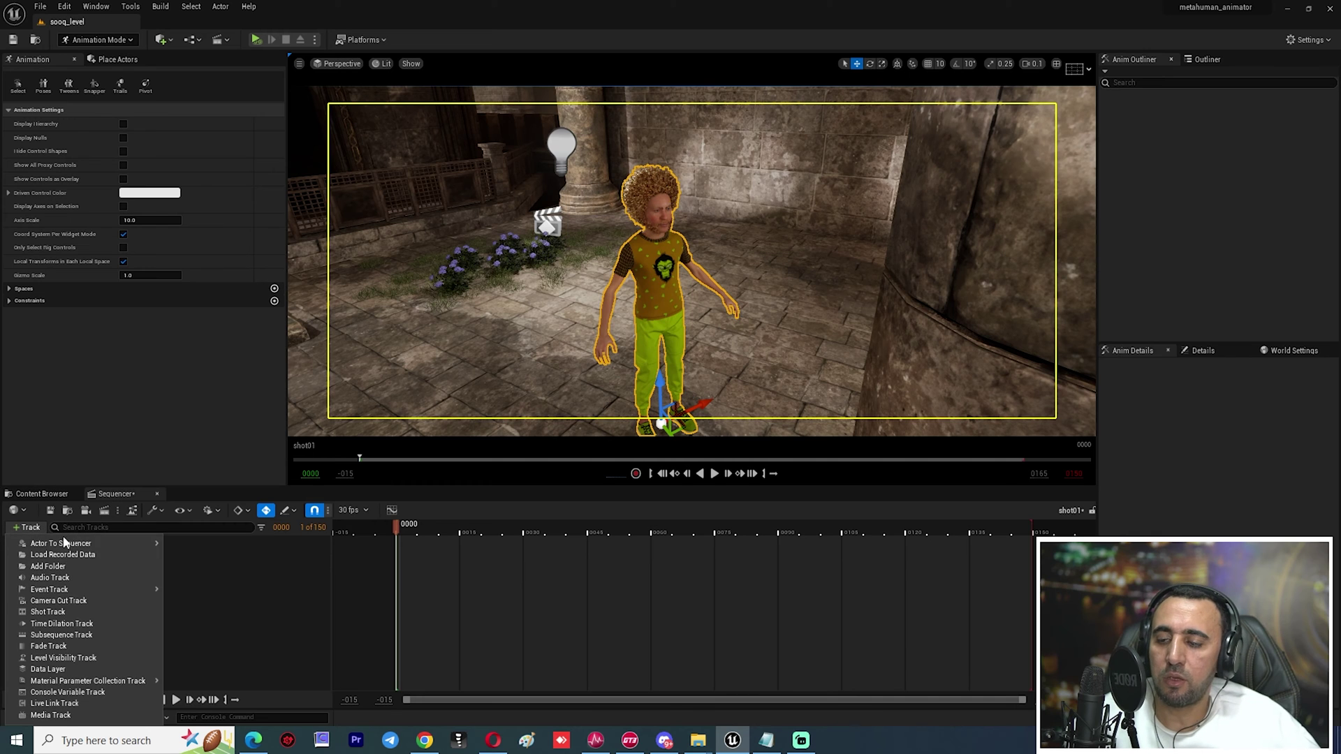
pyautogui.moveTo(90, 544)
pyautogui.click(219, 500)
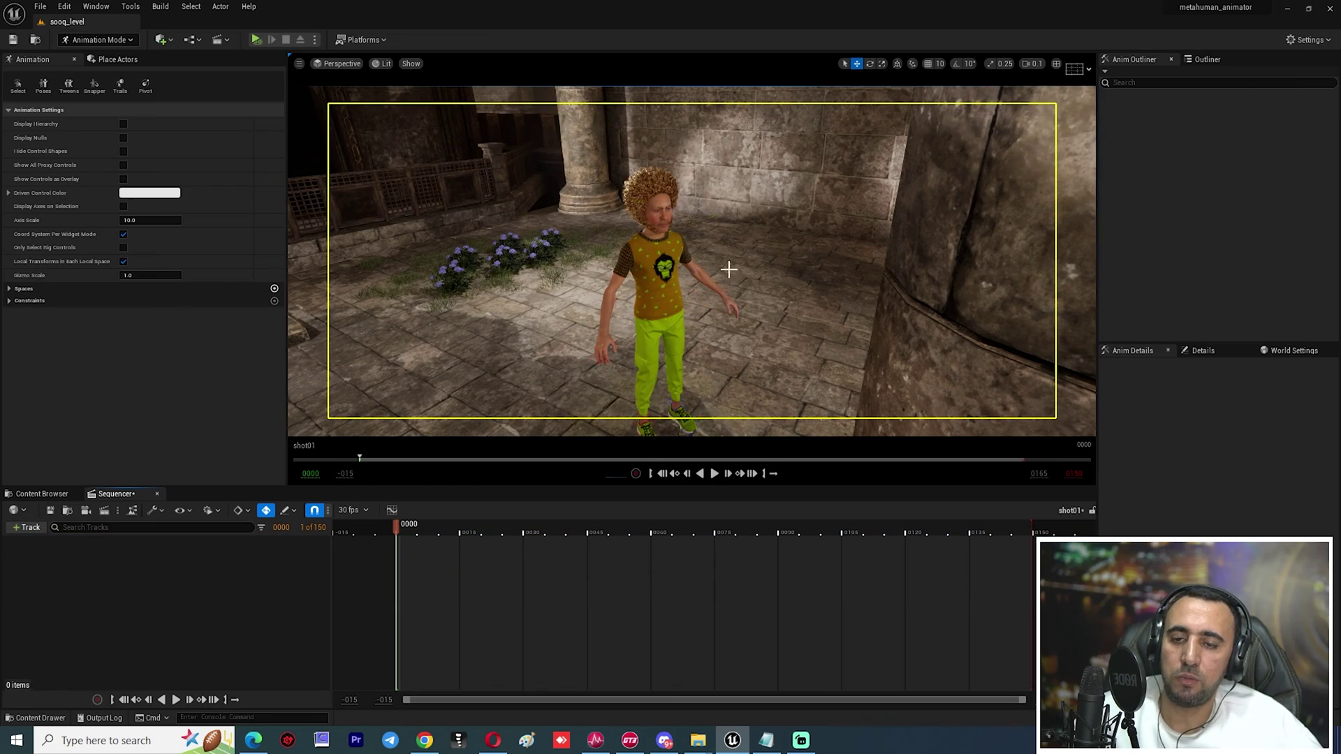
# Frame the character's upper body and add a Cine Camera with a camera cut to the shot01 sequence.
pyautogui.moveTo(727, 269)
pyautogui.mouseDown(button='right')
pyautogui.moveTo(775, 270)
pyautogui.moveTo(691, 244)
pyautogui.moveTo(727, 272)
pyautogui.moveTo(706, 258)
pyautogui.moveTo(782, 255)
pyautogui.moveTo(730, 265)
pyautogui.mouseUp(button='right')
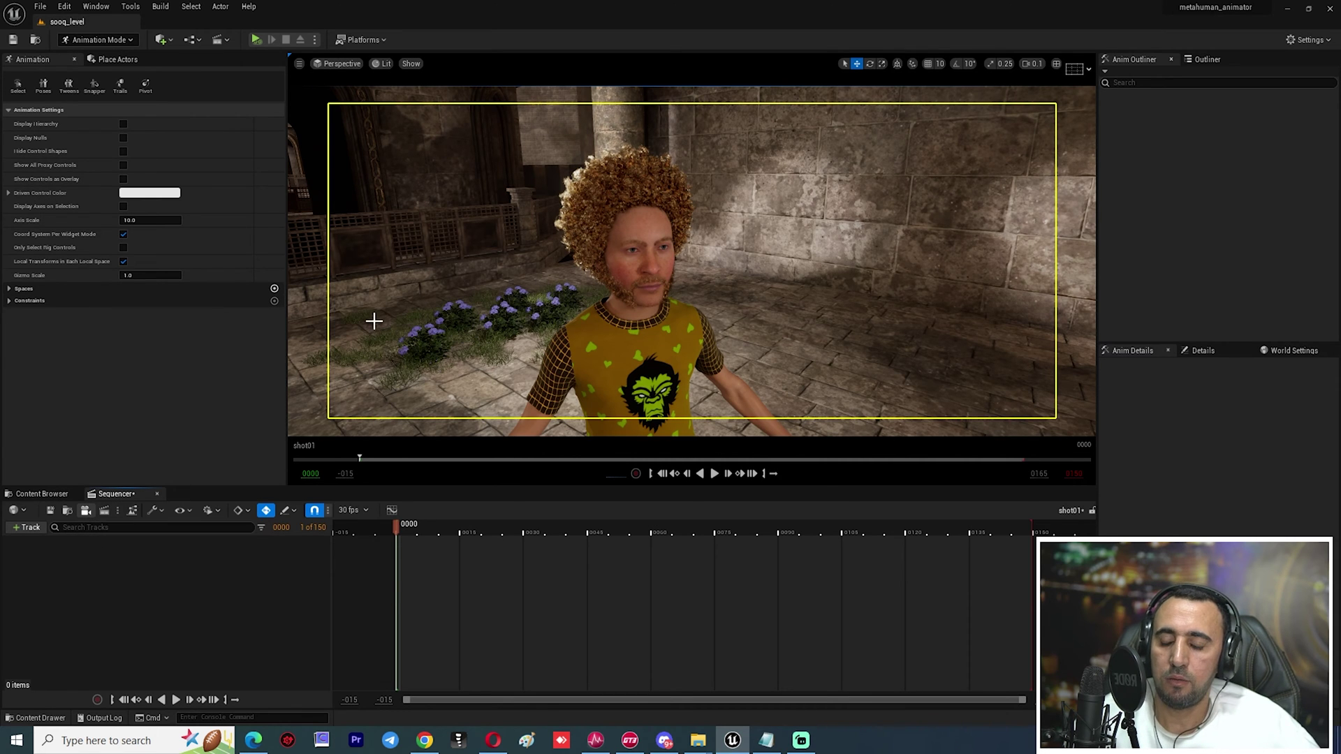
pyautogui.click(85, 510)
pyautogui.moveTo(692, 261); pyautogui.dragTo(623, 262, button='right')
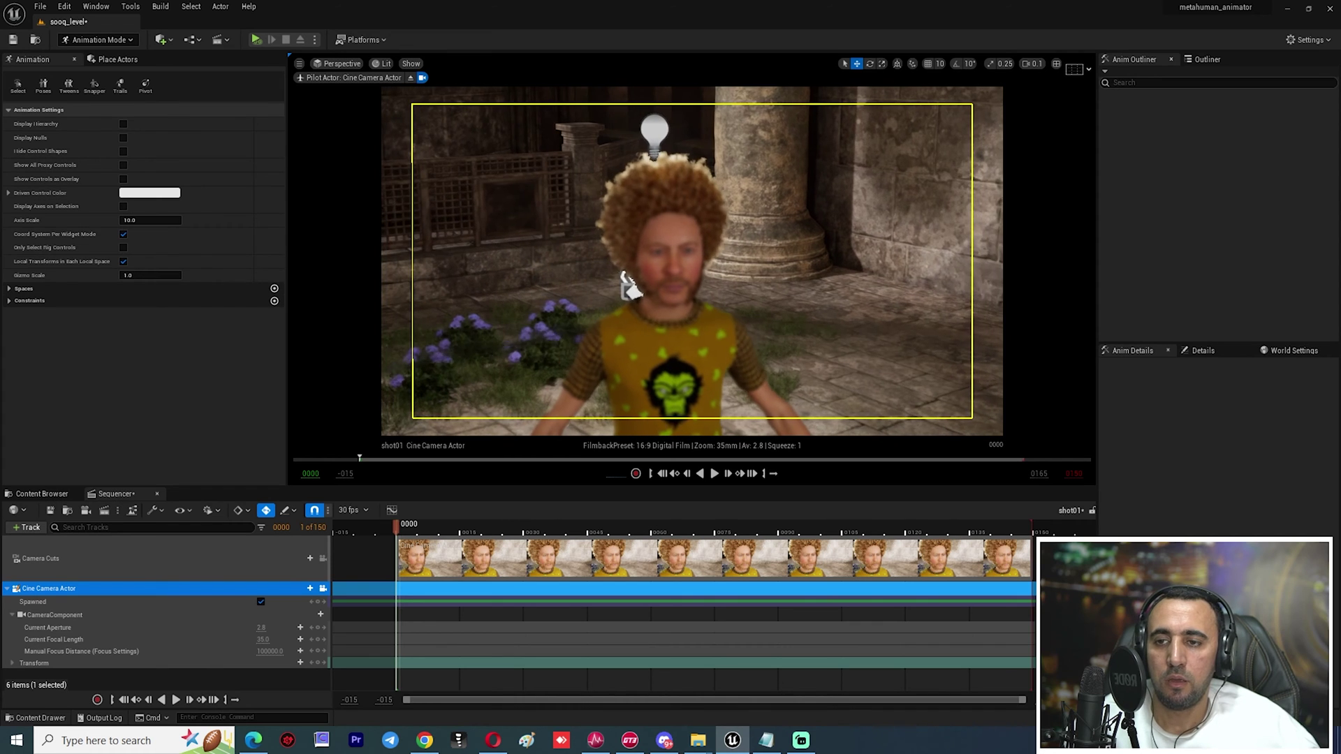
# Stop and resume piloting the Cine Camera, and reframe the character from the side with the domed tower behind.
pyautogui.click(411, 78)
pyautogui.moveTo(649, 316); pyautogui.dragTo(699, 431, button='right')
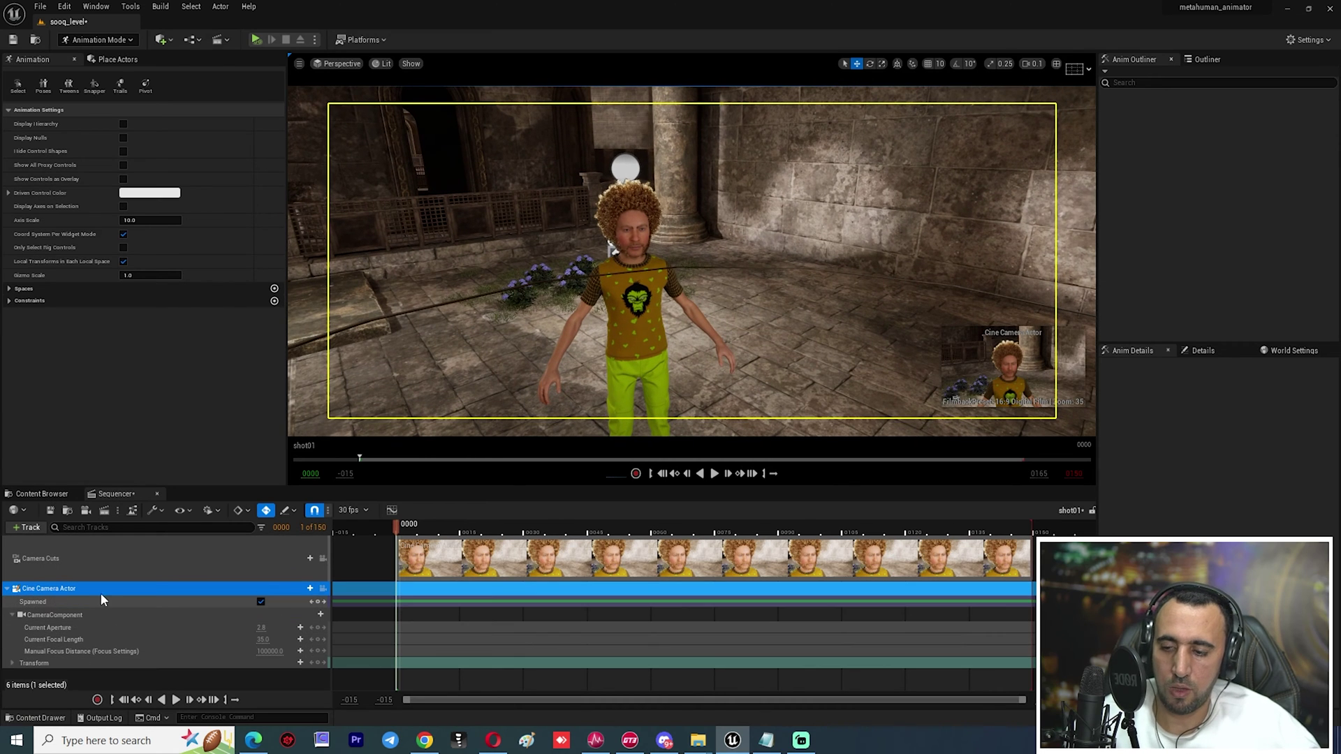
pyautogui.click(323, 589)
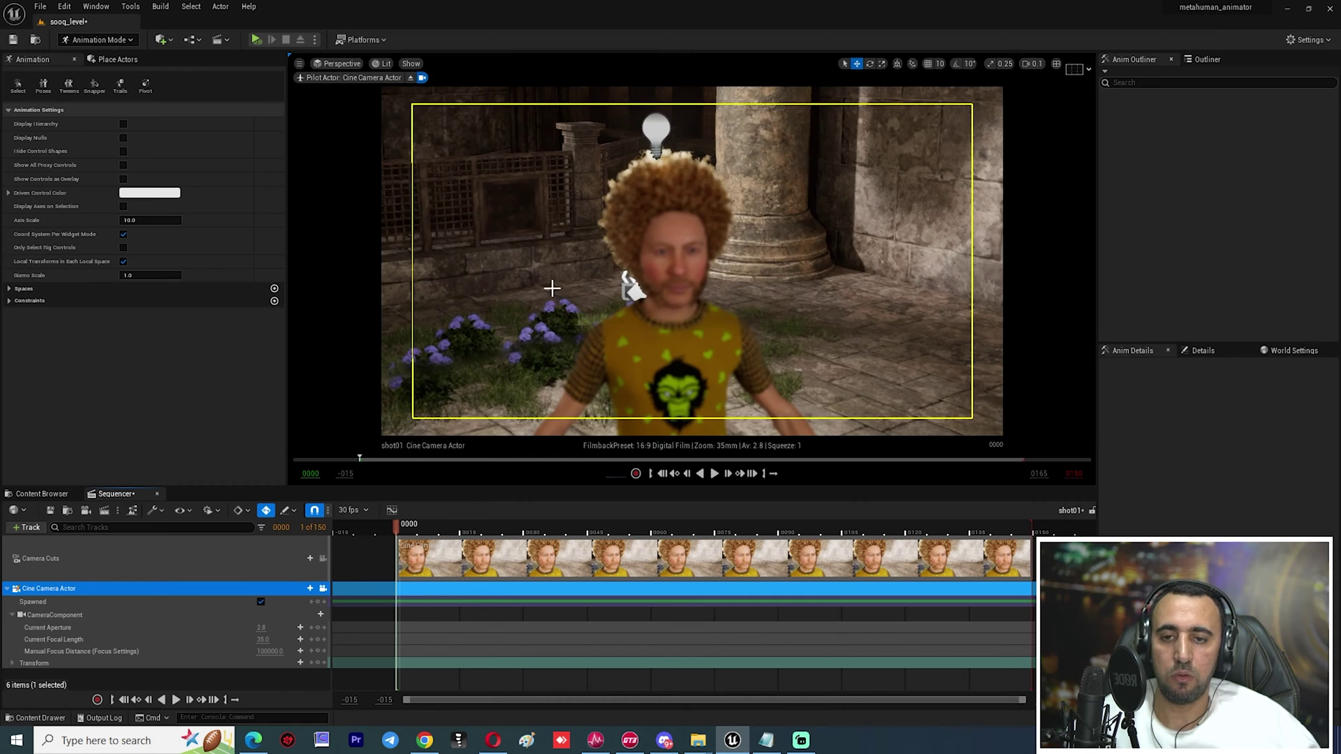
pyautogui.moveTo(691, 261); pyautogui.dragTo(552, 258, button='right')
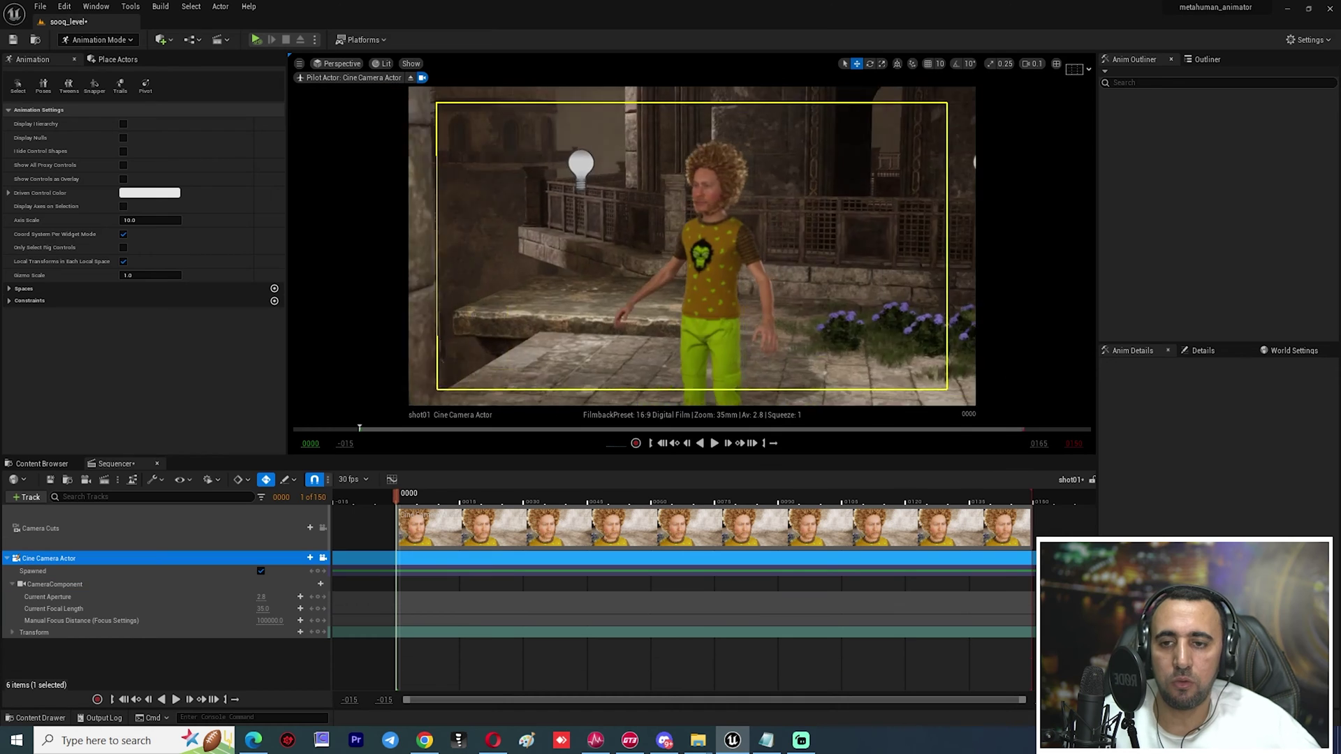
pyautogui.moveTo(691, 246); pyautogui.dragTo(566, 213, button='right')
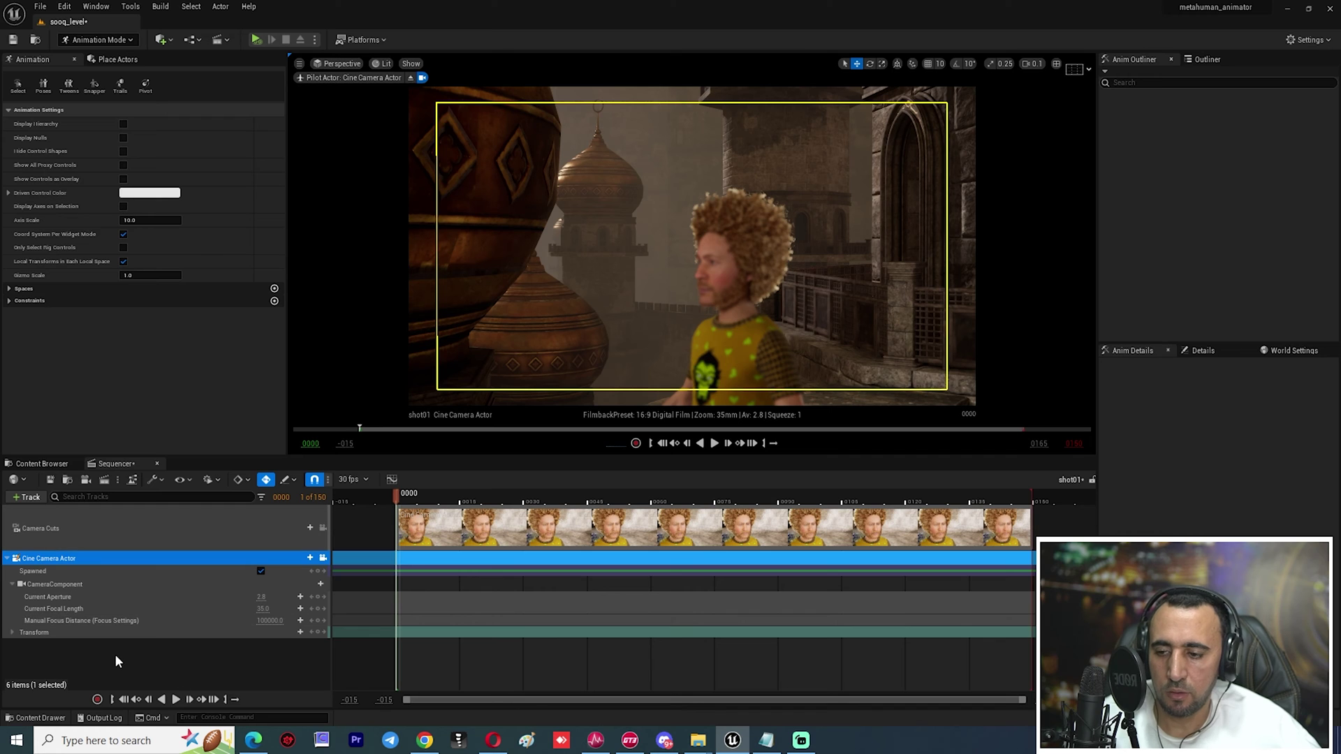
# Open the details of the Cine Camera's CameraComponent and examine its current camera settings.
pyautogui.click(56, 584)
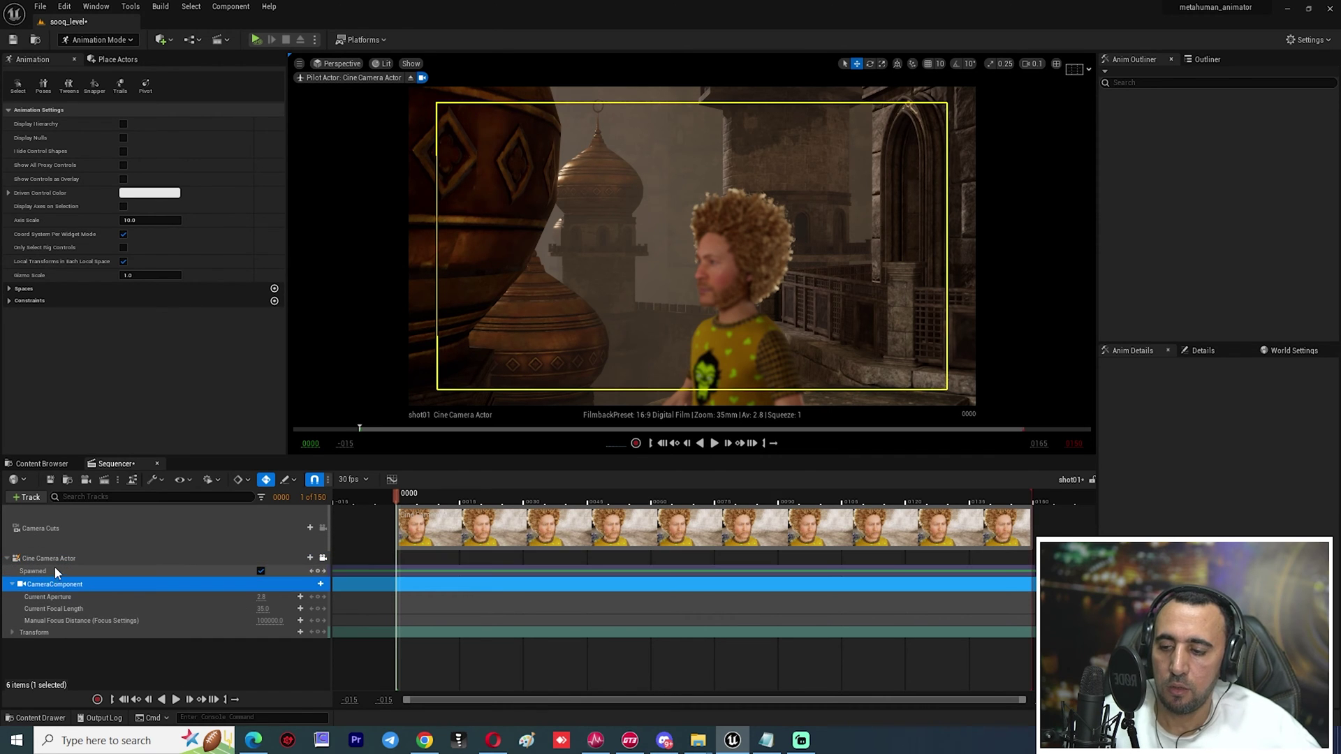
pyautogui.click(1204, 351)
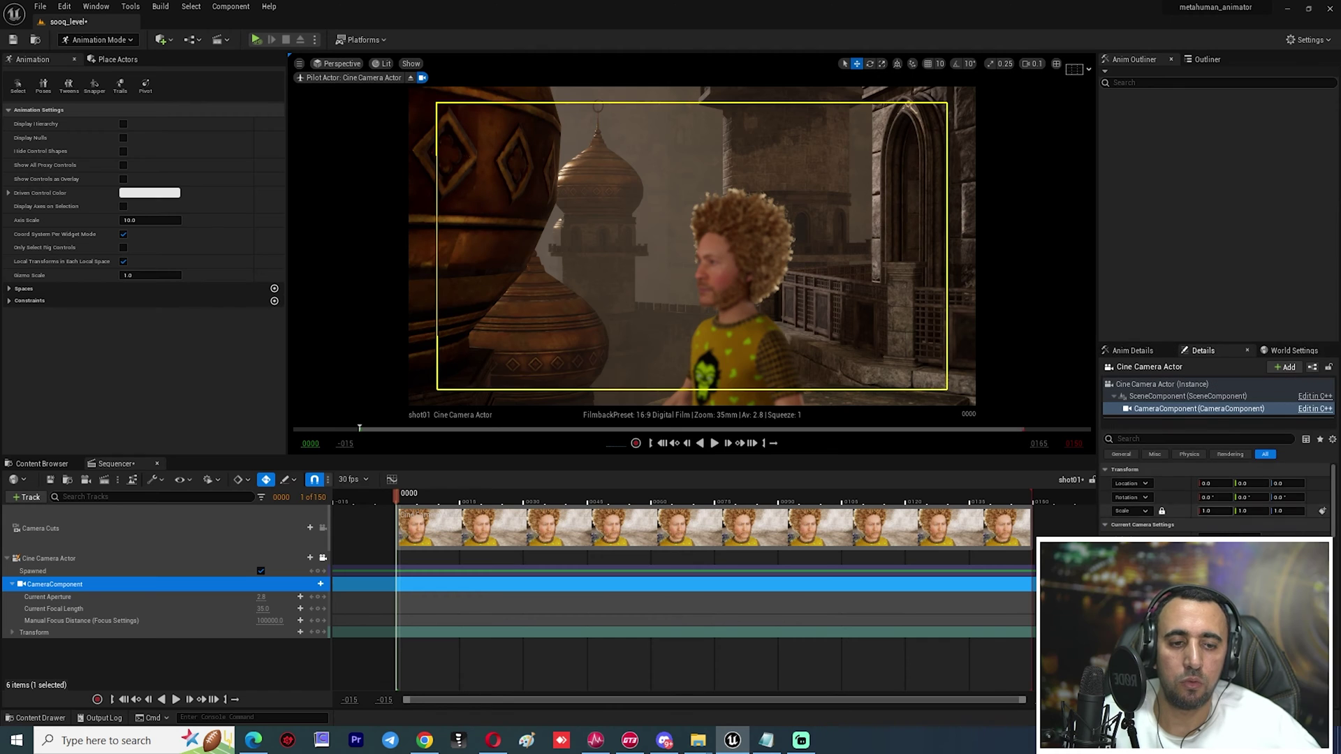
pyautogui.scroll(-2, 1219, 496)
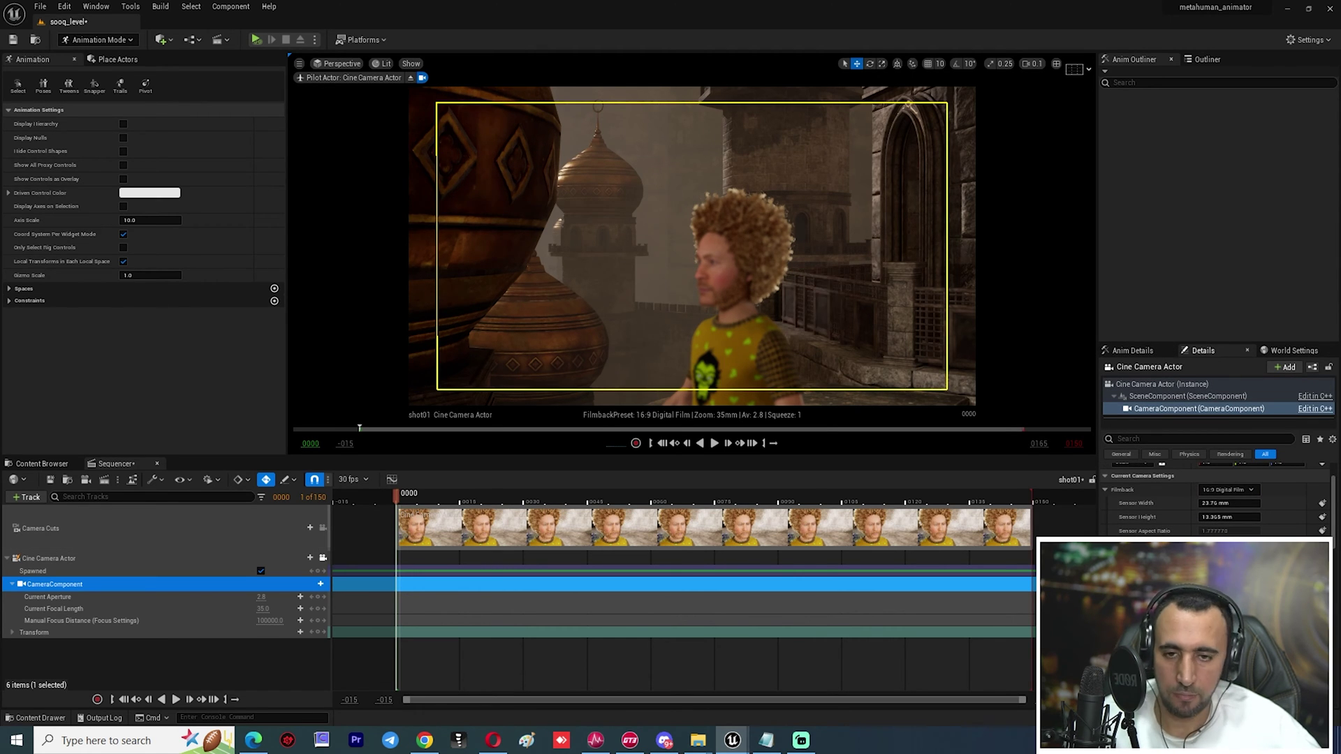
# Set the editor's application scale to 0.8 in the Widget Reflector and close it.
pyautogui.hotkey('ctrl', 'shift', 'w')
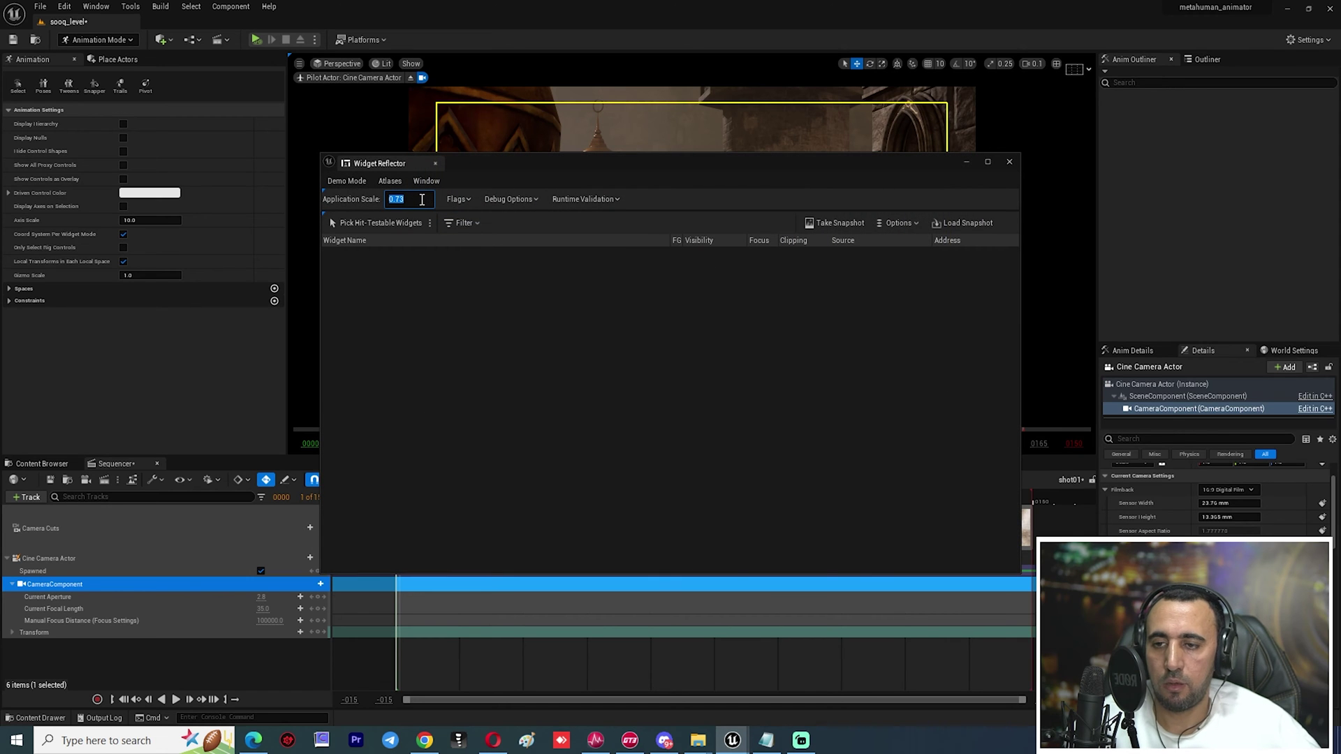
pyautogui.click(422, 200)
pyautogui.write('0.8')
pyautogui.press('Return')
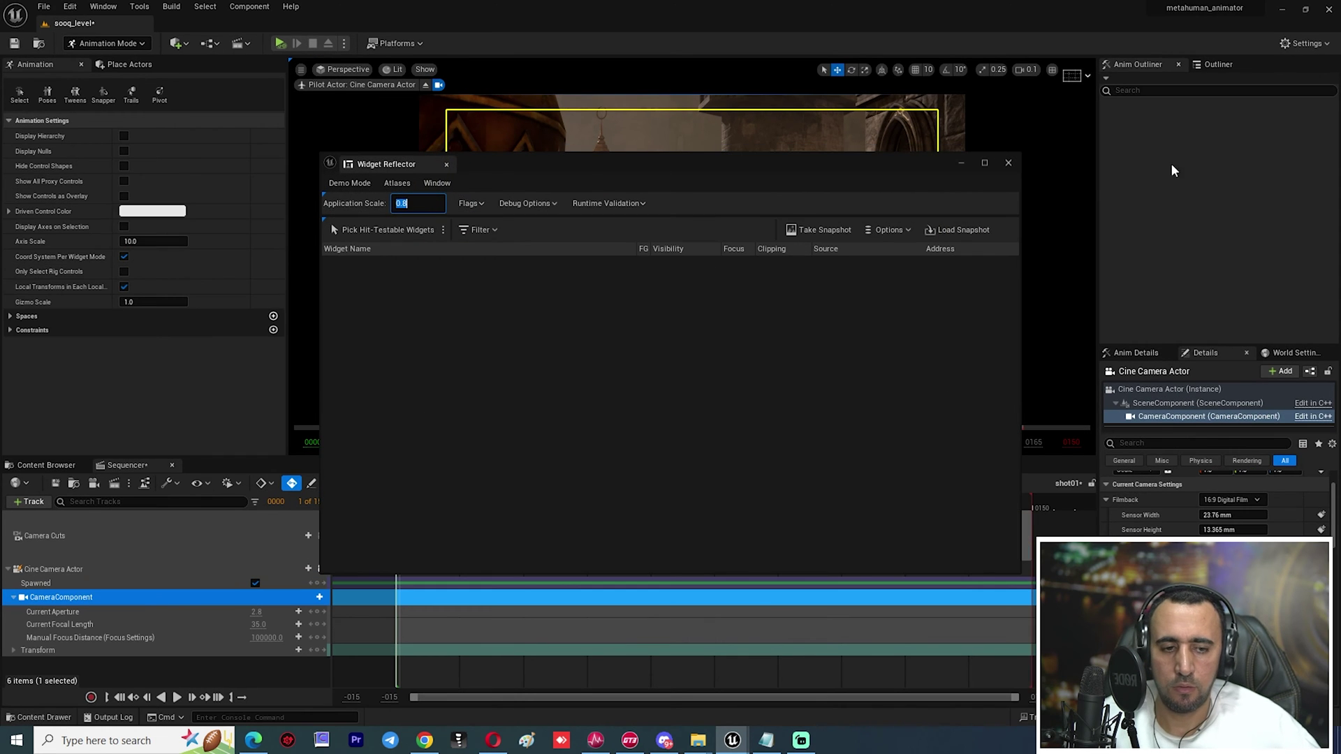
pyautogui.click(1008, 163)
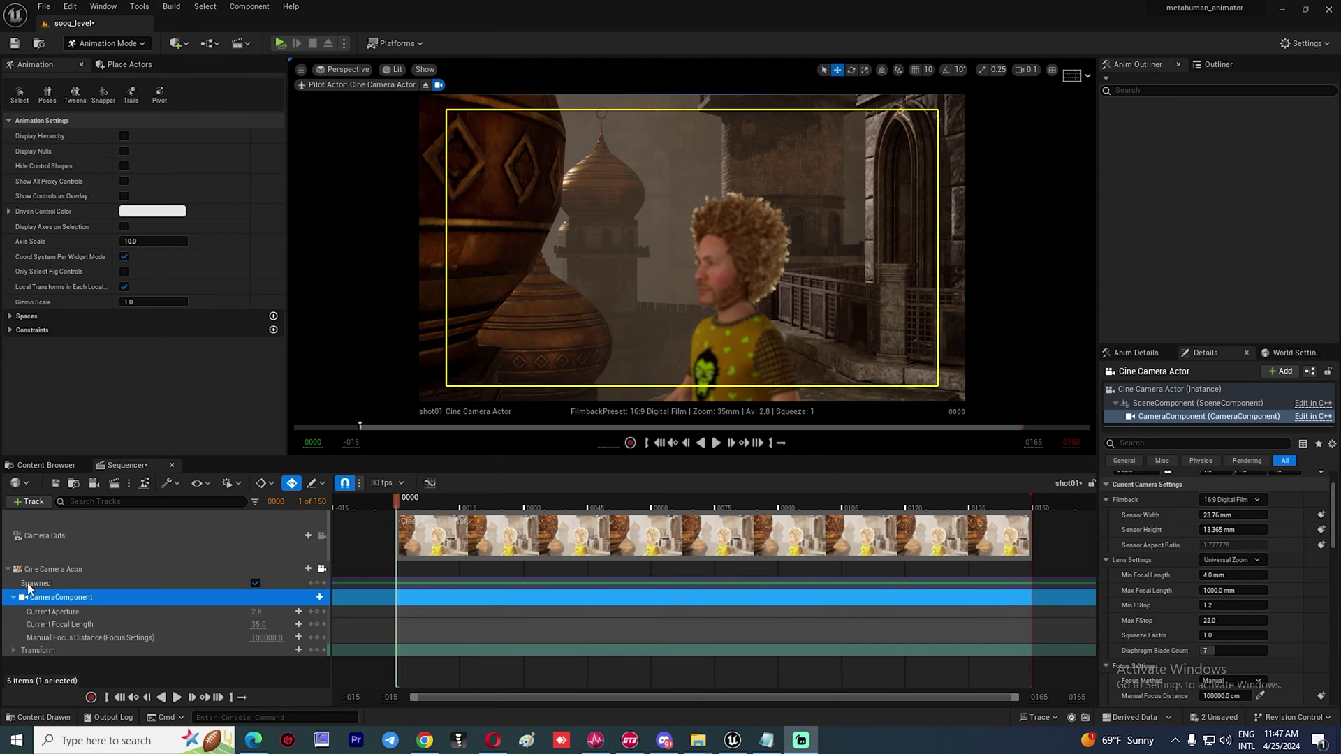
# Select the Cine Camera's CameraComponent and set its manual focus distance to about 260.86 cm, bringing the character into focus.
pyautogui.click(49, 567)
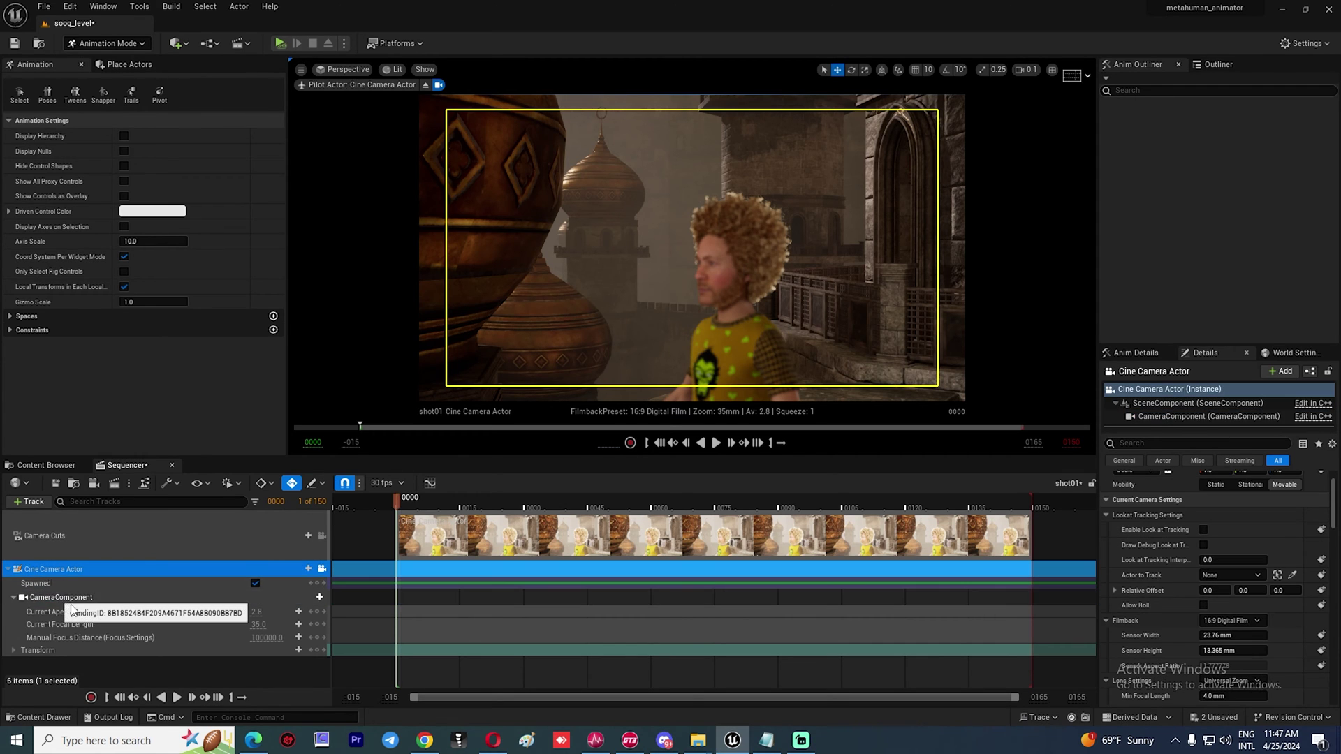
pyautogui.click(66, 598)
pyautogui.scroll(-5, 1173, 601)
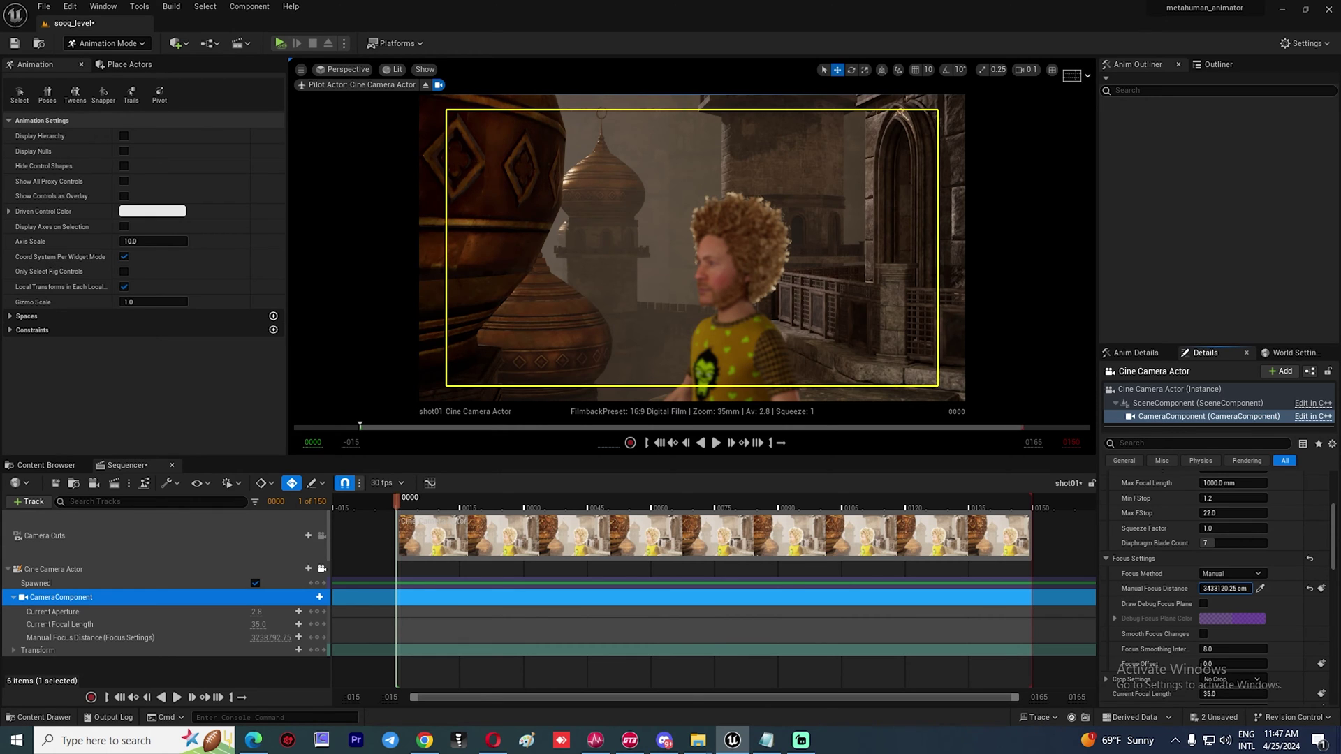
pyautogui.moveTo(1225, 588); pyautogui.dragTo(1200, 588)
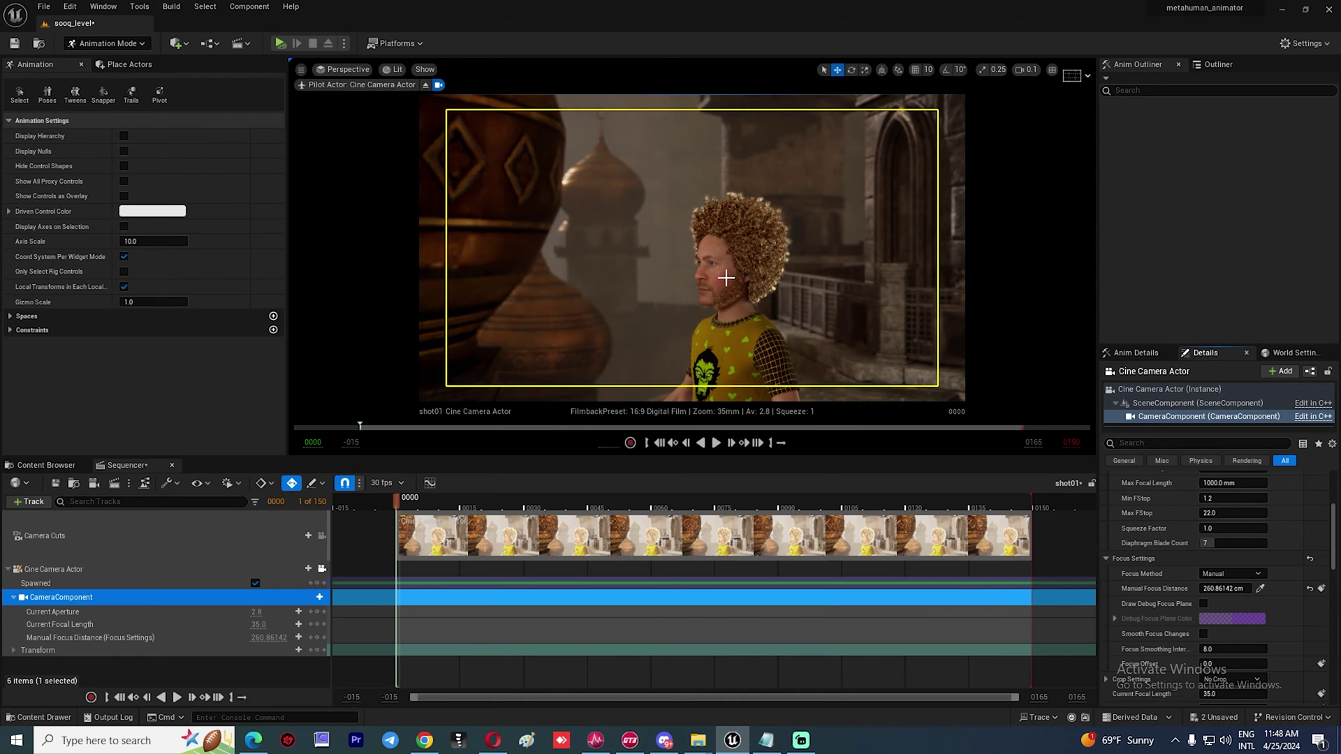
# Move the camera closer to the character and refocus on him with a manual focus distance of about 191.3 cm.
pyautogui.keyDown('alt'); pyautogui.moveTo(726, 278); pyautogui.dragTo(783, 308); pyautogui.keyUp('alt')
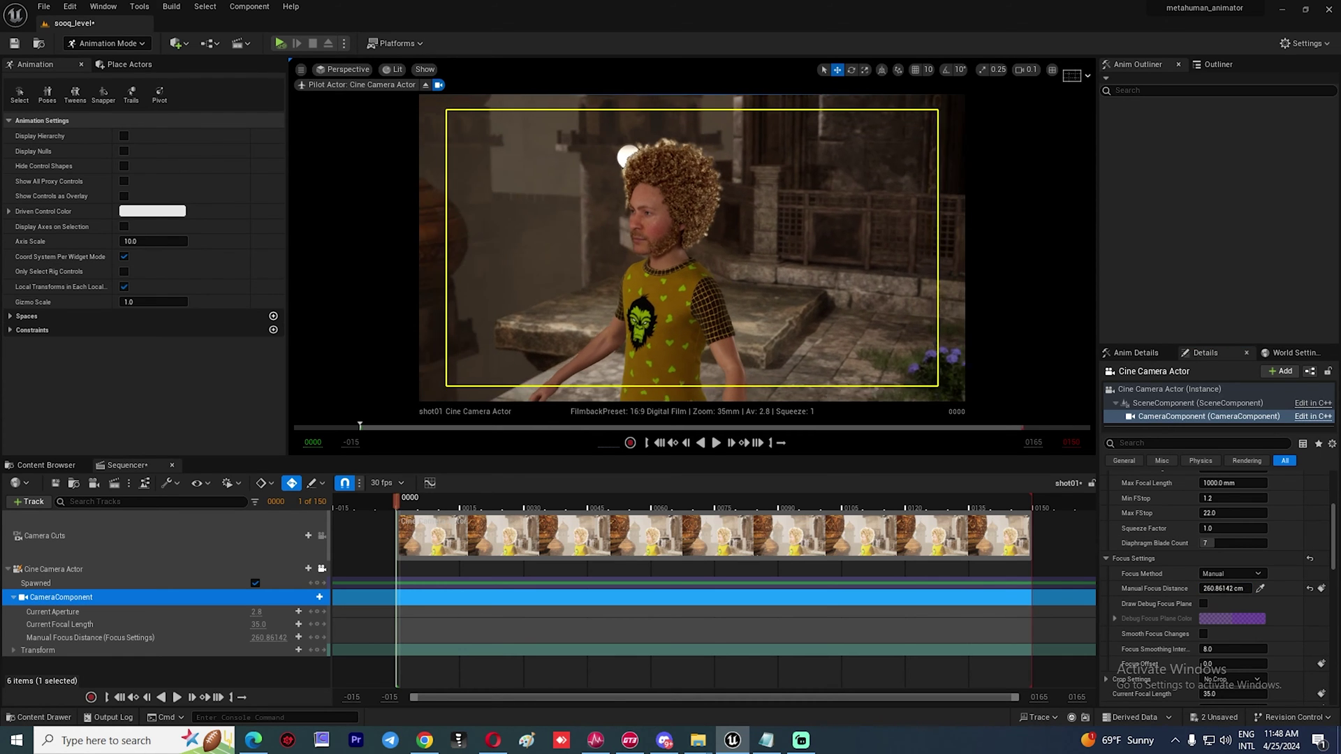
pyautogui.click(1261, 594)
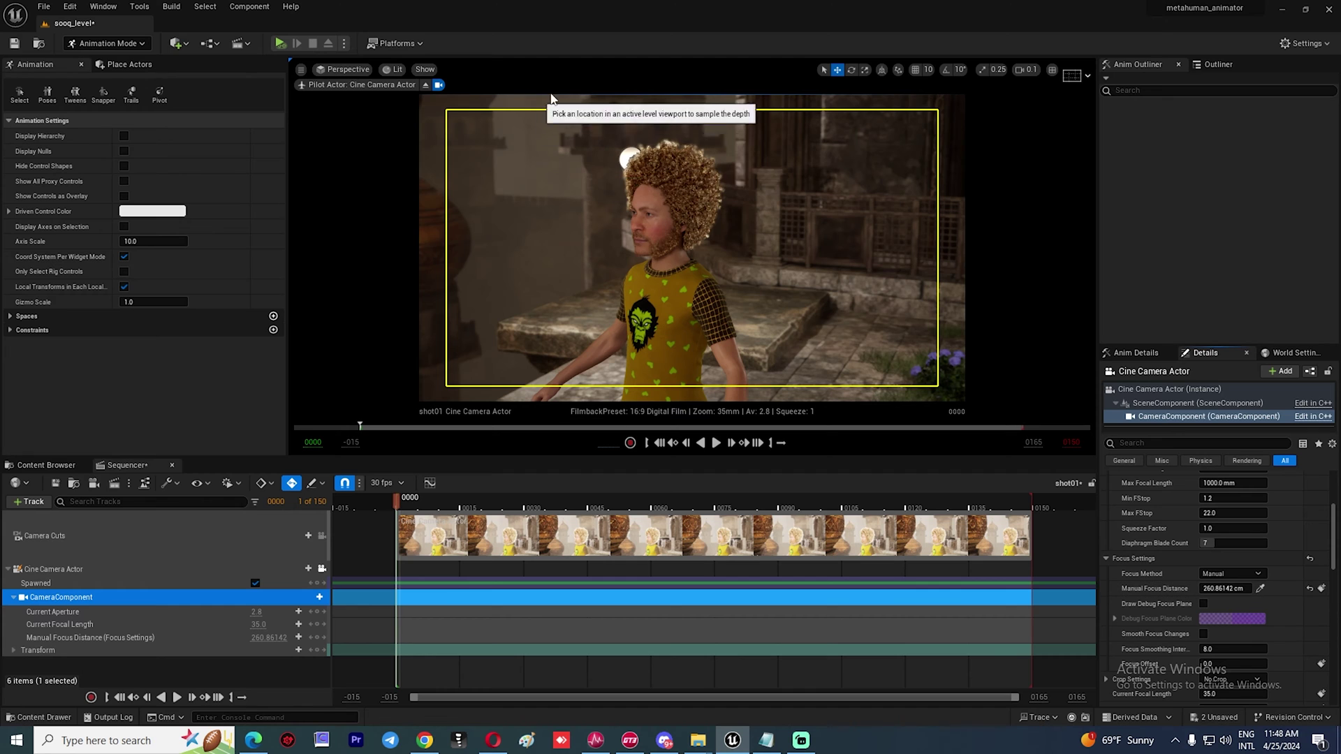
pyautogui.click(718, 325)
pyautogui.moveTo(738, 286); pyautogui.dragTo(738, 286, button='right')
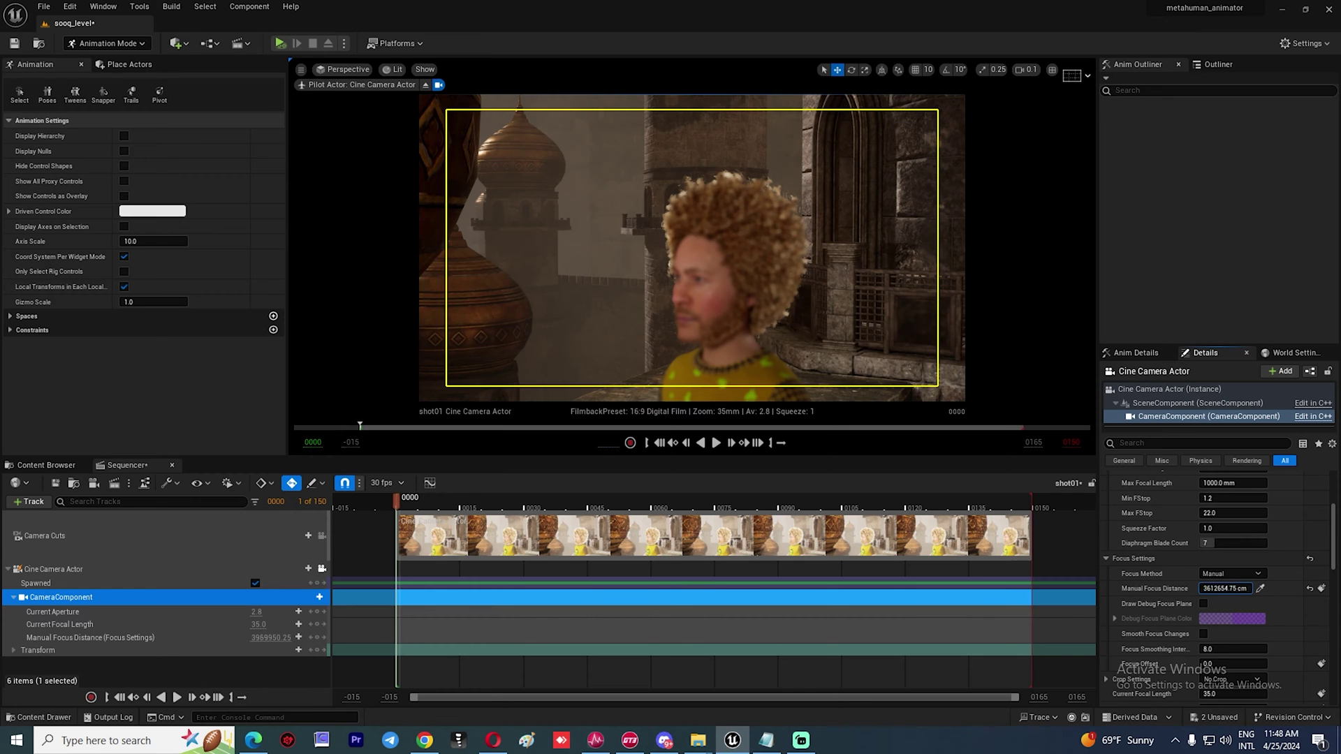
pyautogui.moveTo(1225, 588)
pyautogui.mouseDown()
pyautogui.moveTo(1165, 588)
pyautogui.moveTo(1226, 588)
pyautogui.mouseUp()
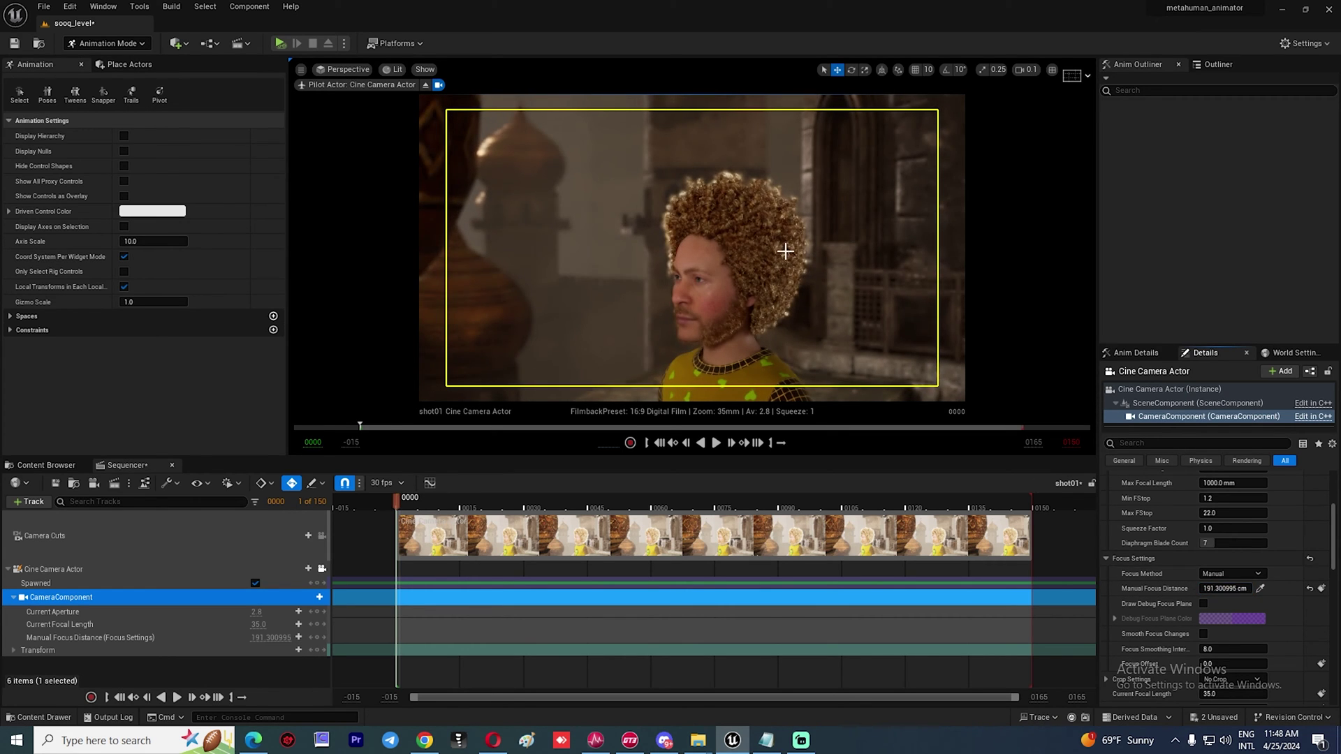
pyautogui.moveTo(785, 252); pyautogui.dragTo(785, 251, button='right')
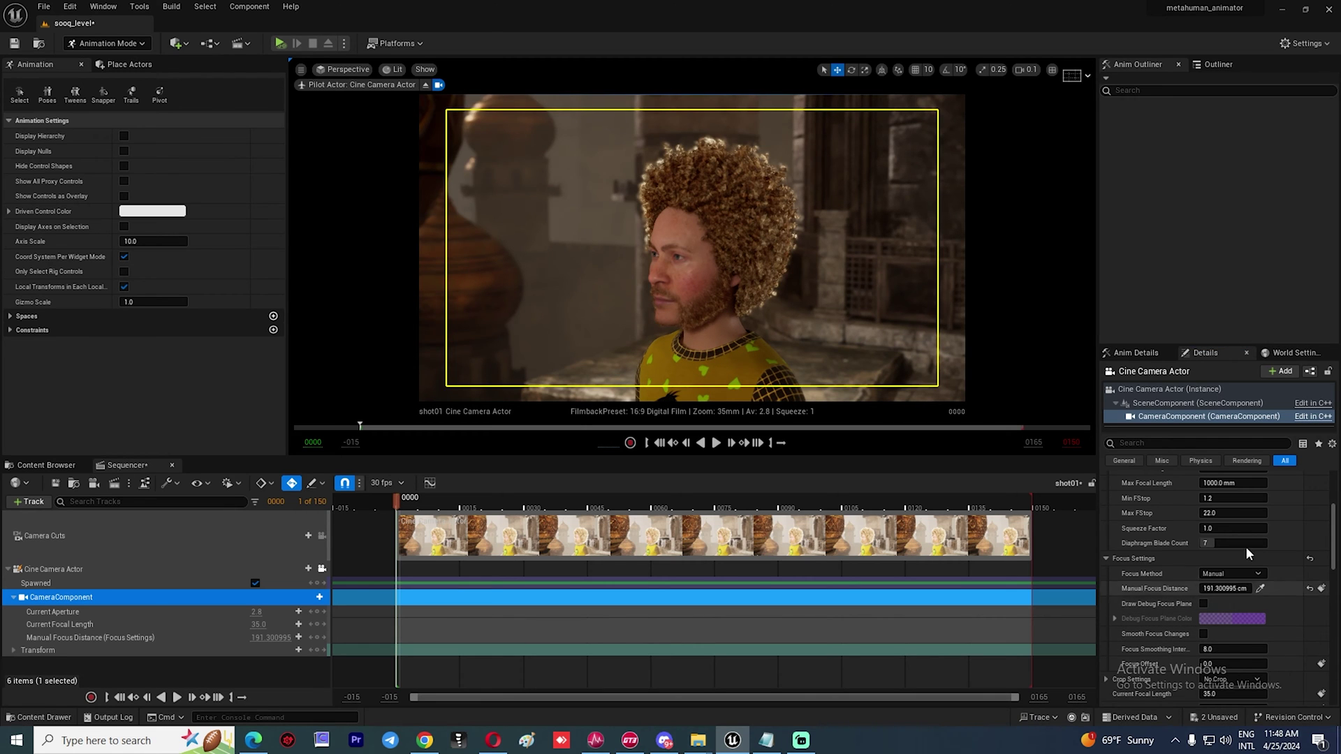
# Try the 16:9 Film, Super 8mm and Micro Four Thirds filmback presets on the camera.
pyautogui.scroll(5, 1305, 523)
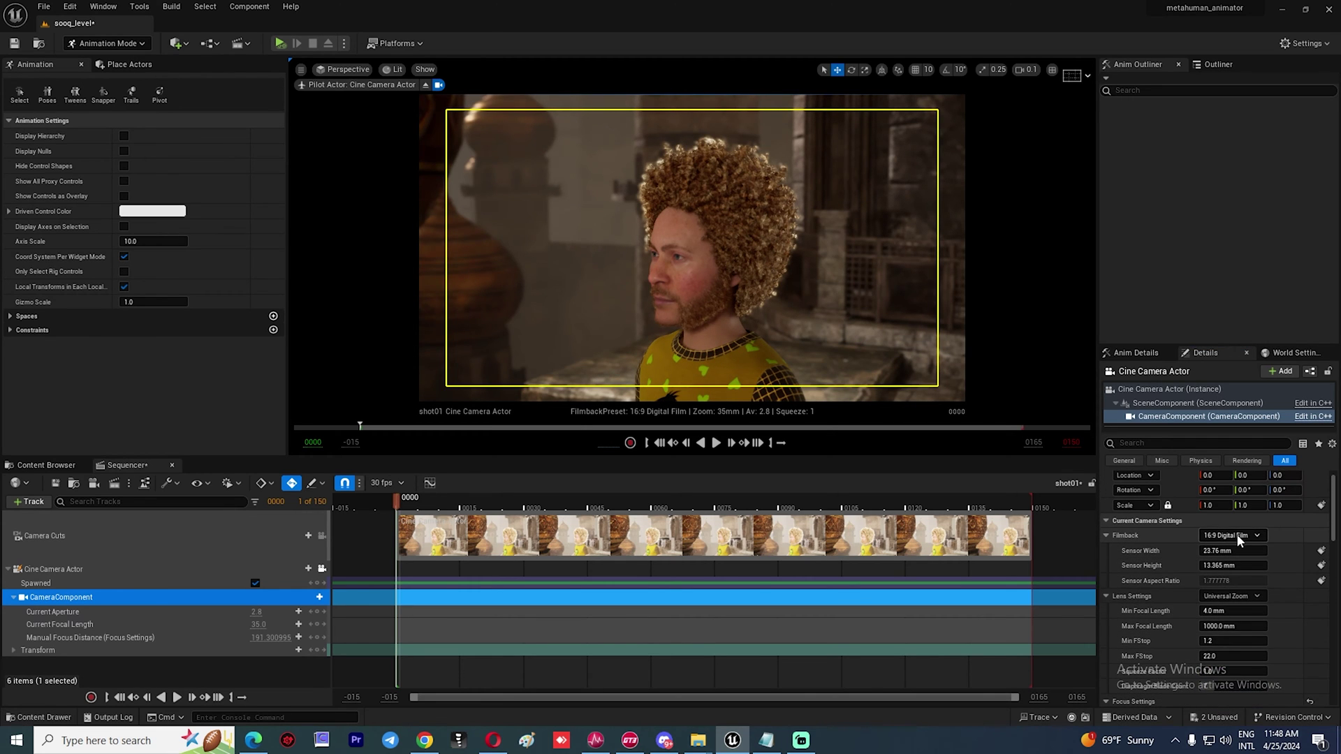
pyautogui.click(1235, 536)
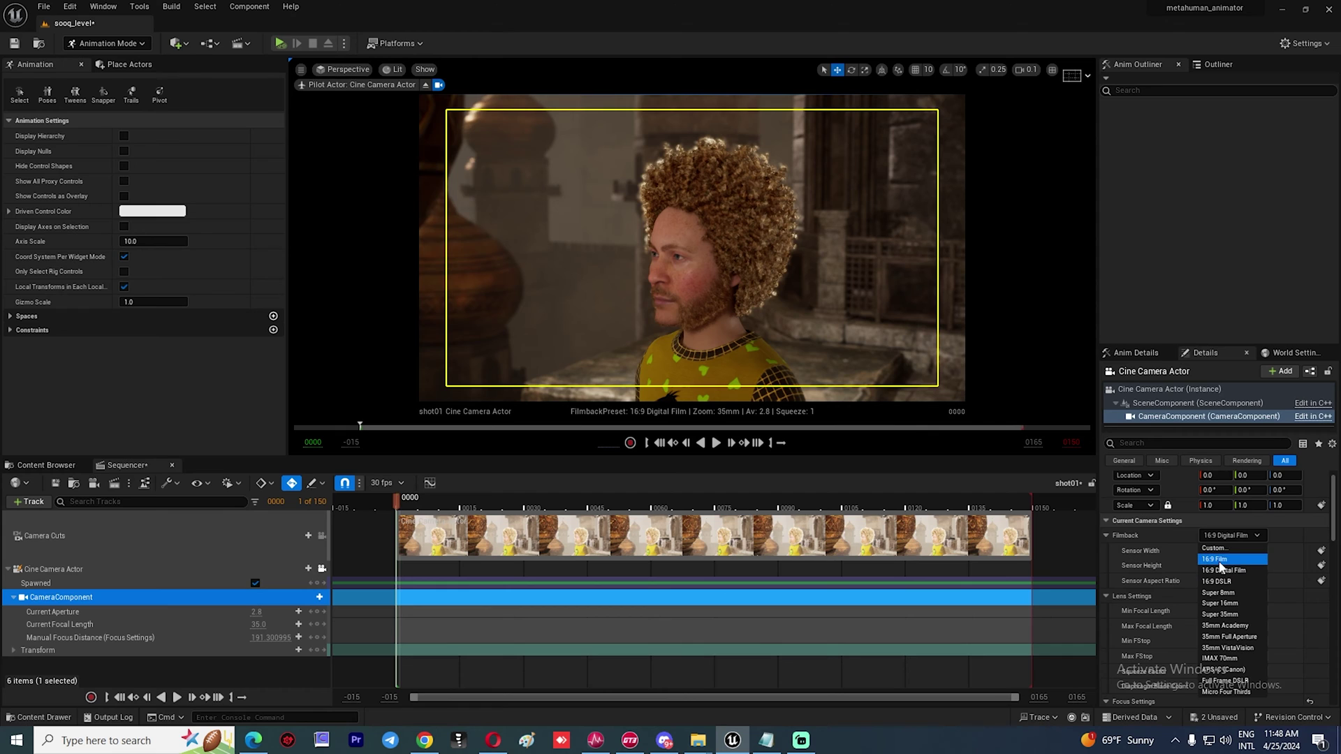
pyautogui.click(1219, 560)
pyautogui.click(1232, 535)
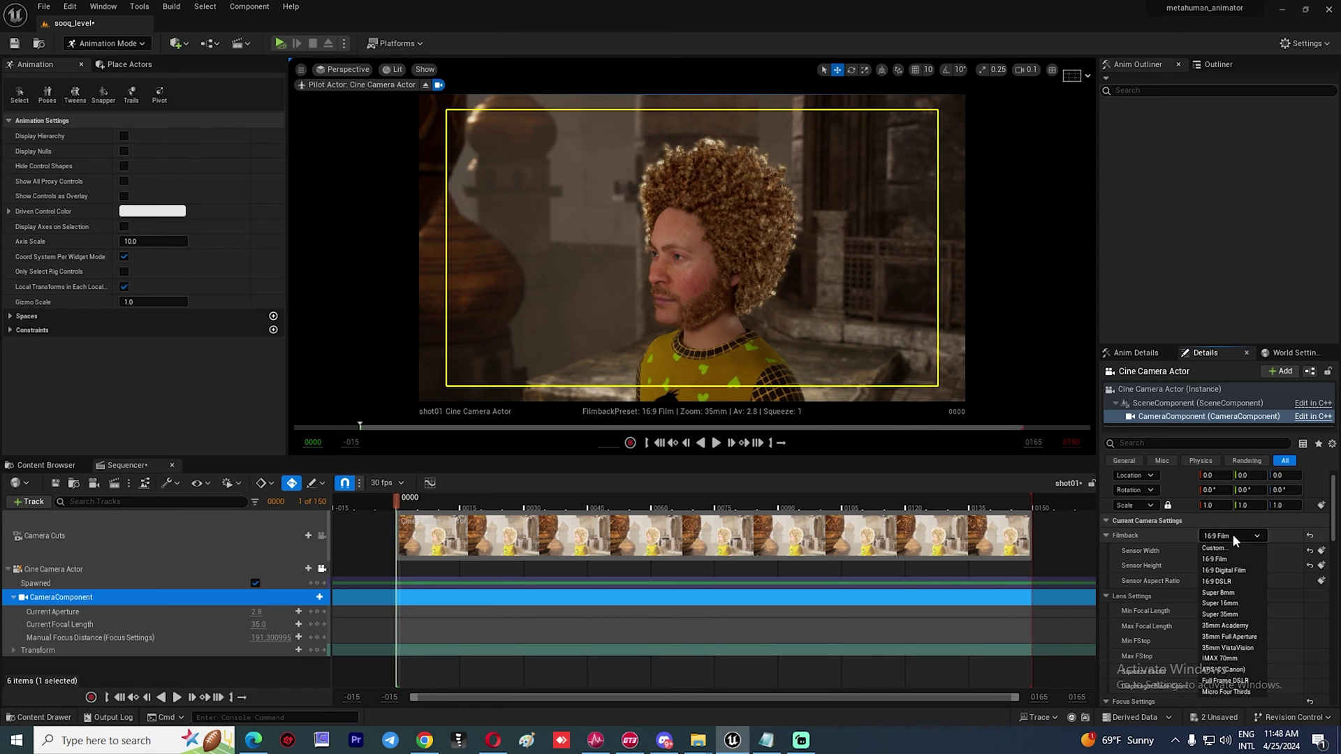
pyautogui.click(1235, 593)
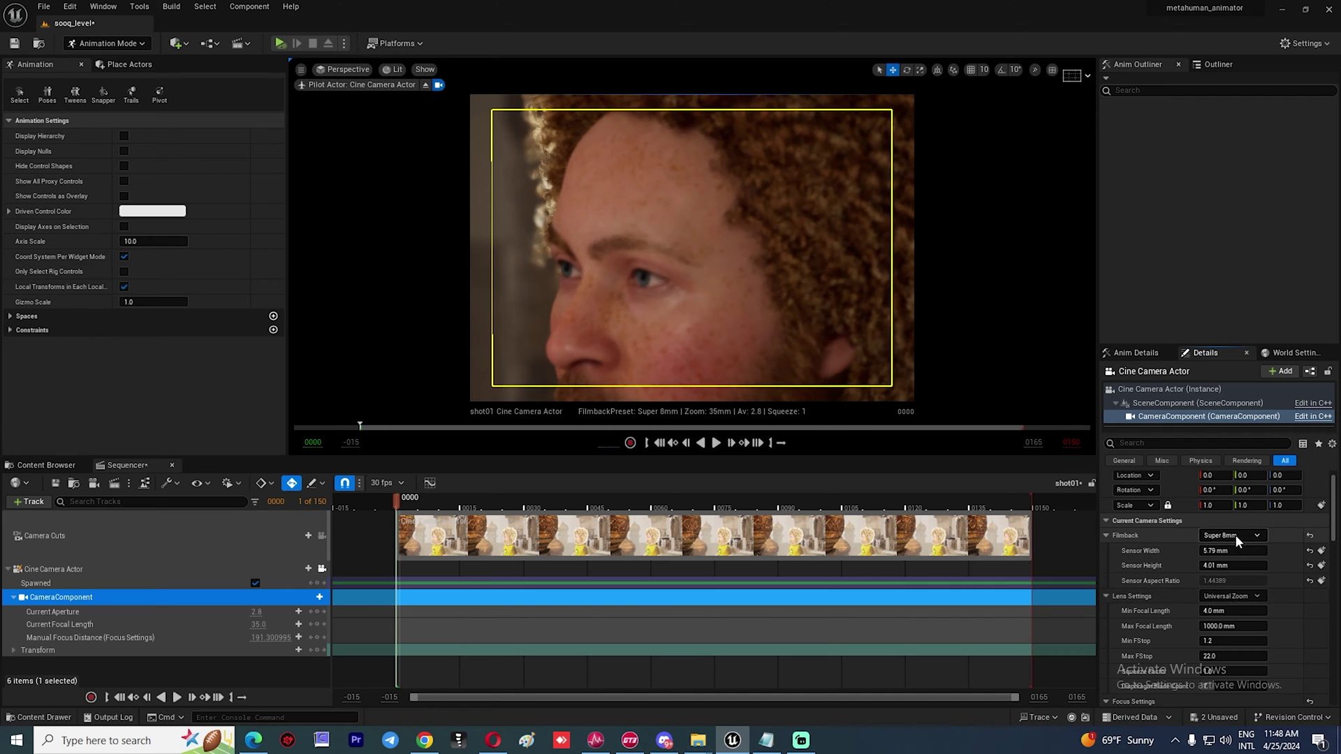
pyautogui.click(1235, 535)
pyautogui.click(1248, 692)
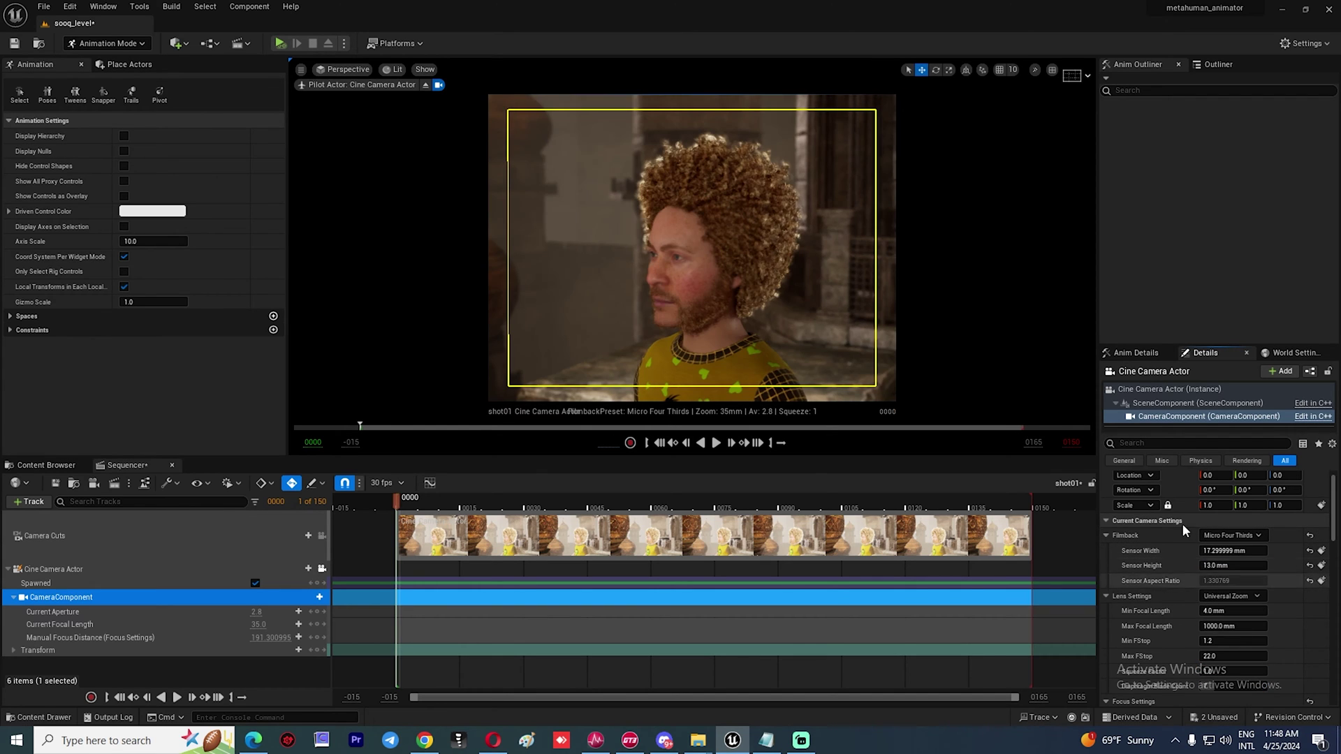
# Set the camera's filmback to 16:9 Film and reduce its sensor height to about 10.44 mm for a wider frame.
pyautogui.click(1222, 537)
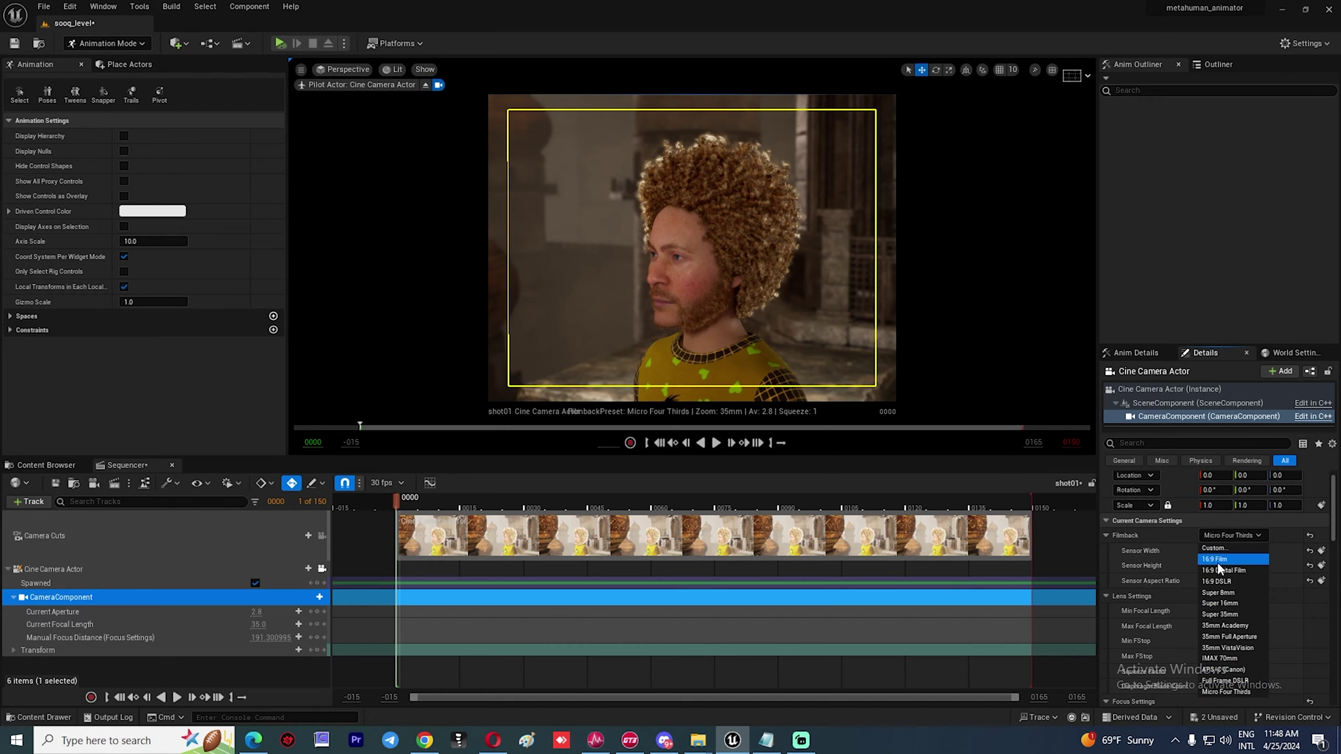
pyautogui.click(1219, 560)
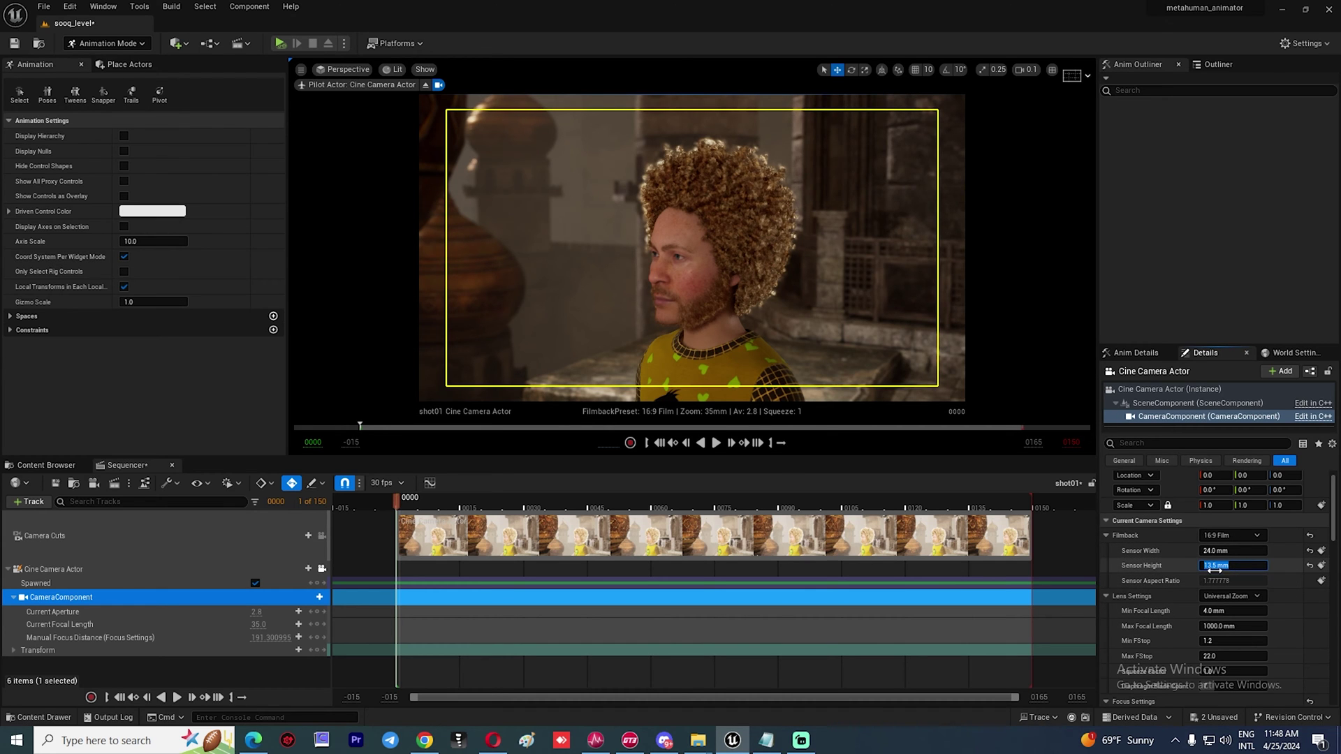
pyautogui.moveTo(1228, 566)
pyautogui.mouseDown()
pyautogui.moveTo(1214, 566)
pyautogui.moveTo(1293, 566)
pyautogui.moveTo(1203, 566)
pyautogui.mouseUp()
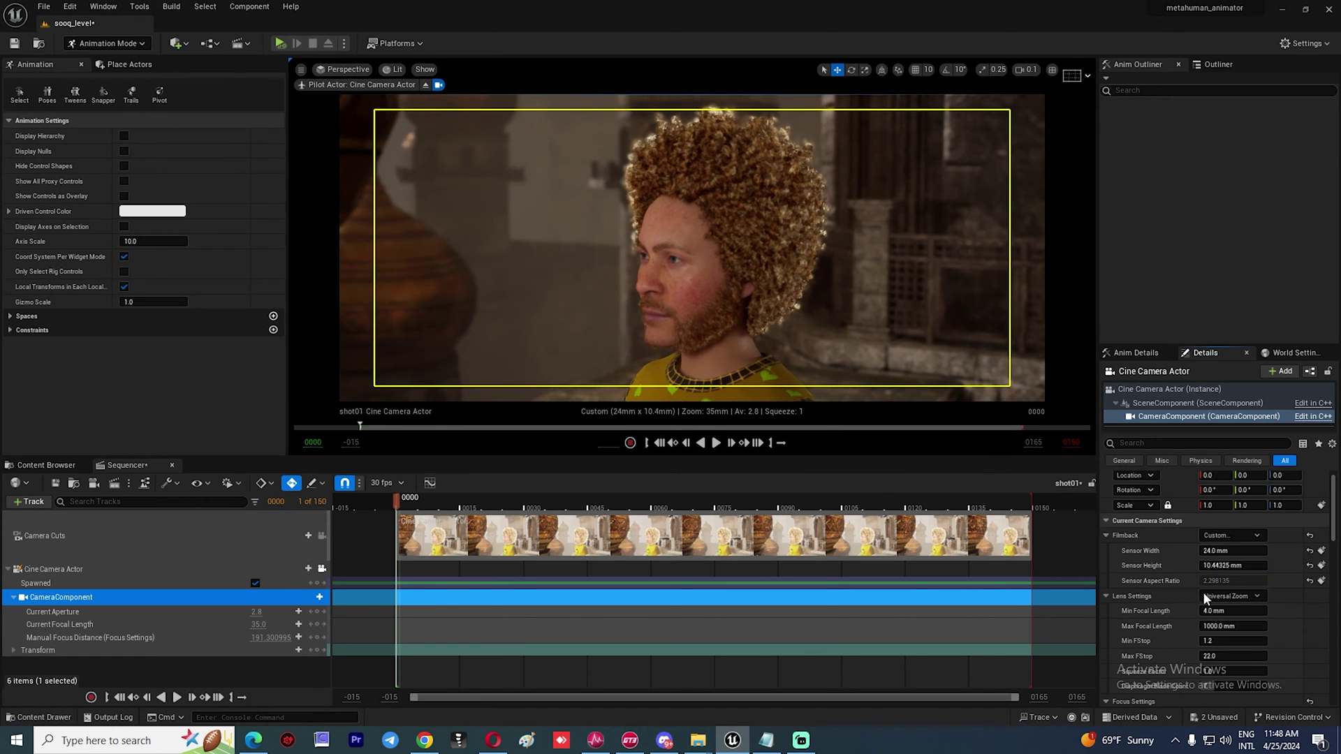
# Set the lens squeeze factor to 1.01 and orbit the camera around the character toward the balustrade background.
pyautogui.scroll(-1, 1194, 604)
pyautogui.scroll(-2, 1188, 615)
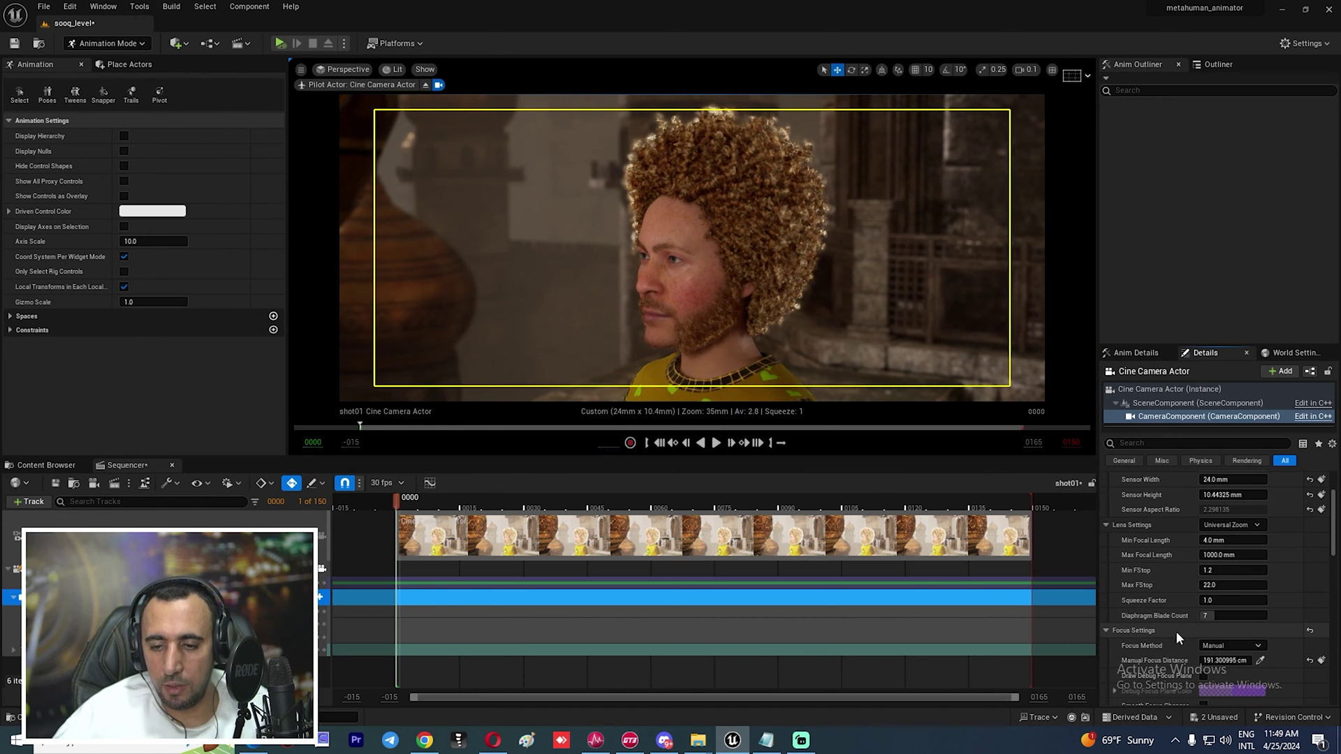
pyautogui.moveTo(1243, 601); pyautogui.dragTo(1243, 601)
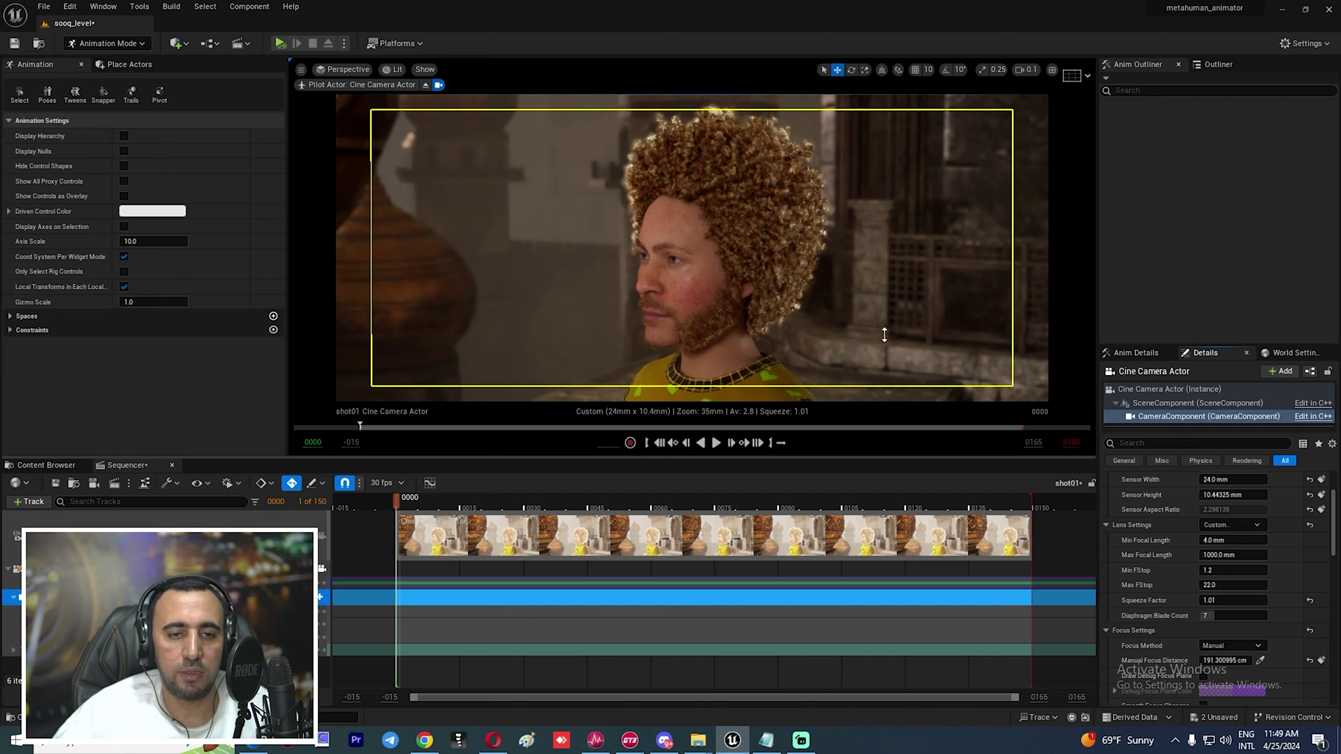
pyautogui.keyDown('alt'); pyautogui.moveTo(627, 285); pyautogui.dragTo(733, 285); pyautogui.keyUp('alt')
pyautogui.moveTo(706, 286); pyautogui.dragTo(636, 287, button='right')
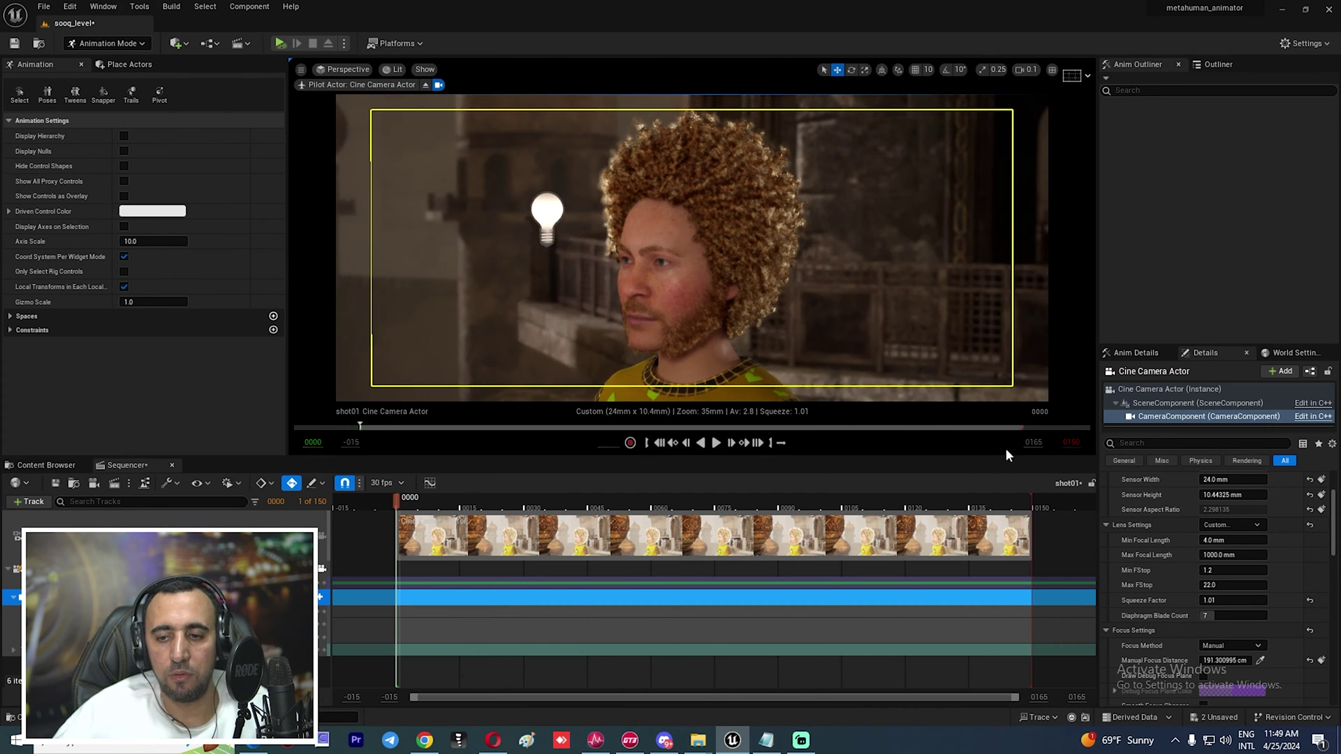
# Shift the focus to the background and back to the character, ending at a manual focus distance of about 204.3 cm.
pyautogui.scroll(-2, 1196, 583)
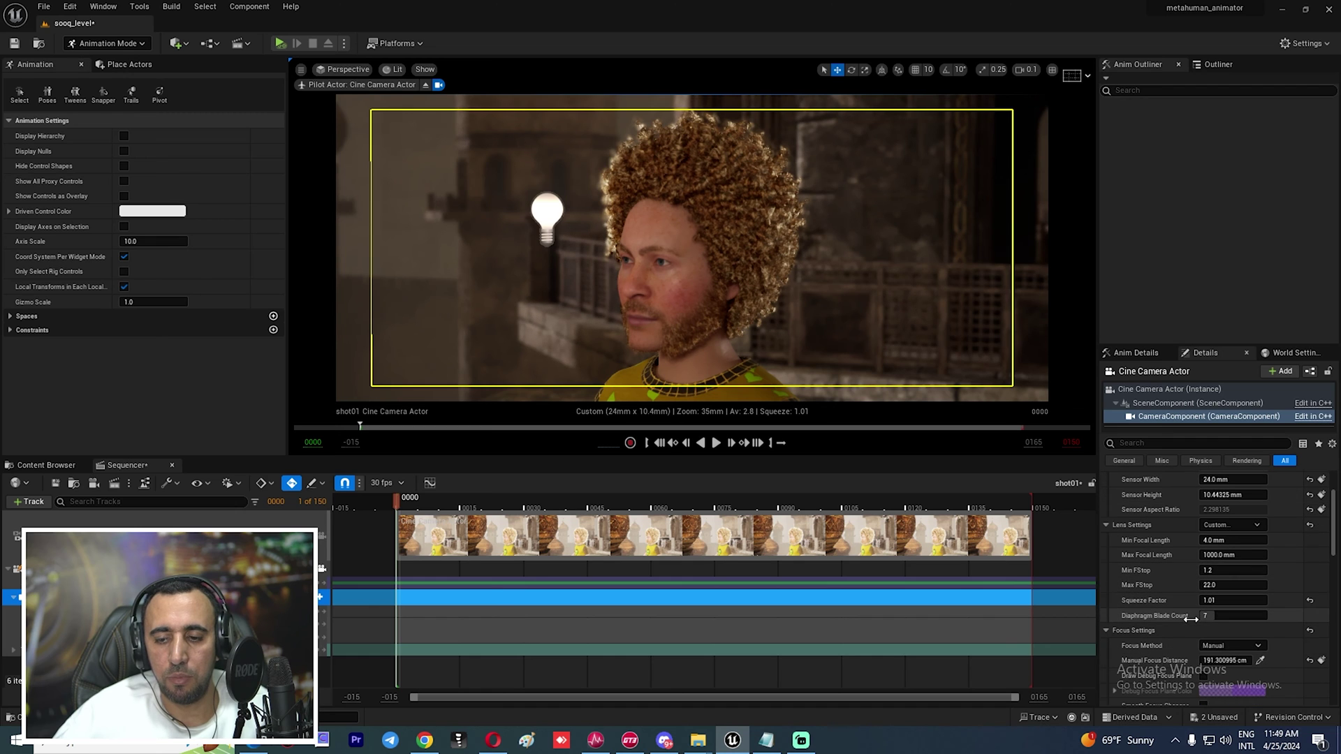
pyautogui.moveTo(1225, 624); pyautogui.dragTo(1188, 624)
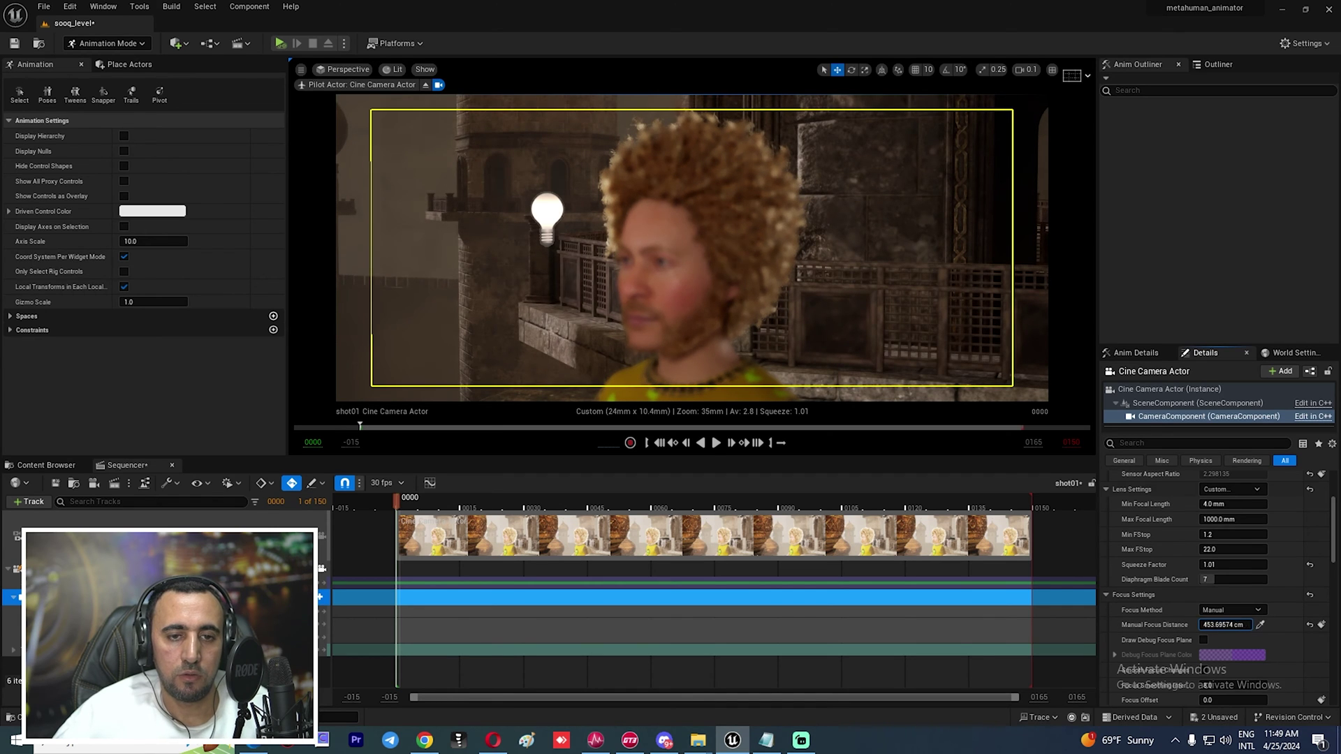
pyautogui.moveTo(1226, 624); pyautogui.dragTo(1187, 624)
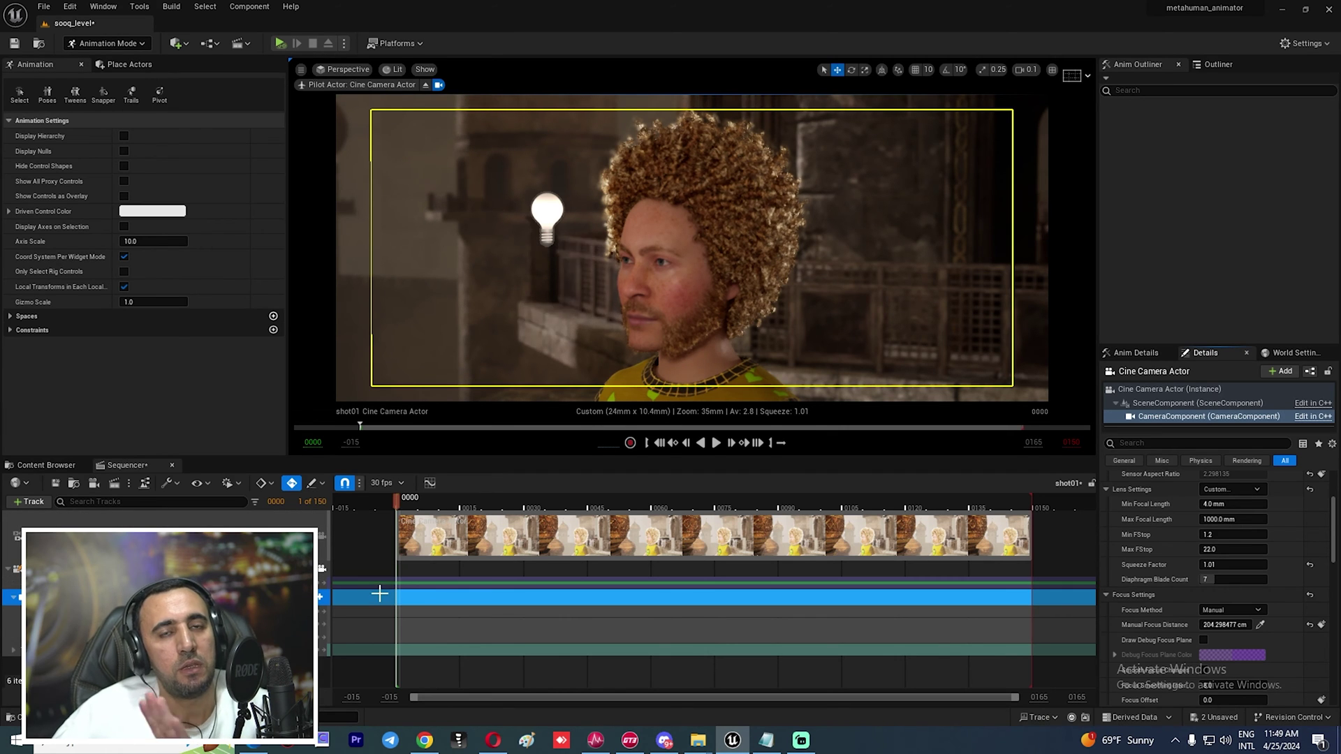
# Collapse and re-expand the Cine Camera Actor track, and move its first Transform key to frame 0.
pyautogui.click(10, 572)
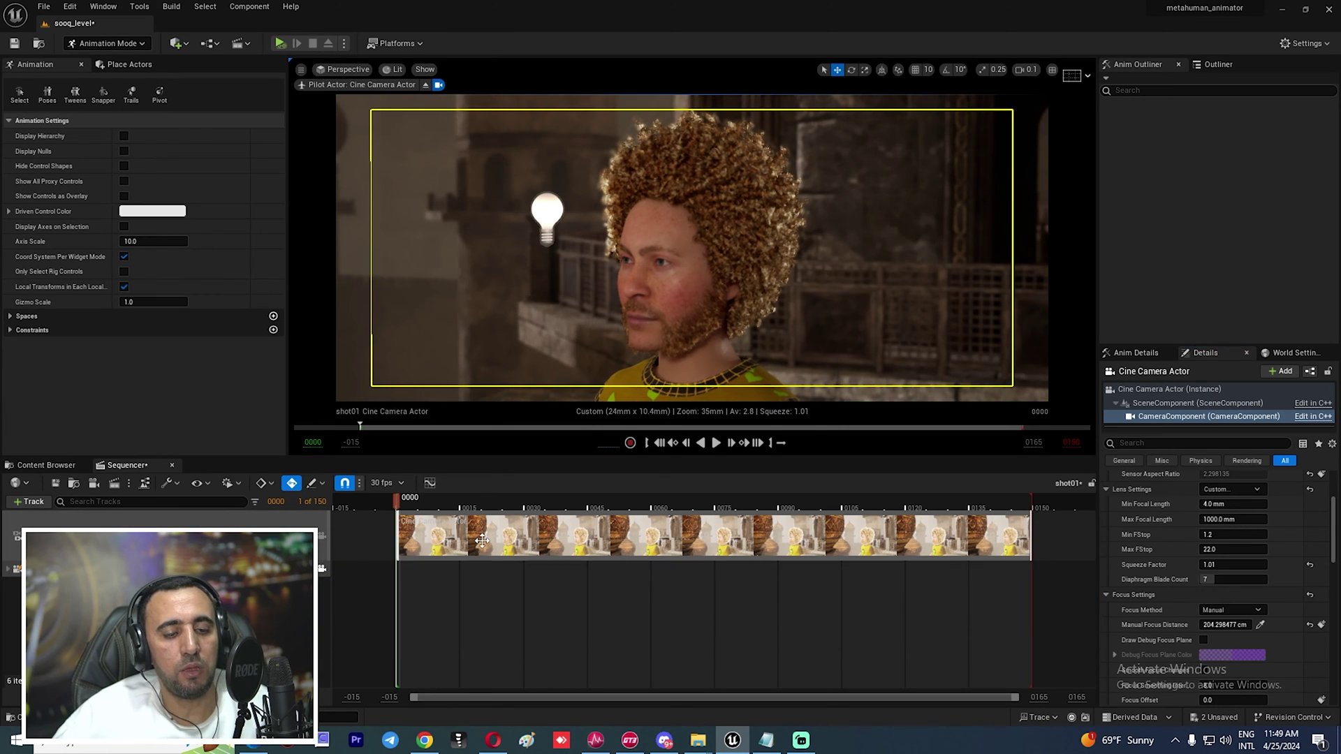
pyautogui.click(8, 573)
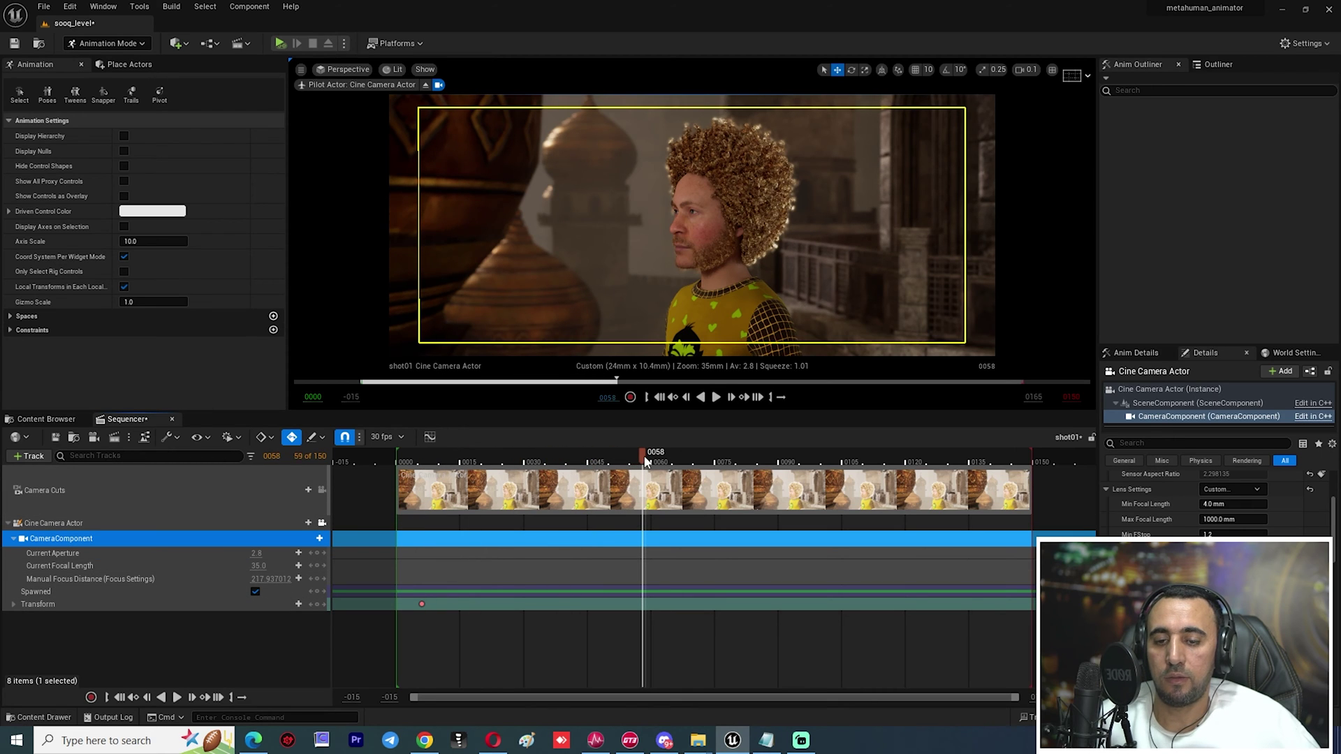
pyautogui.moveTo(420, 605); pyautogui.dragTo(398, 605)
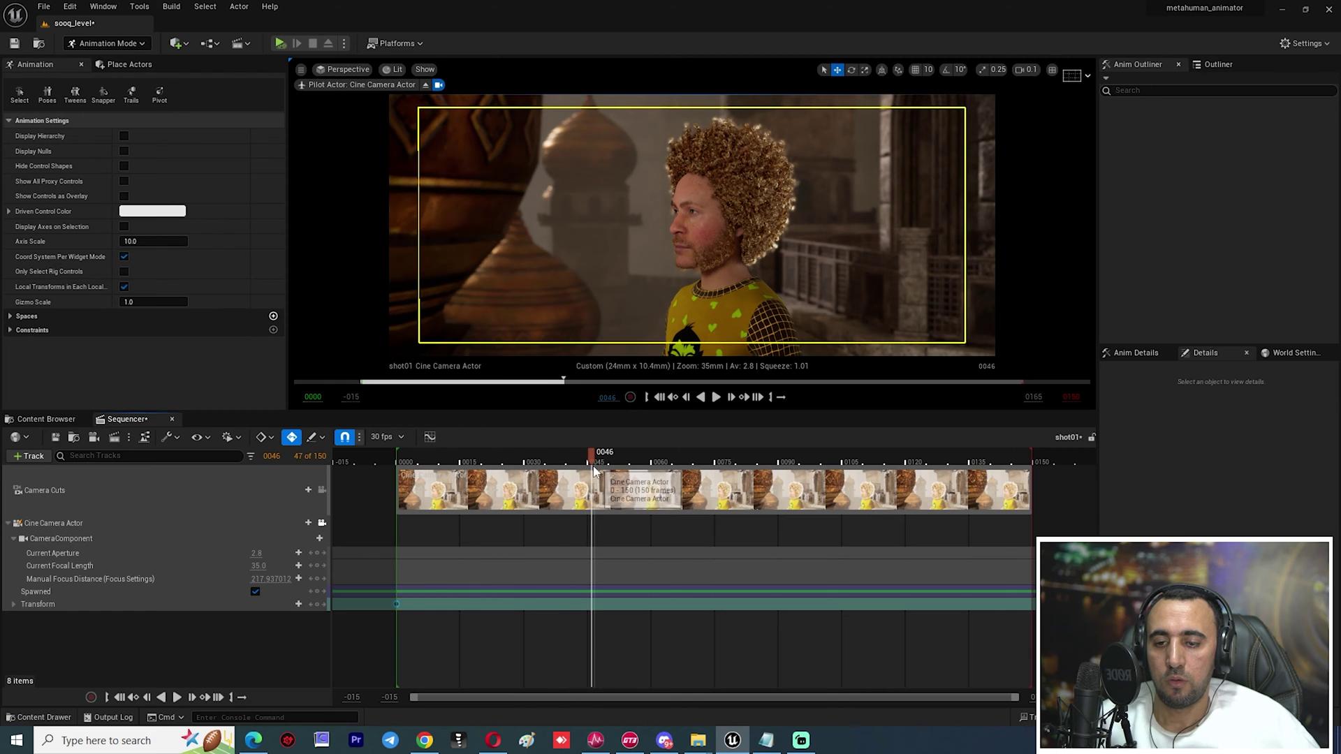
# Orbit the camera toward the character's front at frame 46 as a second Transform key, and play the move from the start.
pyautogui.keyDown('alt'); pyautogui.moveTo(740, 236); pyautogui.dragTo(737, 279); pyautogui.keyUp('alt')
pyautogui.moveTo(515, 461); pyautogui.dragTo(399, 477)
pyautogui.press('space')
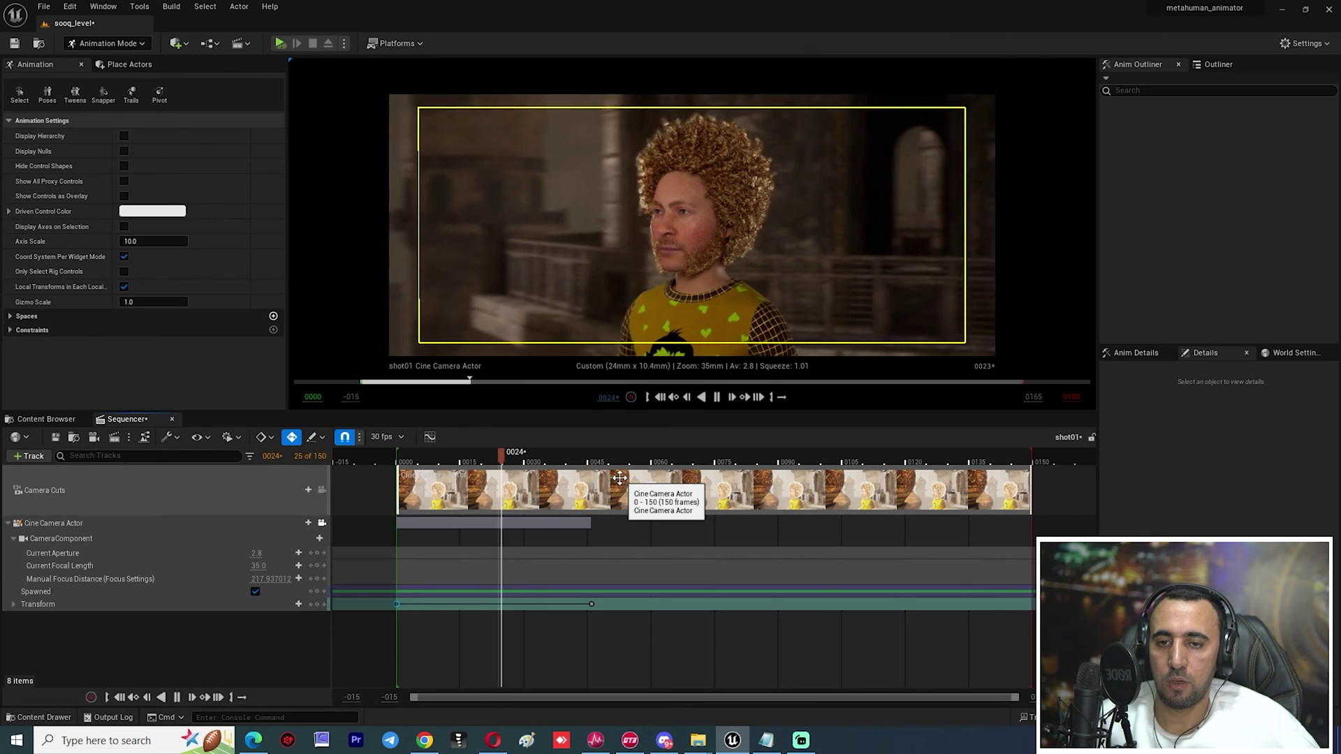
pyautogui.press('space')
pyautogui.moveTo(531, 459); pyautogui.dragTo(456, 459)
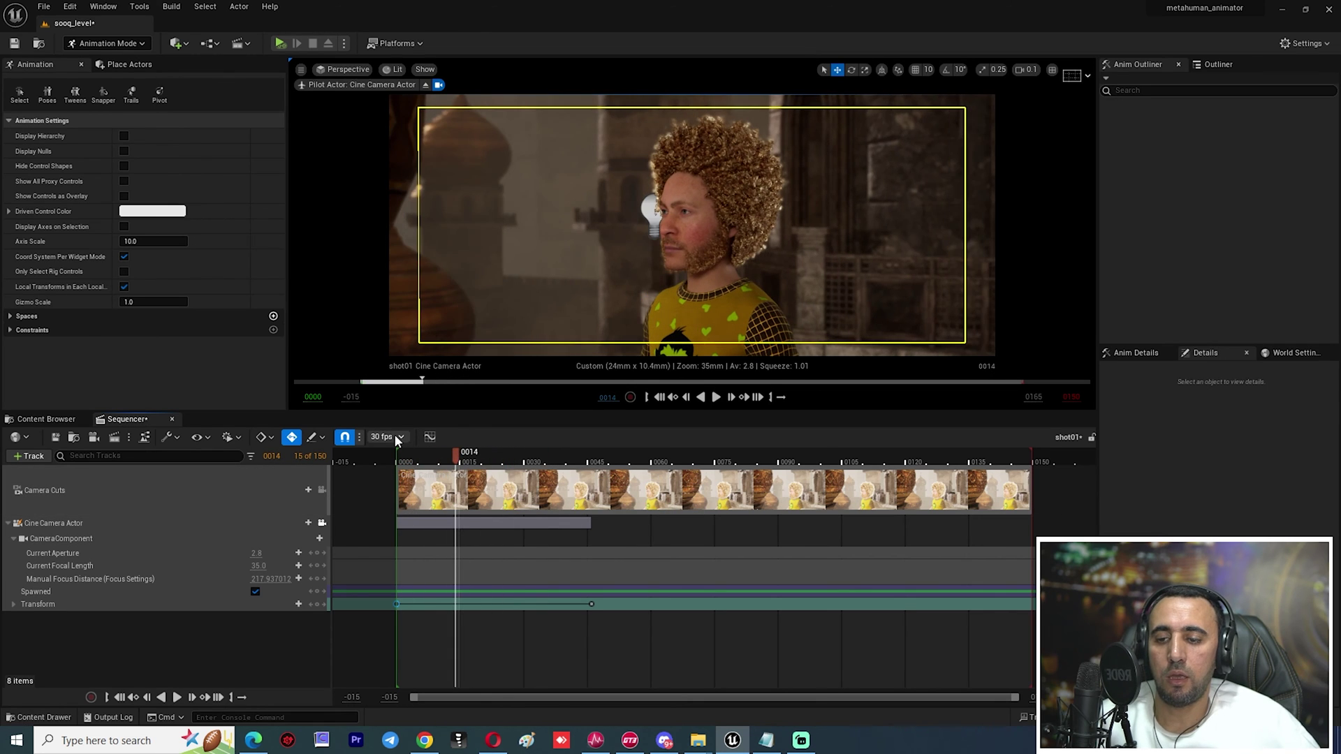
# Change the Sequencer's time display to Seconds.
pyautogui.click(399, 436)
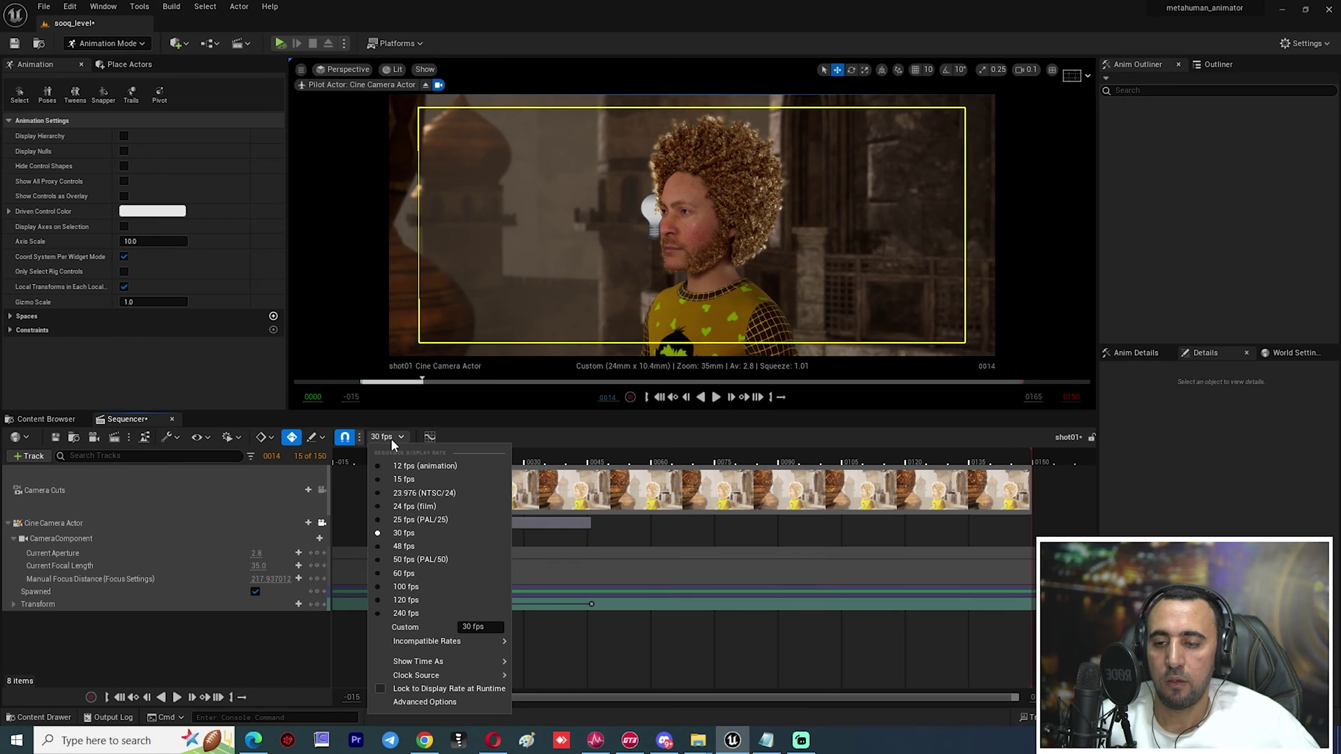
pyautogui.moveTo(481, 674)
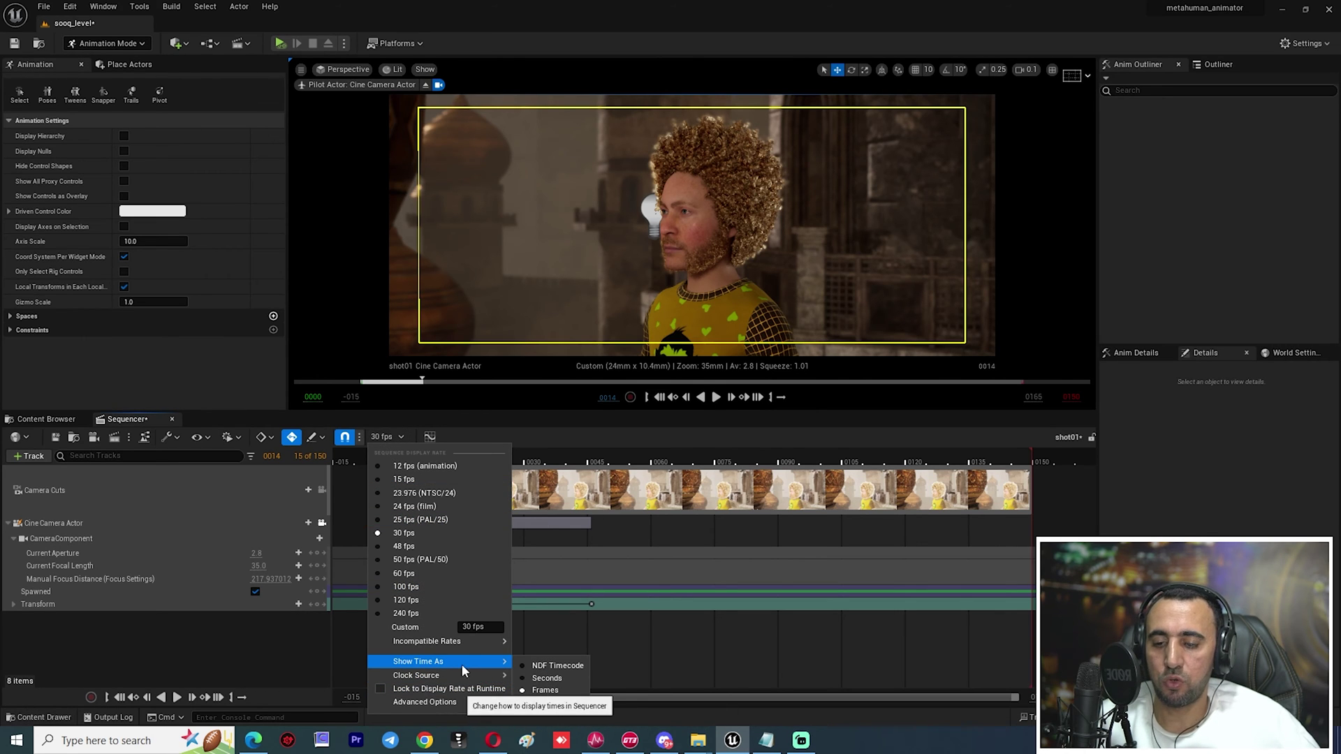
pyautogui.click(547, 678)
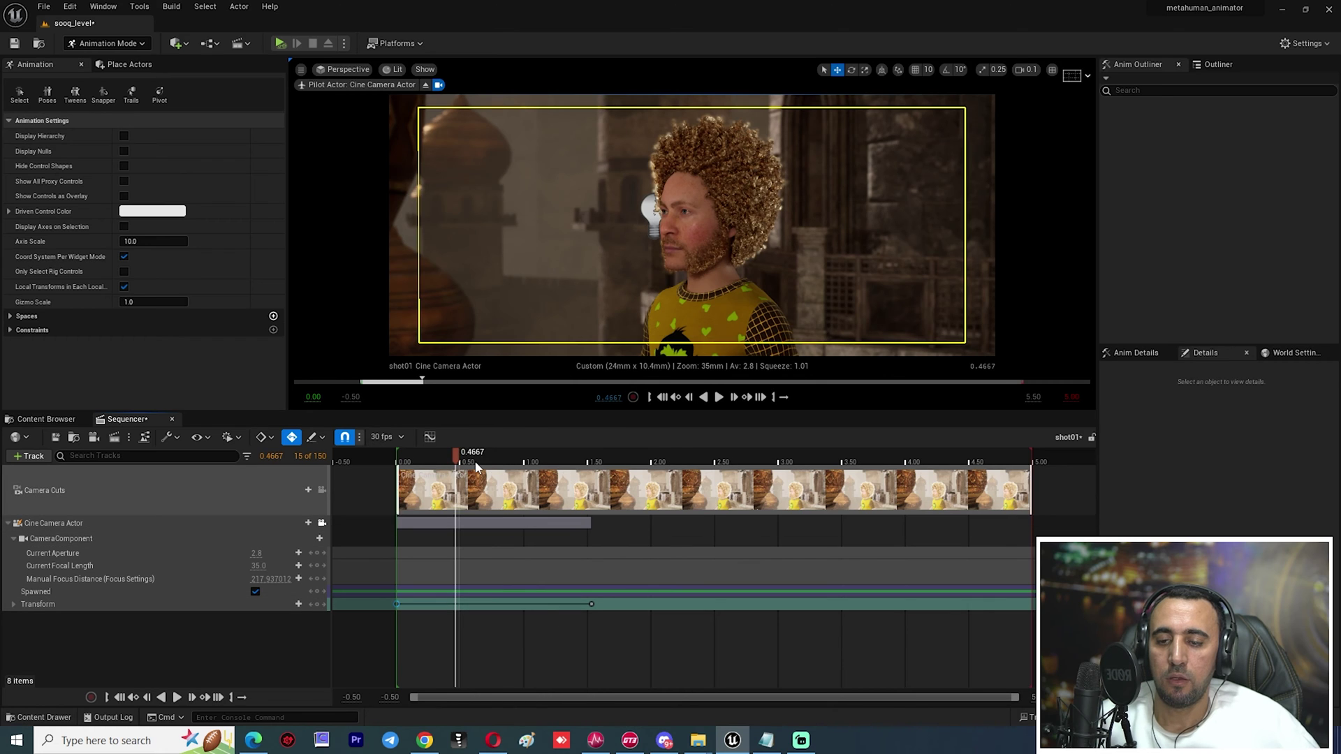
# Move the second Transform key to about 4.03 seconds and play the slower camera move from the start.
pyautogui.click(549, 457)
pyautogui.moveTo(591, 604); pyautogui.dragTo(804, 571)
pyautogui.moveTo(912, 571); pyautogui.dragTo(911, 571)
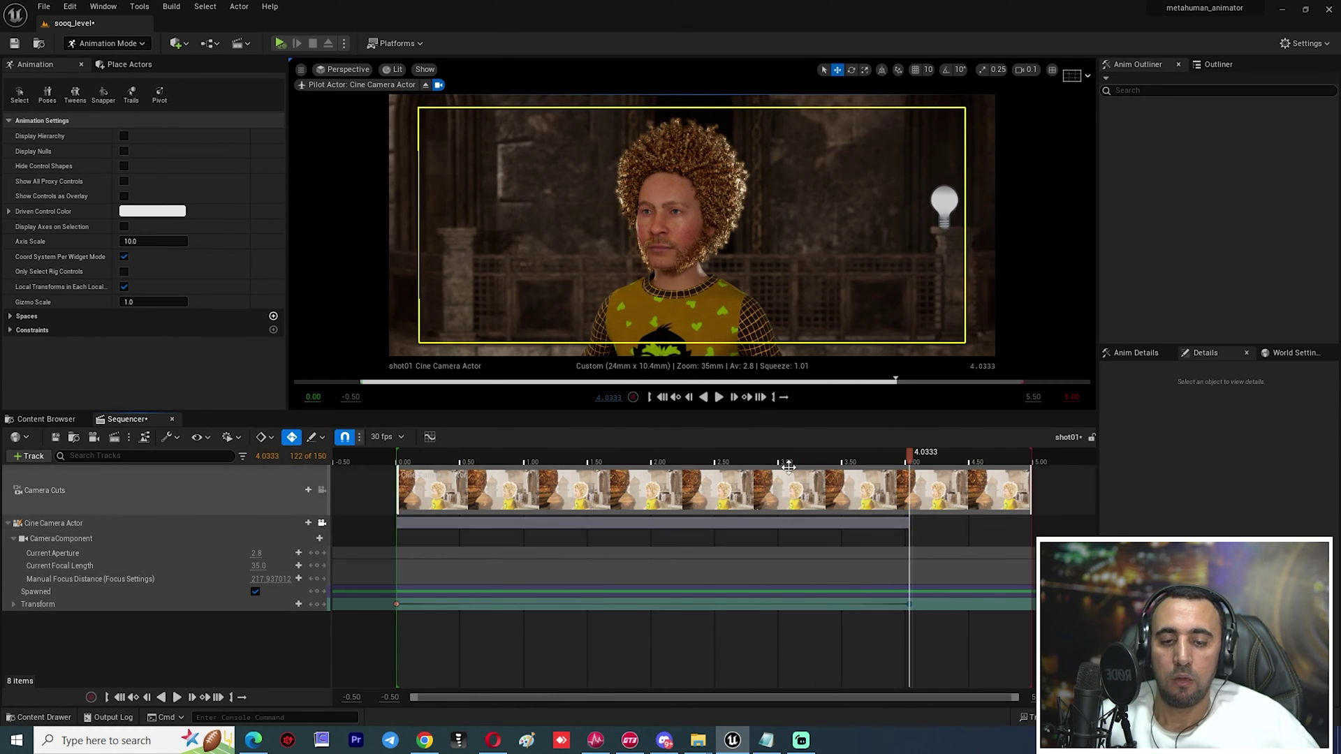
pyautogui.moveTo(782, 460); pyautogui.dragTo(399, 479)
pyautogui.press('space')
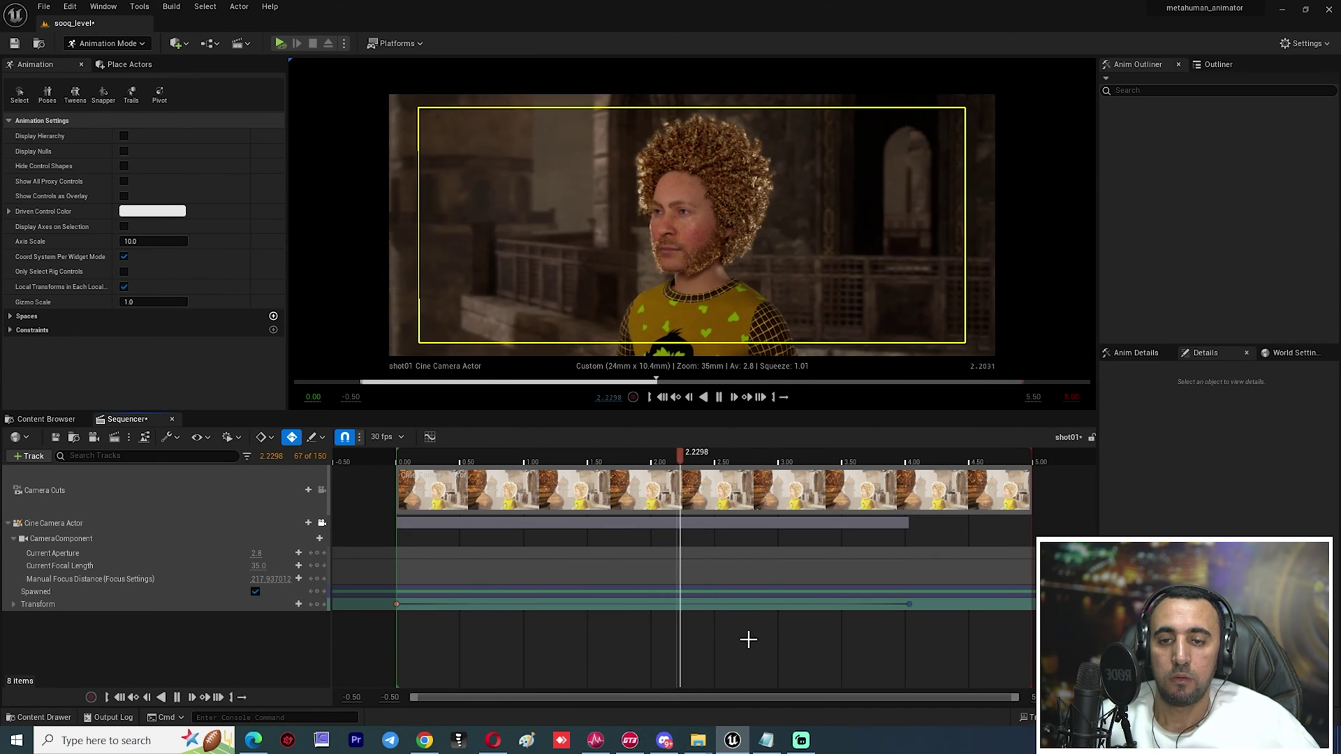
pyautogui.press('space')
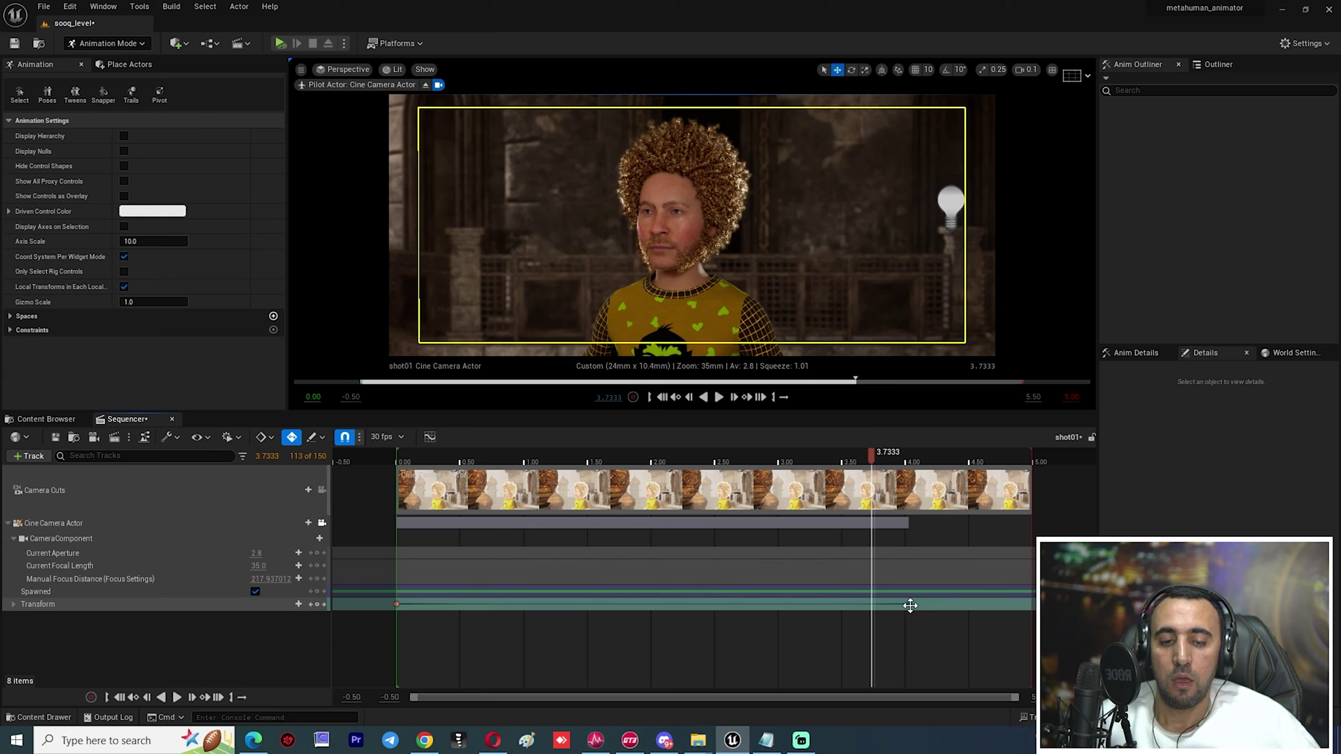
# Move the second Transform key to about 2.47 seconds and align the playhead with it.
pyautogui.moveTo(909, 604); pyautogui.dragTo(712, 608)
pyautogui.click(716, 465)
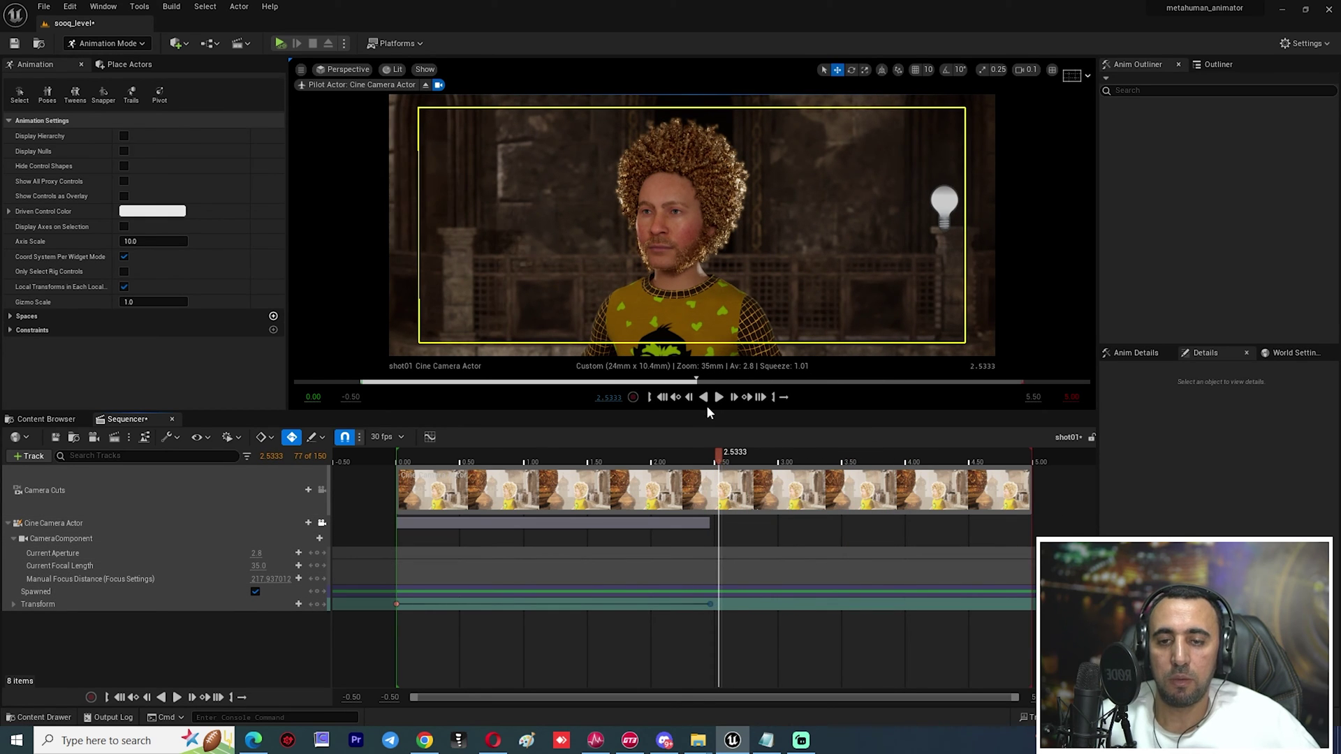
pyautogui.moveTo(716, 450); pyautogui.dragTo(710, 453)
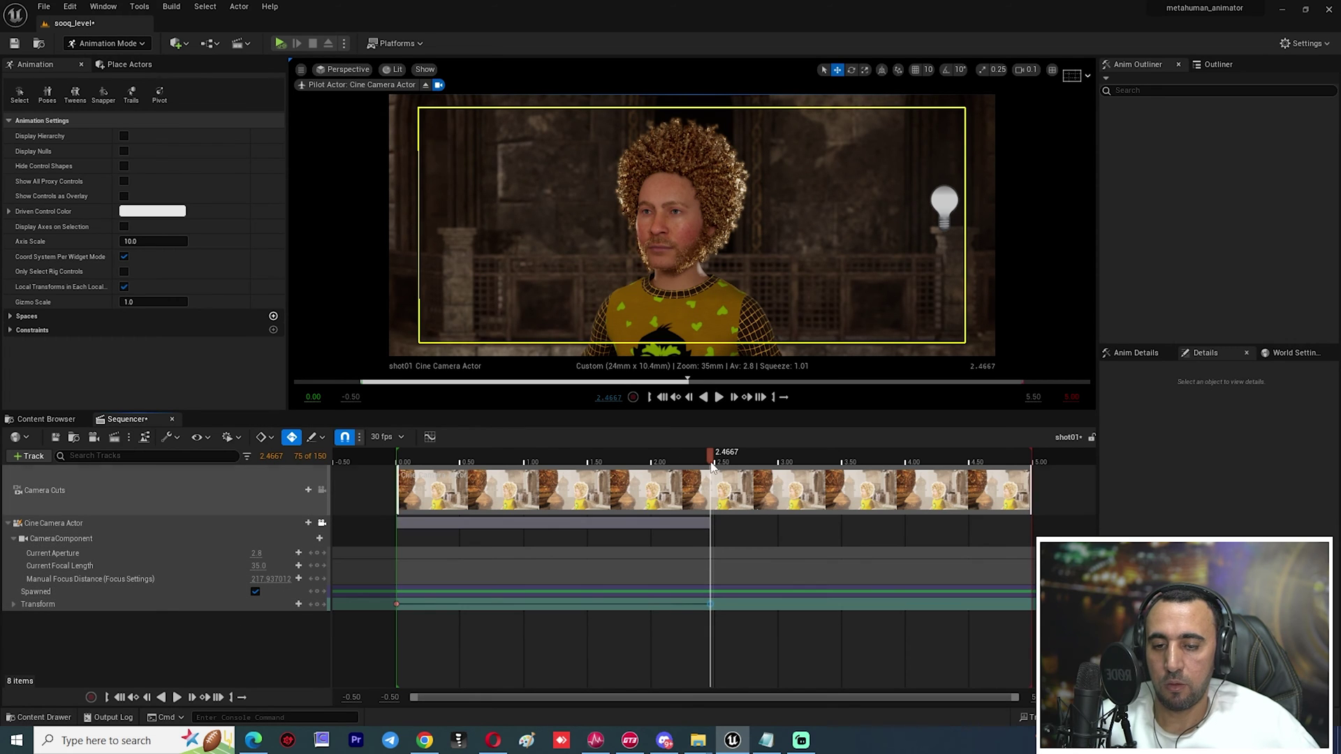
# Add a Transform key at about 2.53 seconds and orbit the camera around to face the character's front.
pyautogui.moveTo(724, 458); pyautogui.dragTo(719, 459)
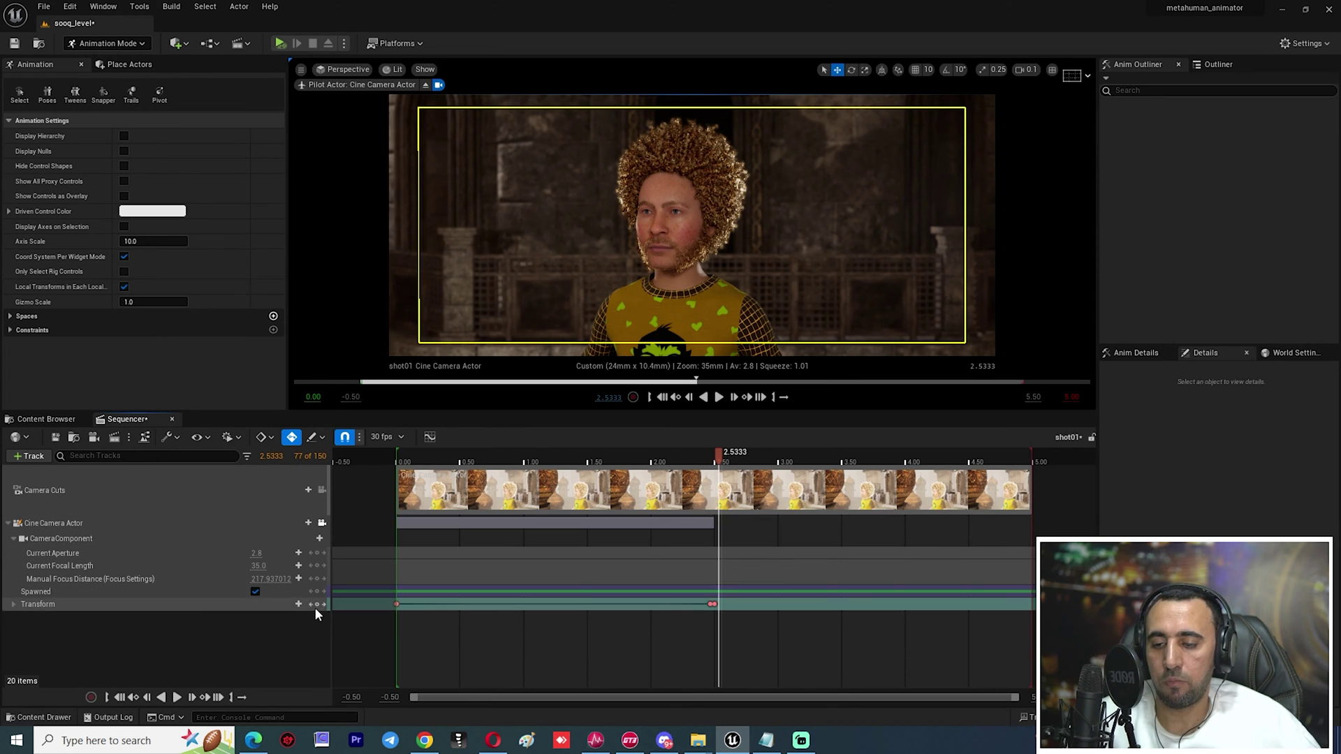
pyautogui.click(316, 605)
pyautogui.keyDown('alt'); pyautogui.moveTo(727, 239); pyautogui.dragTo(762, 372); pyautogui.keyUp('alt')
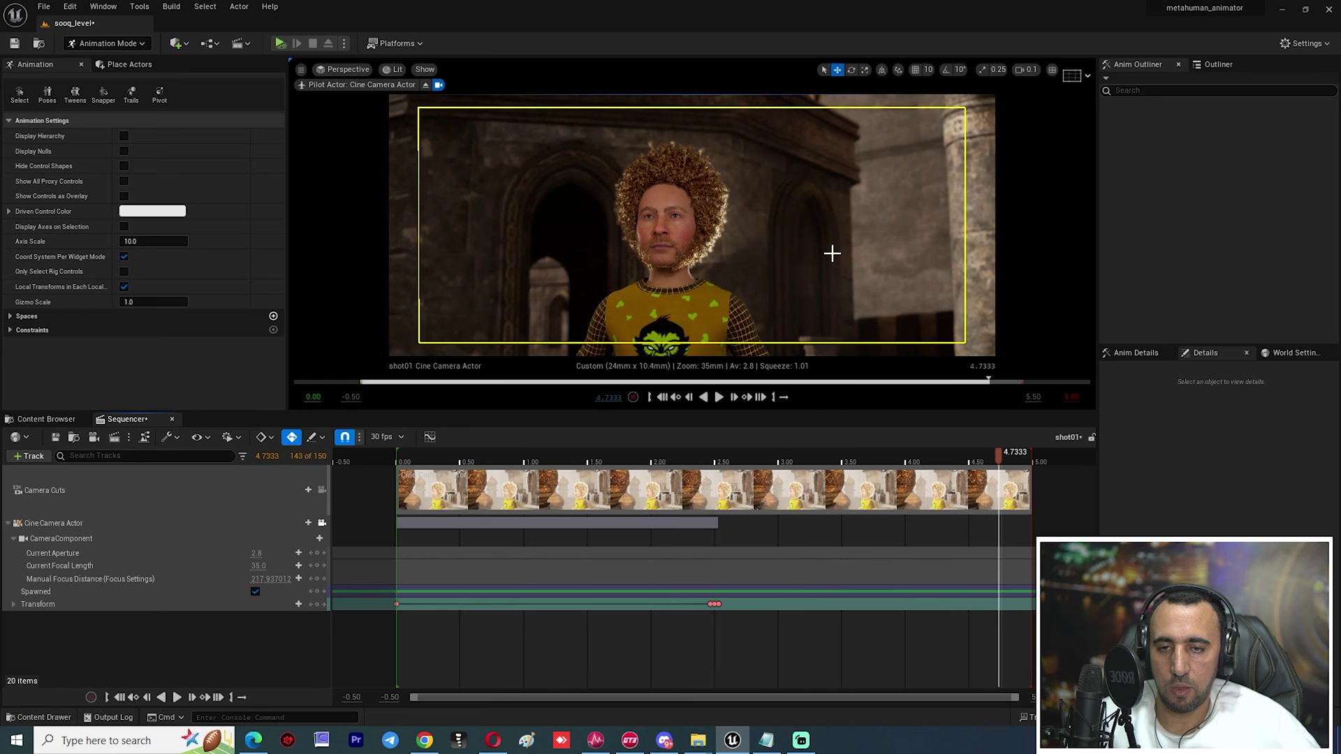
# Orbit the camera to a high angle on the character as a Transform key at about 4.73 seconds, and play the move from the middle keys.
pyautogui.keyDown('alt'); pyautogui.moveTo(832, 253); pyautogui.dragTo(755, 254); pyautogui.keyUp('alt')
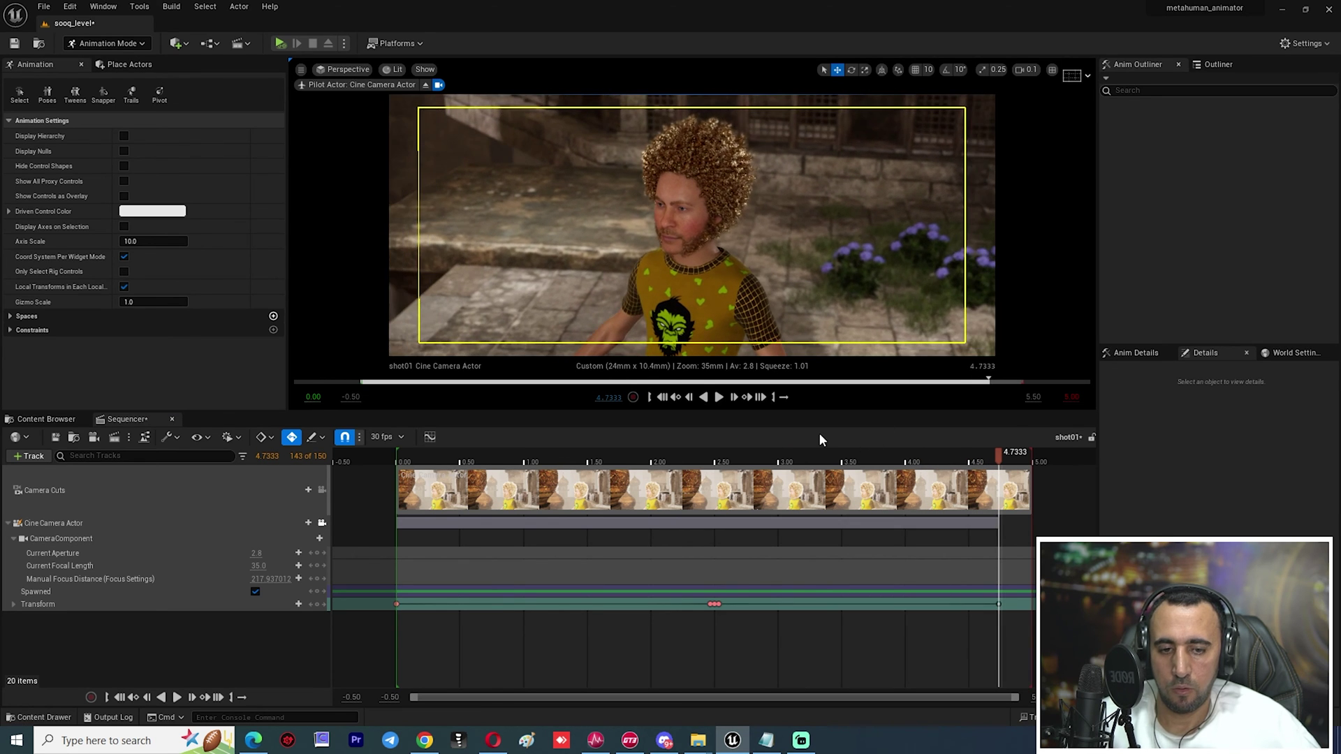
pyautogui.moveTo(781, 462); pyautogui.dragTo(712, 464)
pyautogui.press('space')
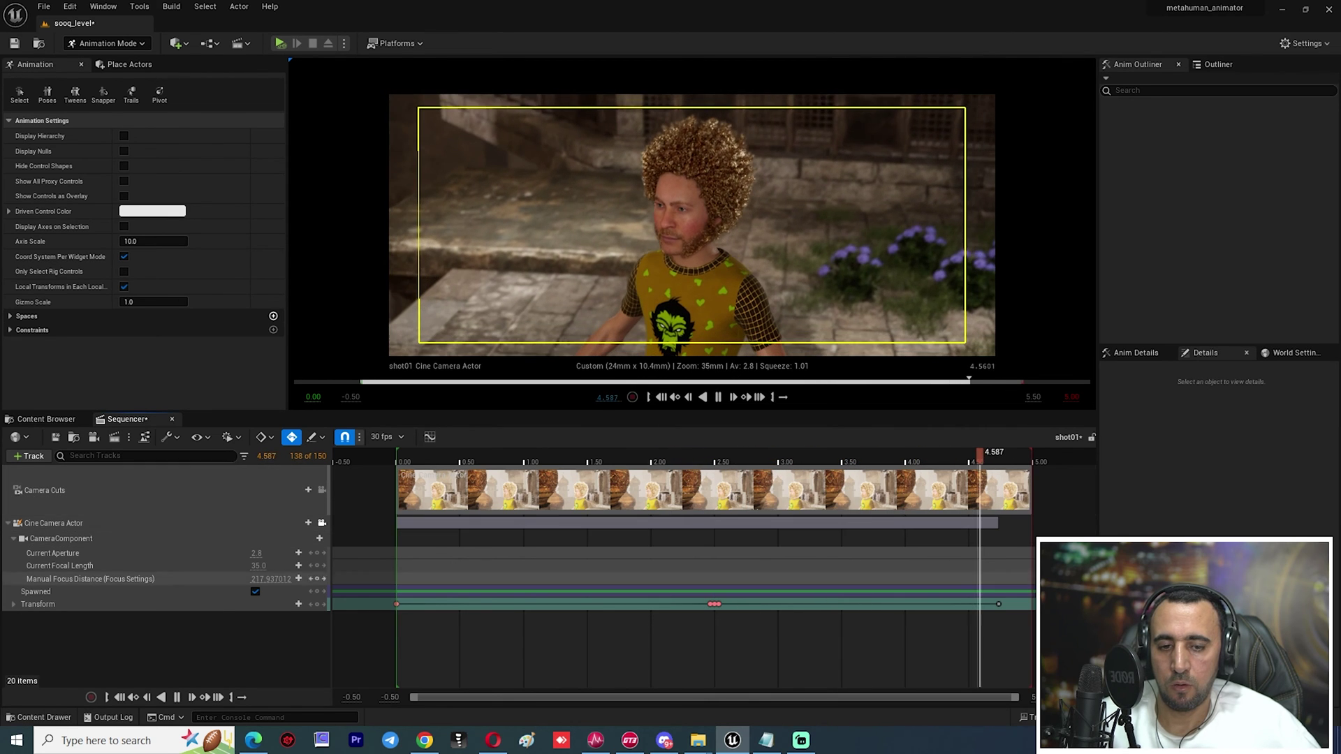
pyautogui.press('space')
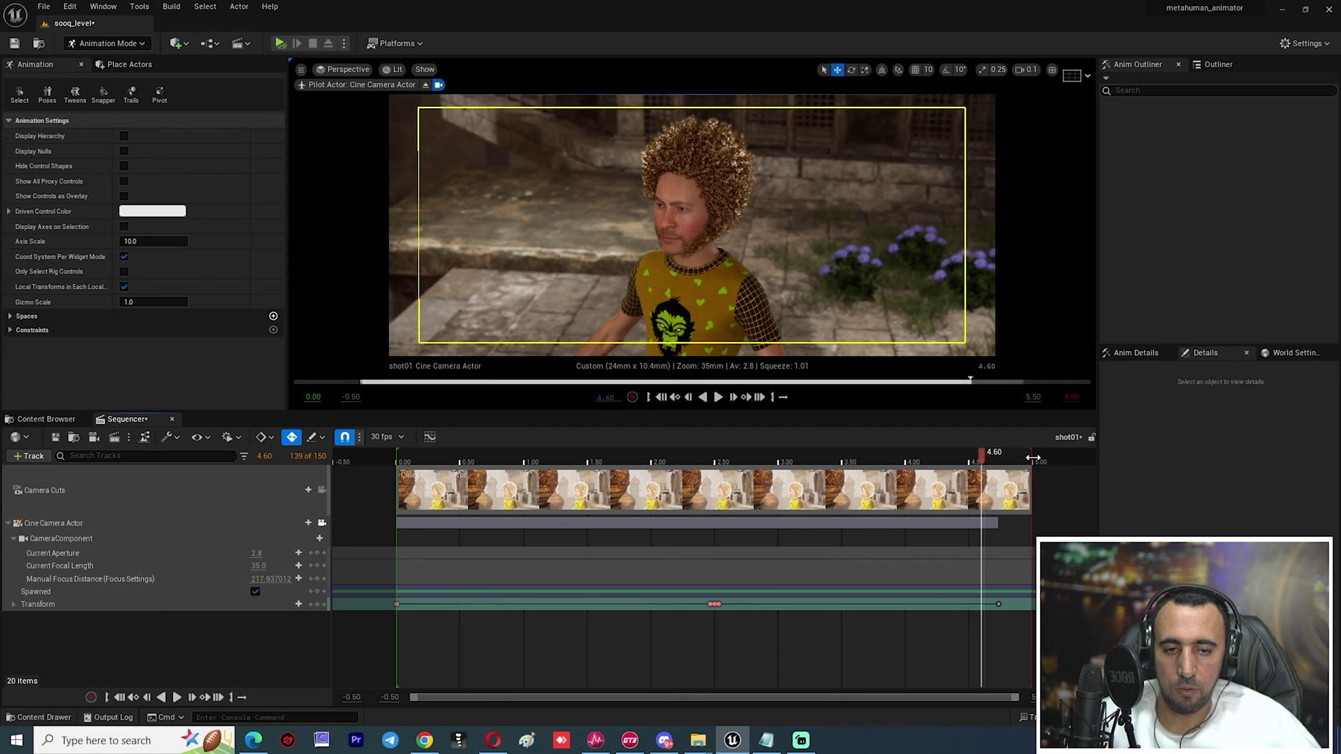
# Extend the sequence's playback end to 6 seconds and stretch the Camera Cuts section slightly past it.
pyautogui.moveTo(1034, 457); pyautogui.dragTo(1161, 458)
pyautogui.keyDown('ctrl'); pyautogui.scroll(-4, 617, 569); pyautogui.keyUp('ctrl')
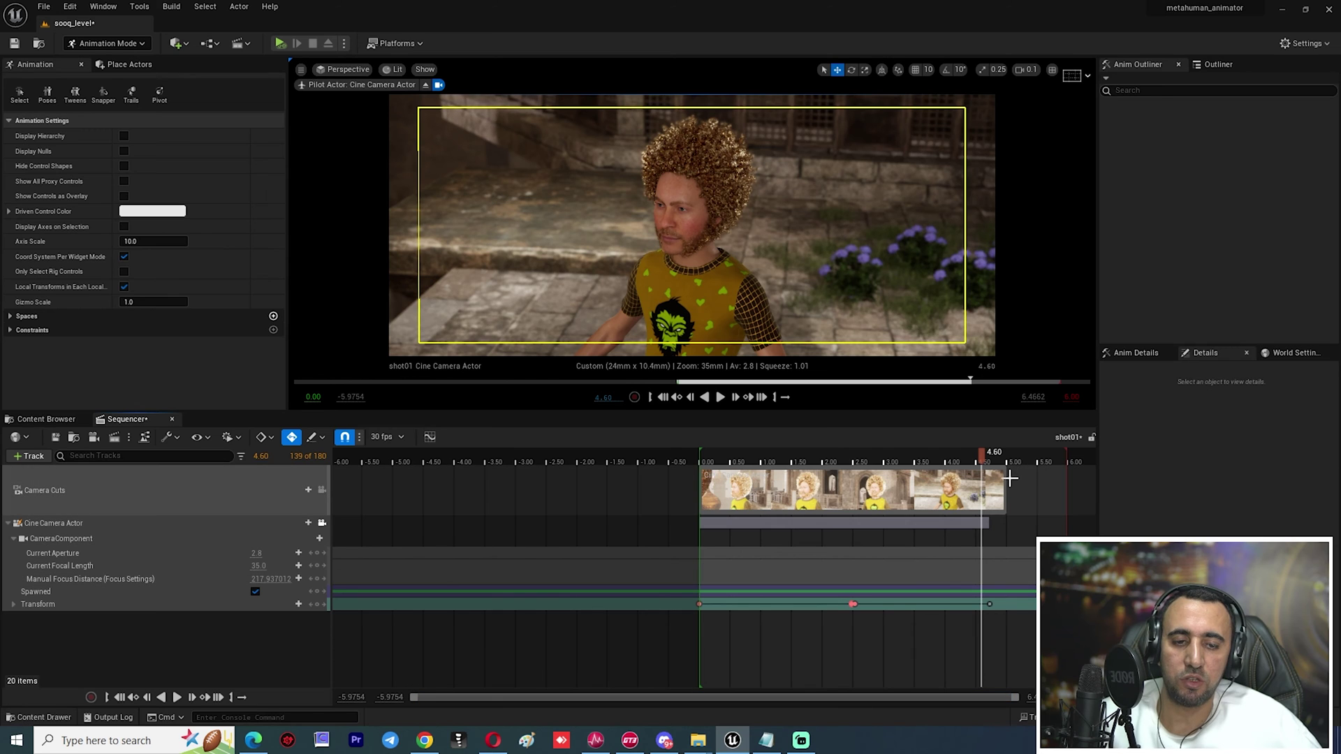
pyautogui.moveTo(1004, 480); pyautogui.dragTo(1088, 481)
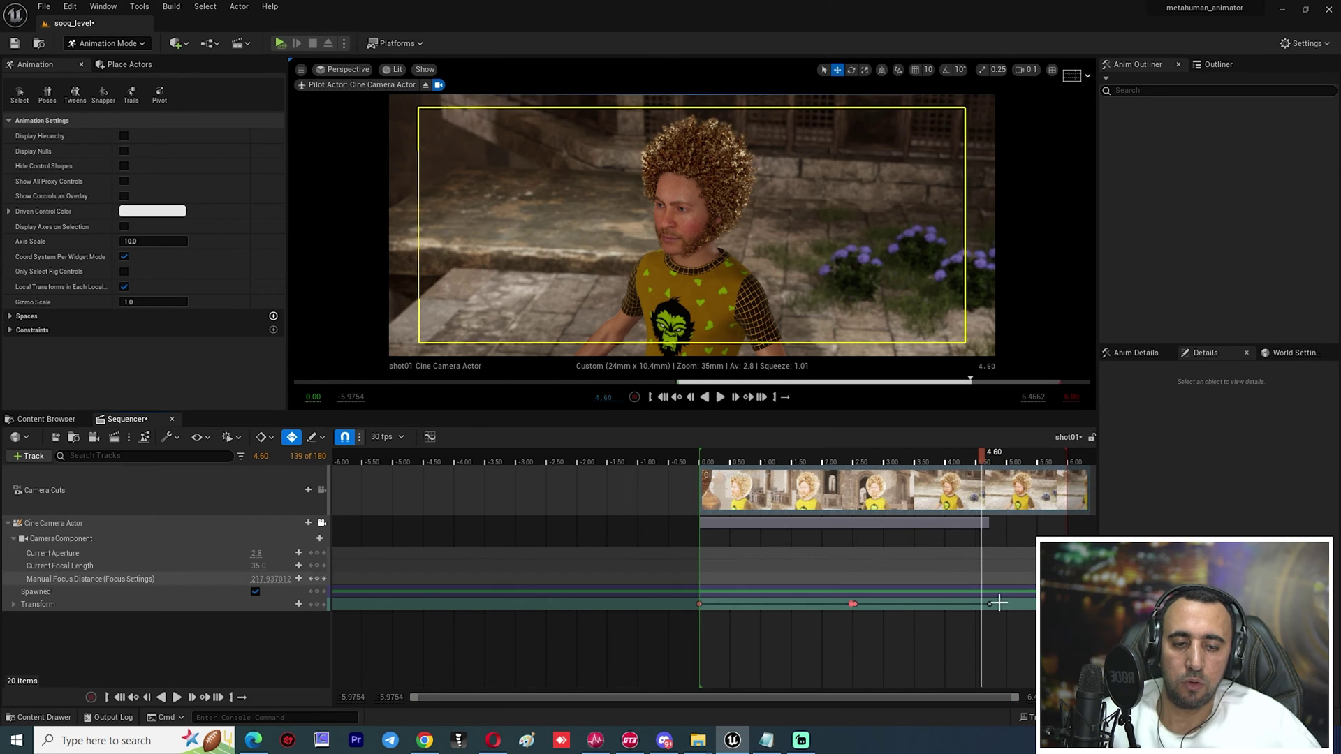
# Move the last Transform key to 6 seconds and the middle keys to about 3.2 seconds, and play the retimed move from near the start.
pyautogui.moveTo(989, 605); pyautogui.dragTo(1055, 606)
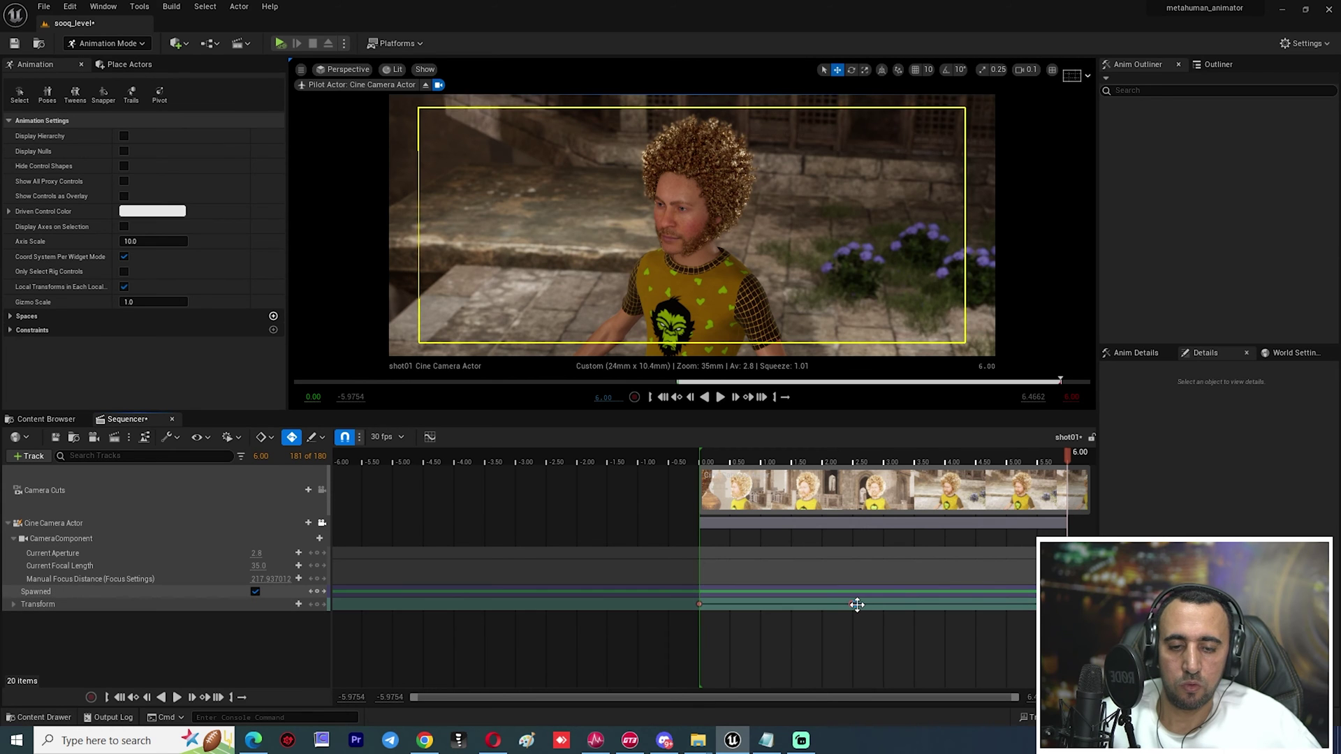
pyautogui.moveTo(855, 604); pyautogui.dragTo(896, 604)
pyautogui.moveTo(766, 461); pyautogui.dragTo(705, 461)
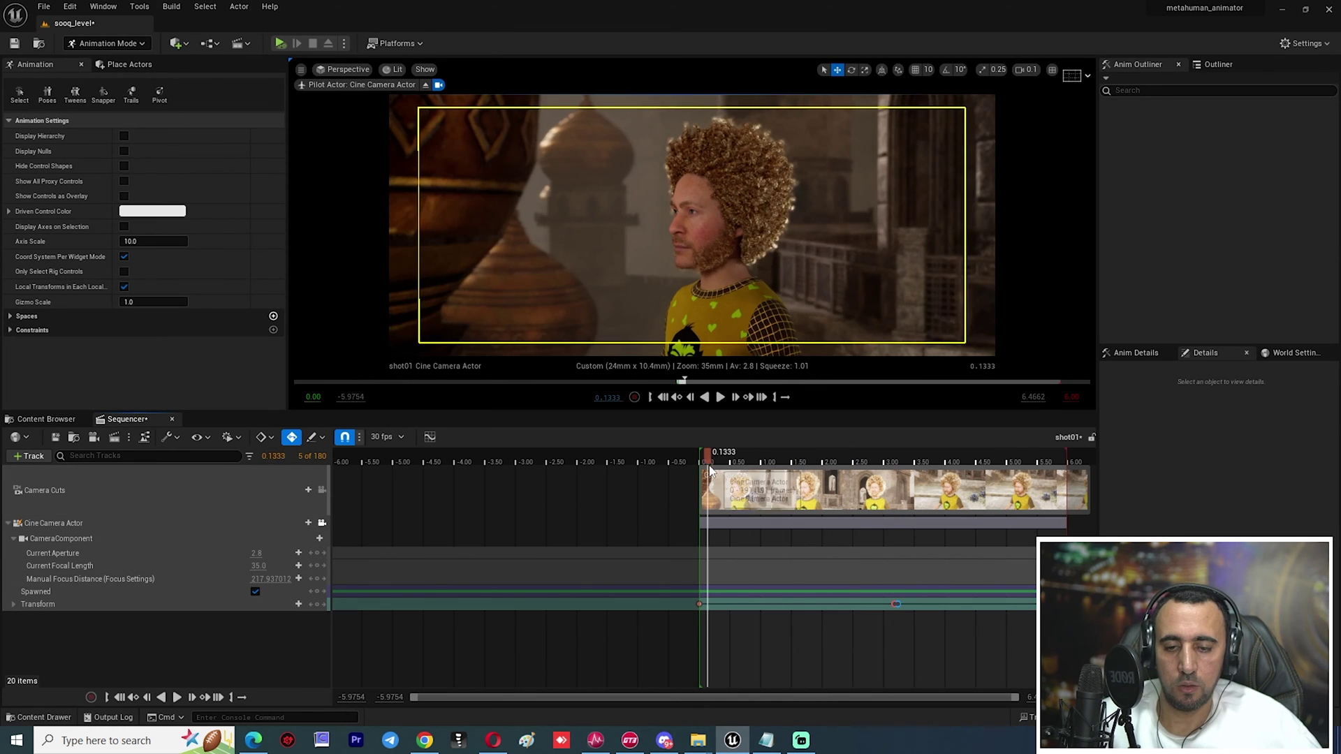
pyautogui.press('space')
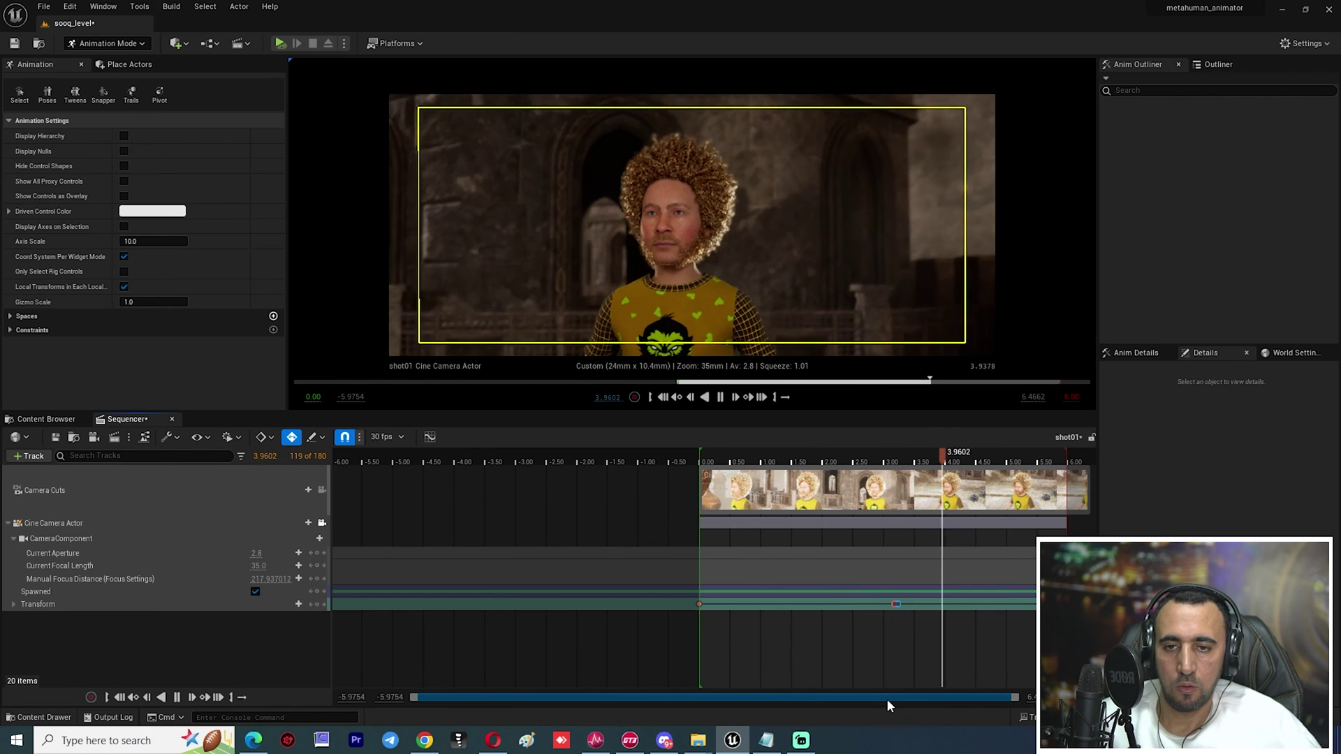
pyautogui.press('space')
# Move the last of the clustered middle Transform keys onto 3.20 seconds, and play the camera move from 2.20 seconds.
pyautogui.keyDown('ctrl'); pyautogui.scroll(1, 929, 624); pyautogui.keyUp('ctrl')
pyautogui.keyDown('ctrl'); pyautogui.scroll(8, 929, 624); pyautogui.keyUp('ctrl')
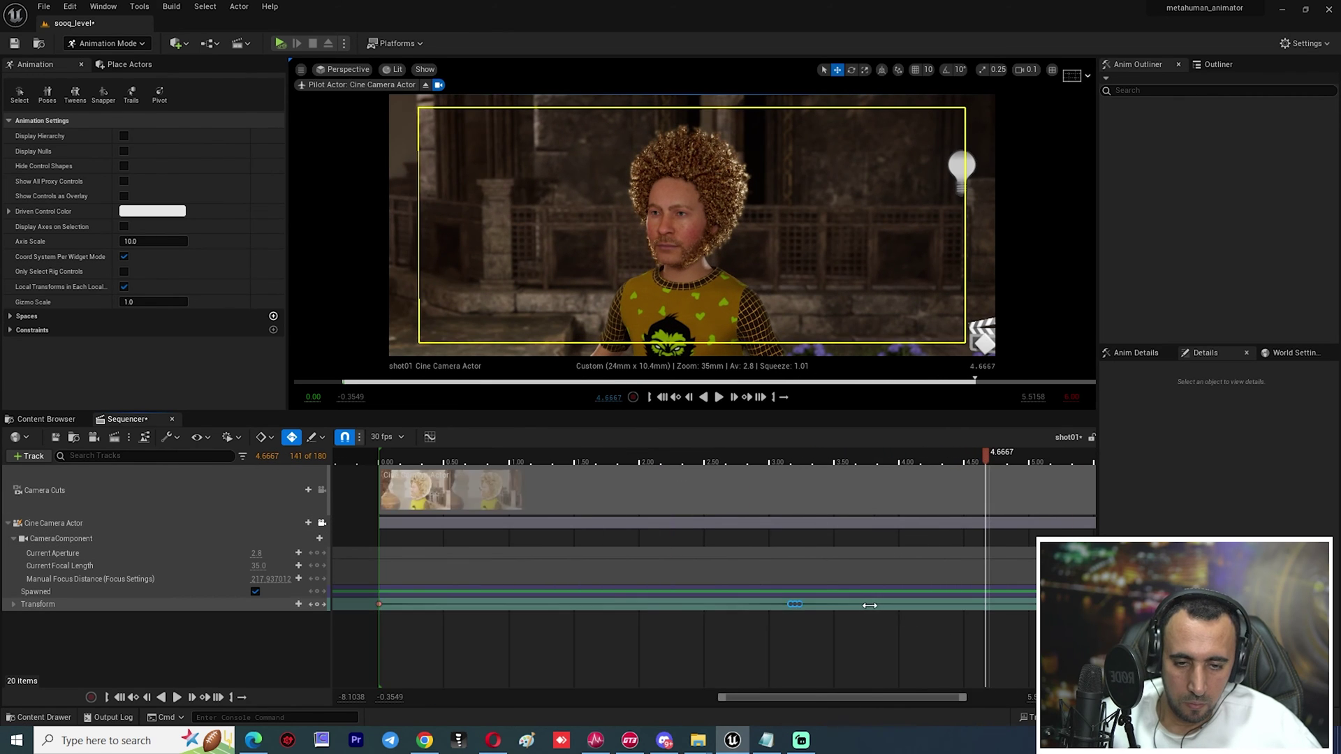
pyautogui.keyDown('ctrl'); pyautogui.scroll(-7, 649, 630); pyautogui.keyUp('ctrl')
pyautogui.keyDown('ctrl'); pyautogui.scroll(3, 658, 624); pyautogui.keyUp('ctrl')
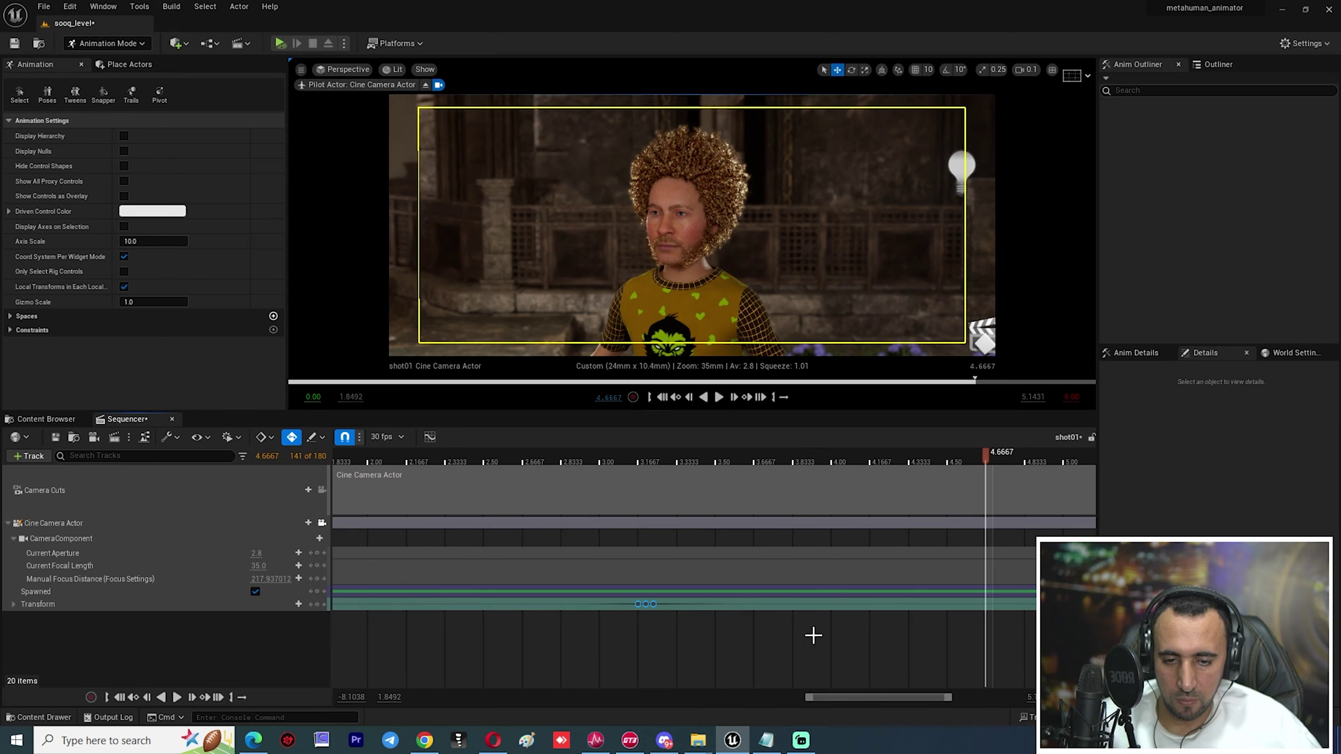
pyautogui.click(646, 604)
pyautogui.moveTo(653, 603); pyautogui.dragTo(607, 606)
pyautogui.keyDown('ctrl'); pyautogui.scroll(5, 645, 618); pyautogui.keyUp('ctrl')
pyautogui.keyDown('ctrl'); pyautogui.scroll(-3, 645, 630); pyautogui.keyUp('ctrl')
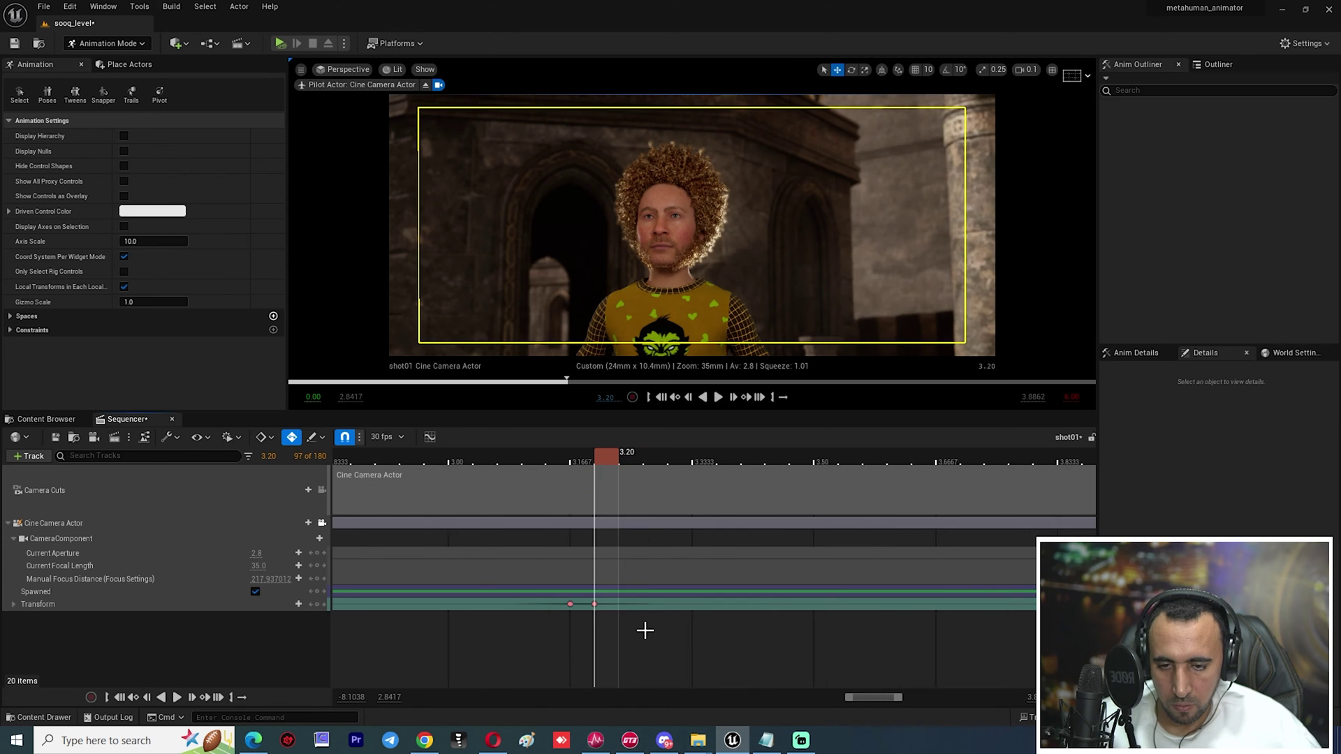
pyautogui.keyDown('ctrl'); pyautogui.scroll(-5, 644, 631); pyautogui.keyUp('ctrl')
pyautogui.click(564, 458)
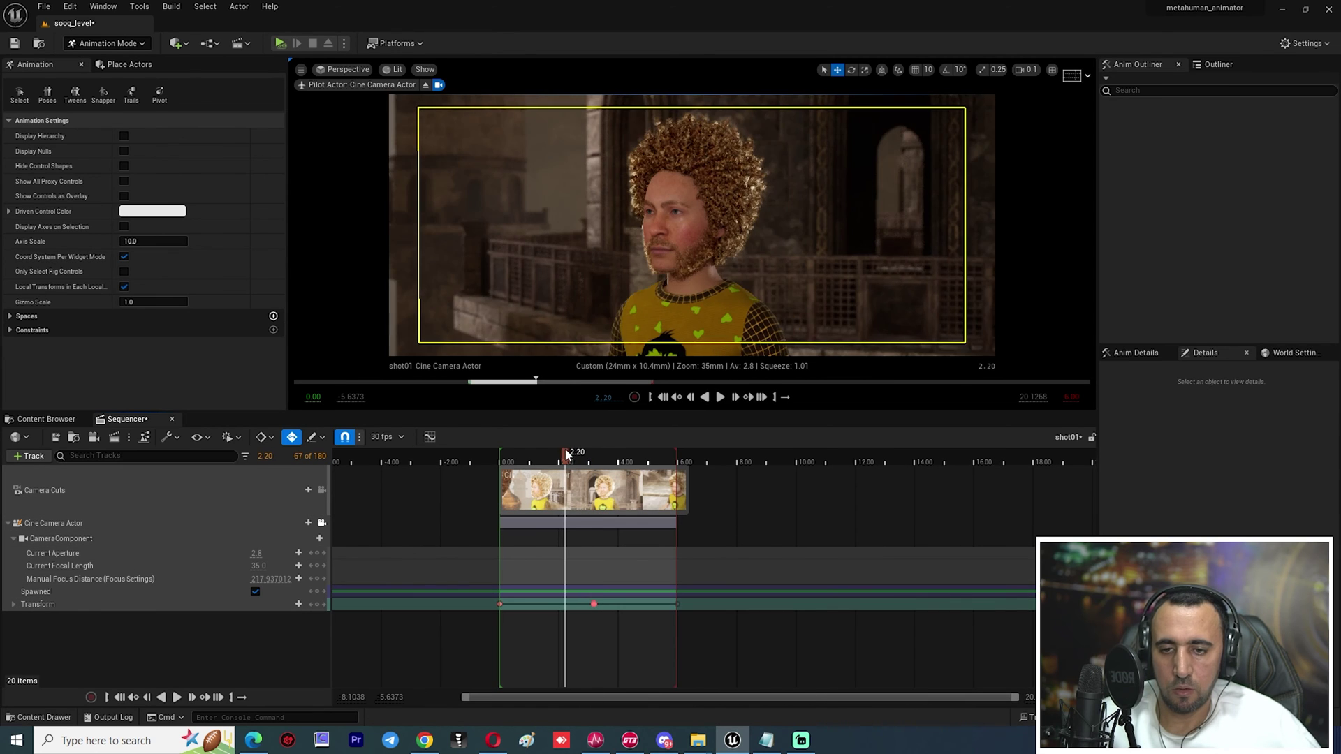
pyautogui.press('space')
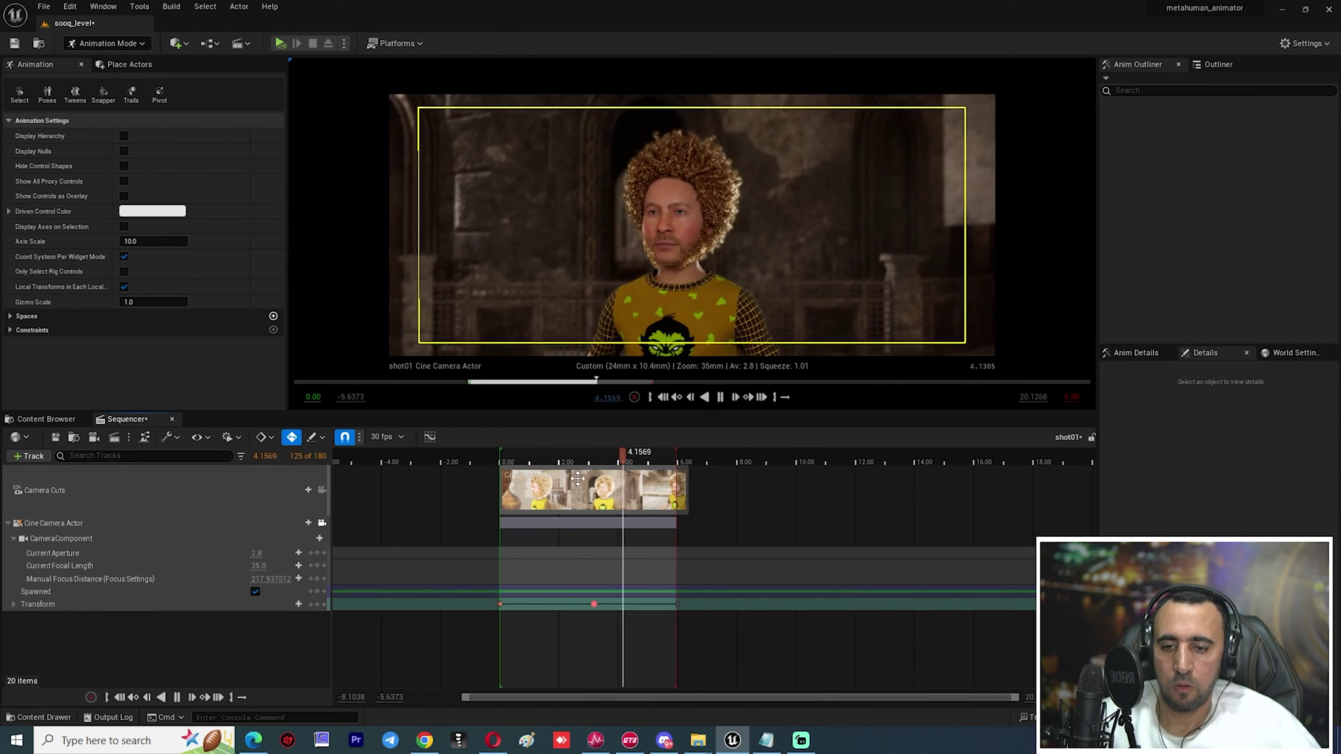
pyautogui.press('space')
# Move the Transform key at 3.20 seconds onto the neighbouring key at about 3.17 seconds.
pyautogui.keyDown('ctrl'); pyautogui.scroll(1, 602, 595); pyautogui.keyUp('ctrl')
pyautogui.keyDown('ctrl'); pyautogui.scroll(10, 554, 617); pyautogui.keyUp('ctrl')
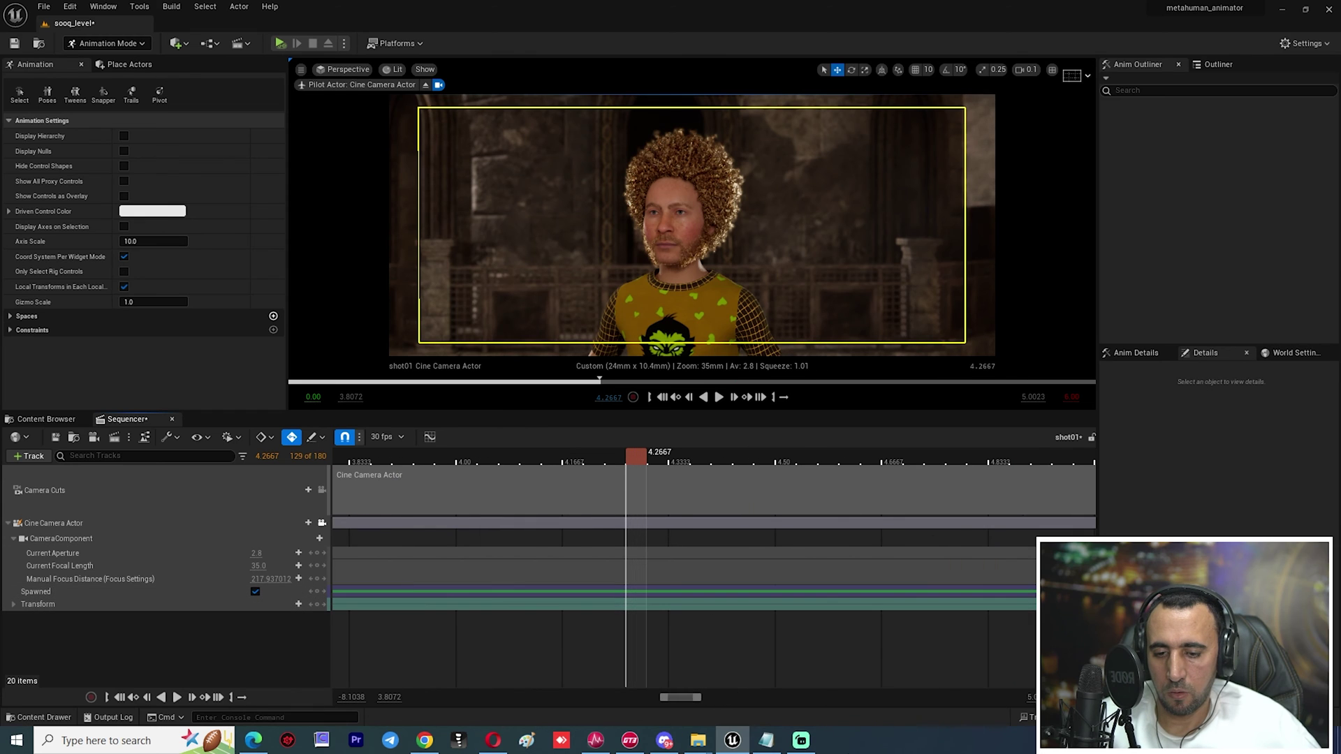
pyautogui.moveTo(683, 696); pyautogui.dragTo(651, 695)
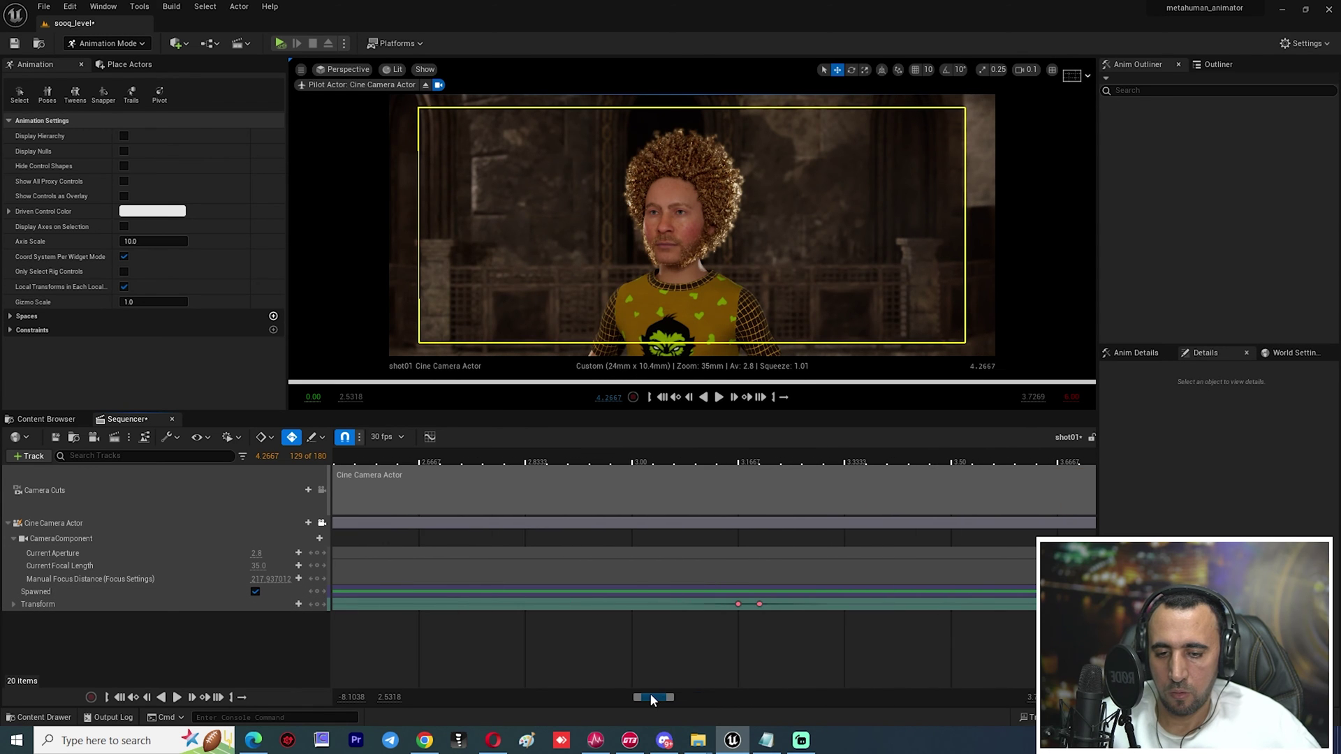
pyautogui.keyDown('ctrl'); pyautogui.scroll(7, 706, 596); pyautogui.keyUp('ctrl')
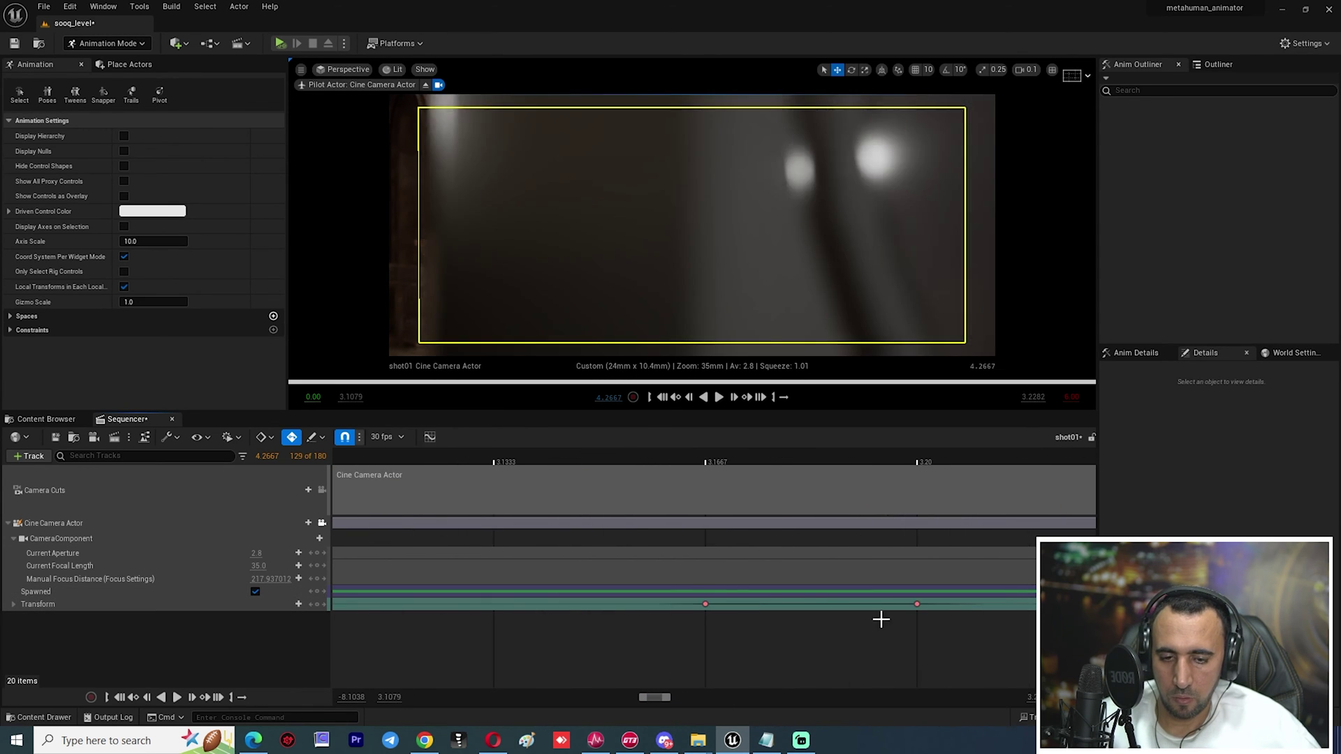
pyautogui.moveTo(917, 605); pyautogui.dragTo(831, 606)
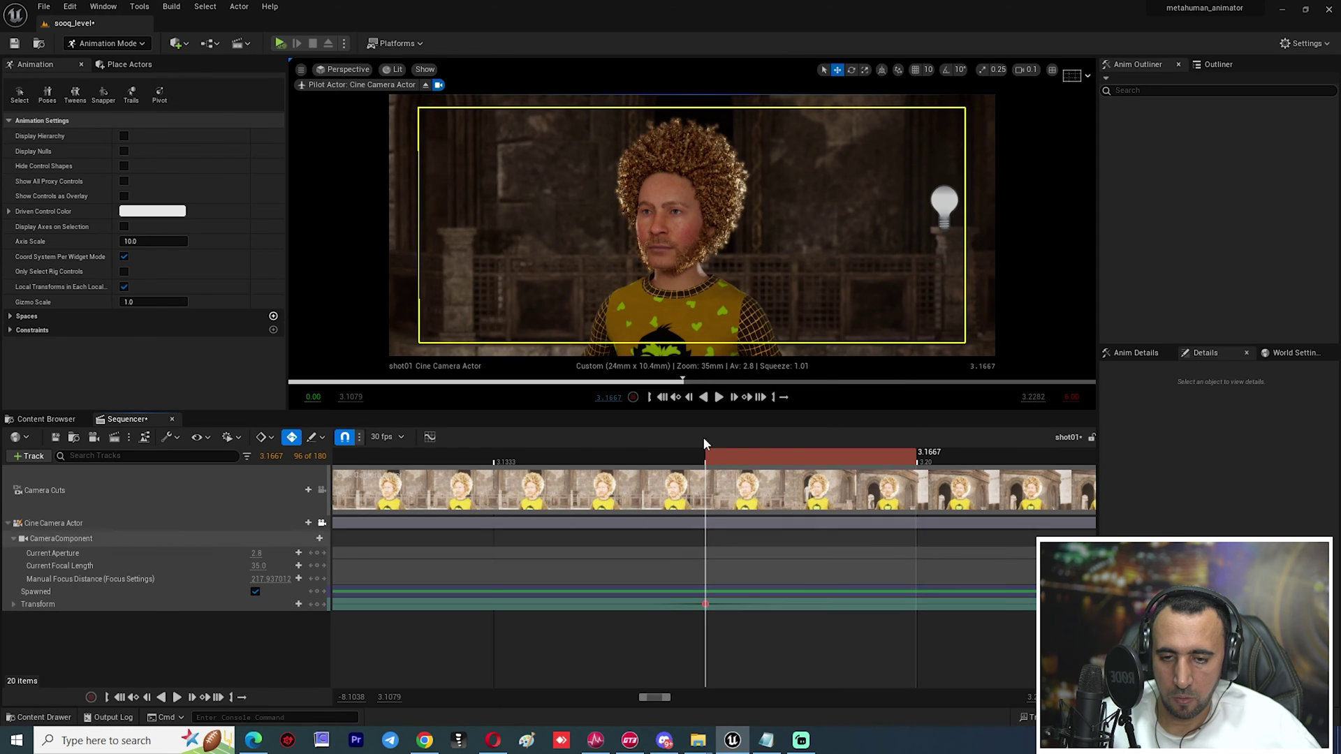
# Play the whole camera move from the start of the sequence and scrub through it to about 2.63 seconds.
pyautogui.moveTo(655, 466); pyautogui.dragTo(386, 501)
pyautogui.press('space')
pyautogui.keyDown('ctrl'); pyautogui.scroll(-8, 703, 563); pyautogui.keyUp('ctrl')
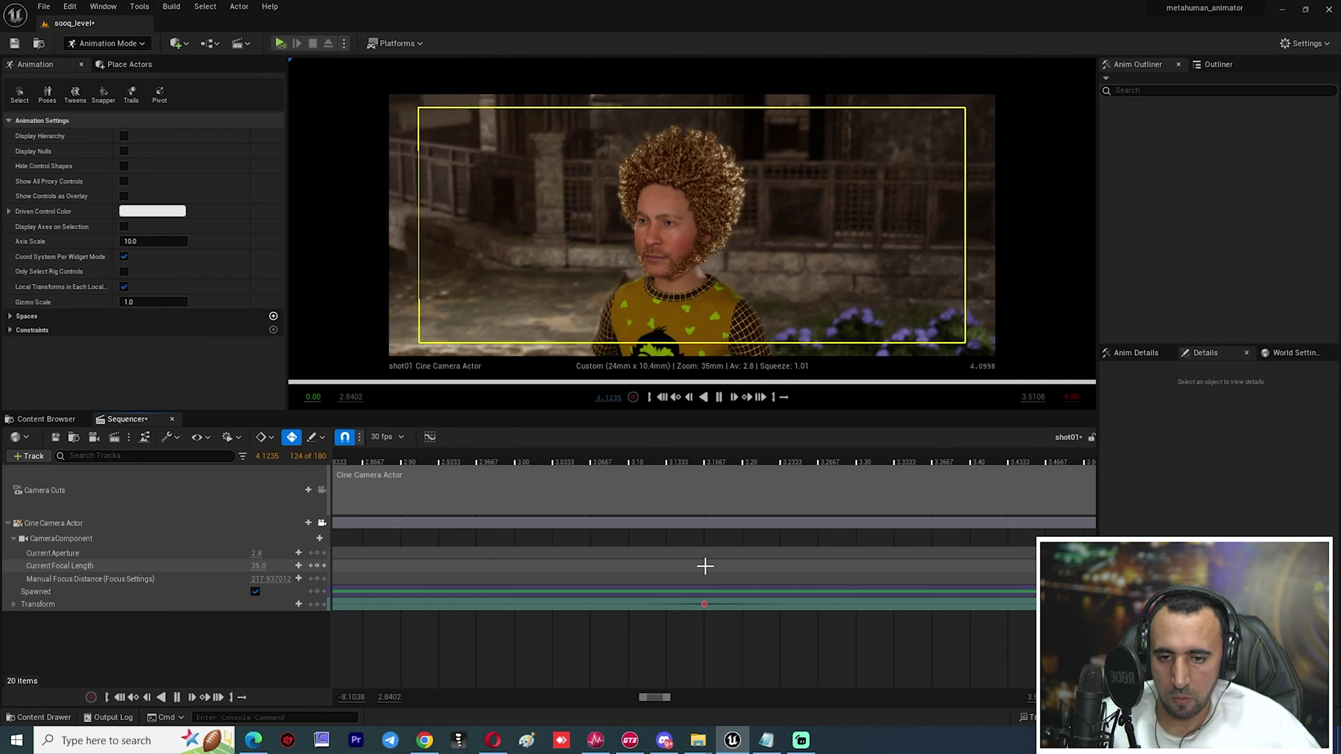
pyautogui.keyDown('ctrl'); pyautogui.scroll(-15, 787, 576); pyautogui.keyUp('ctrl')
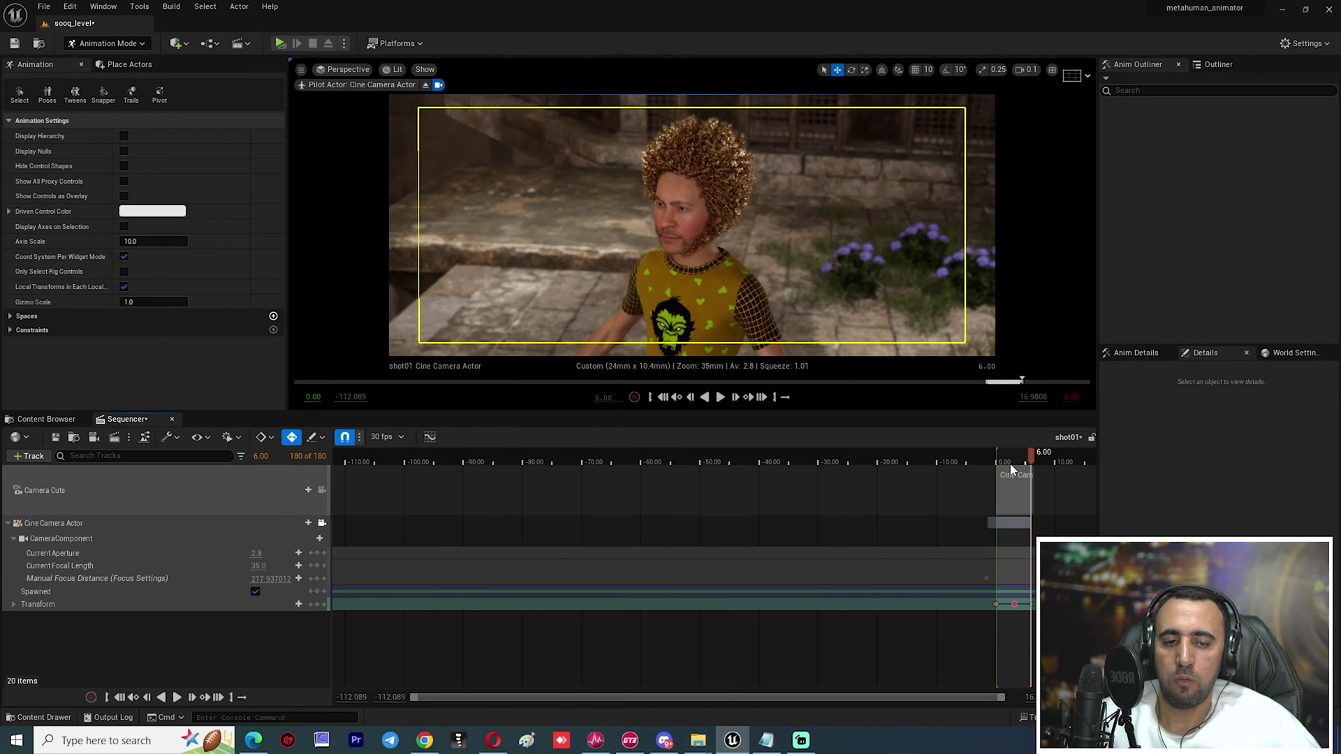
pyautogui.moveTo(1010, 463); pyautogui.dragTo(993, 457)
pyautogui.press('space')
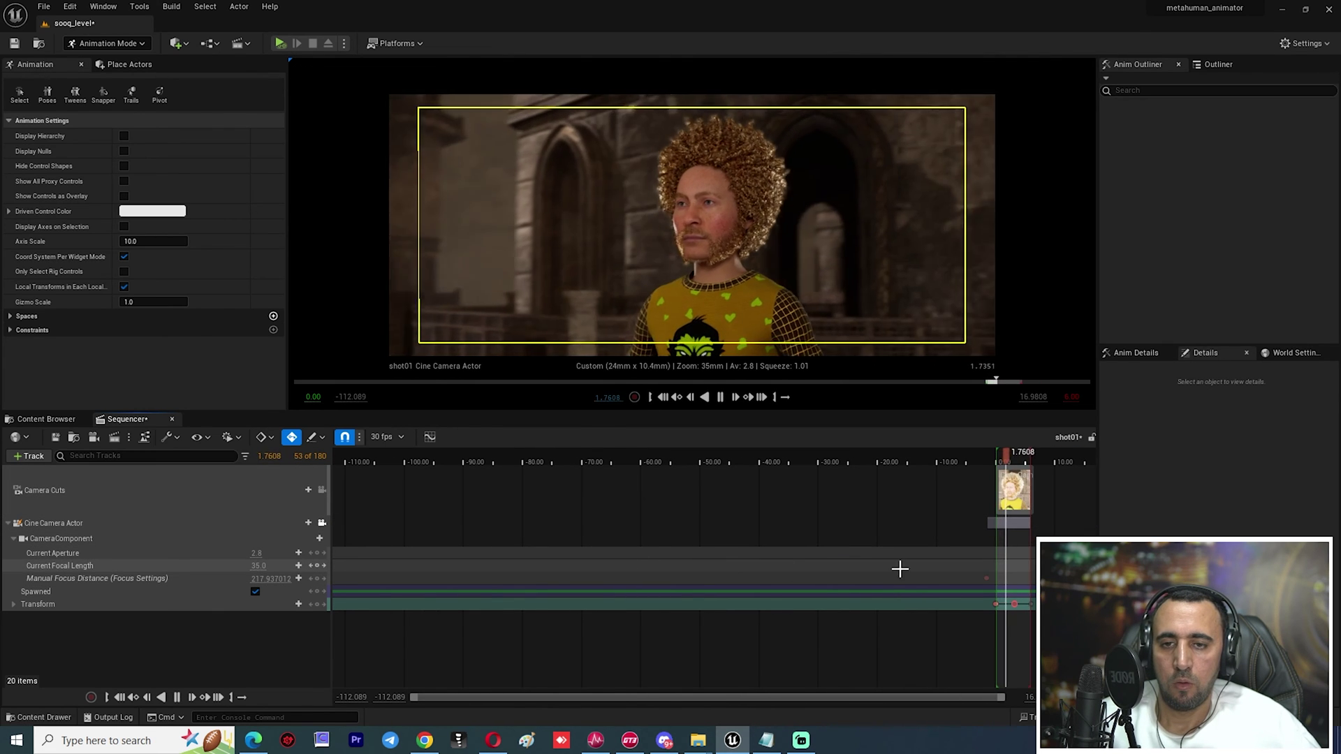
pyautogui.keyDown('ctrl'); pyautogui.scroll(2, 899, 569); pyautogui.keyUp('ctrl')
pyautogui.keyDown('ctrl'); pyautogui.scroll(3, 683, 569); pyautogui.keyUp('ctrl')
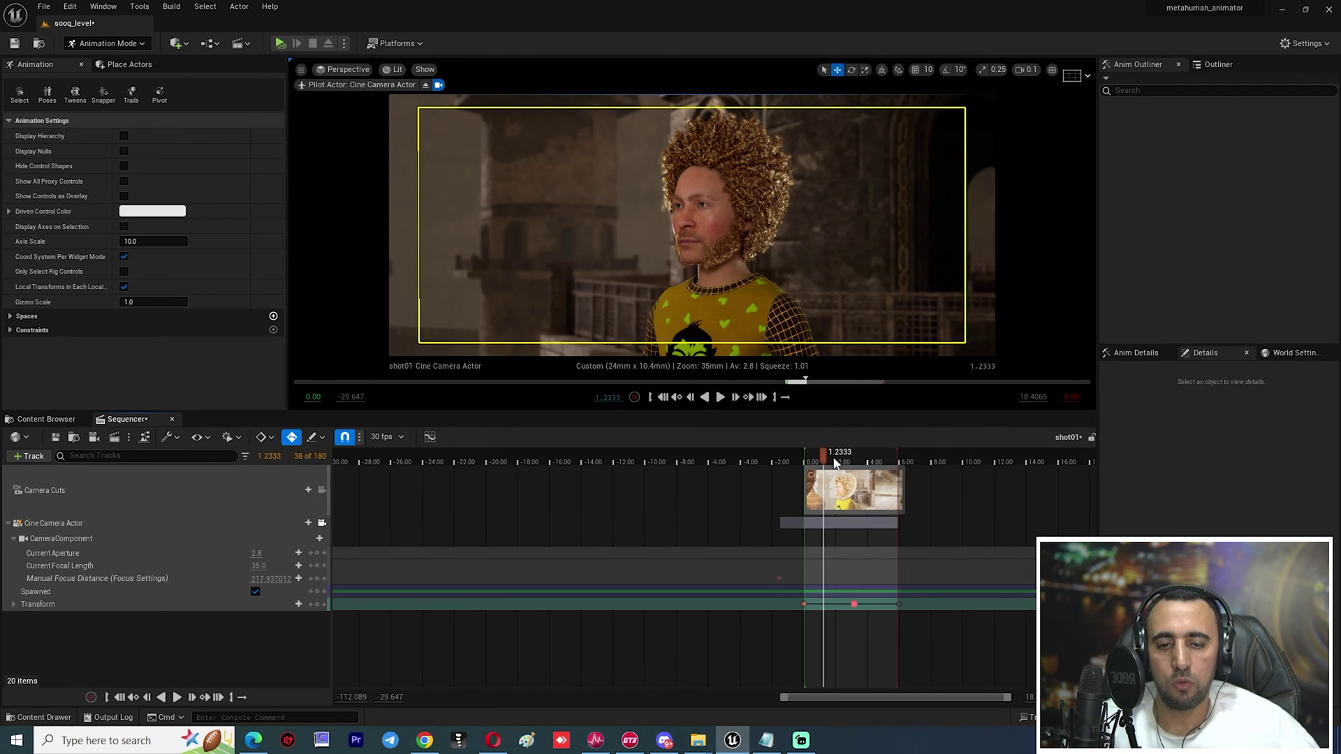
pyautogui.moveTo(833, 461); pyautogui.dragTo(846, 461)
# Add an Audio track to browse its available sound assets, and delete the track again.
pyautogui.click(27, 456)
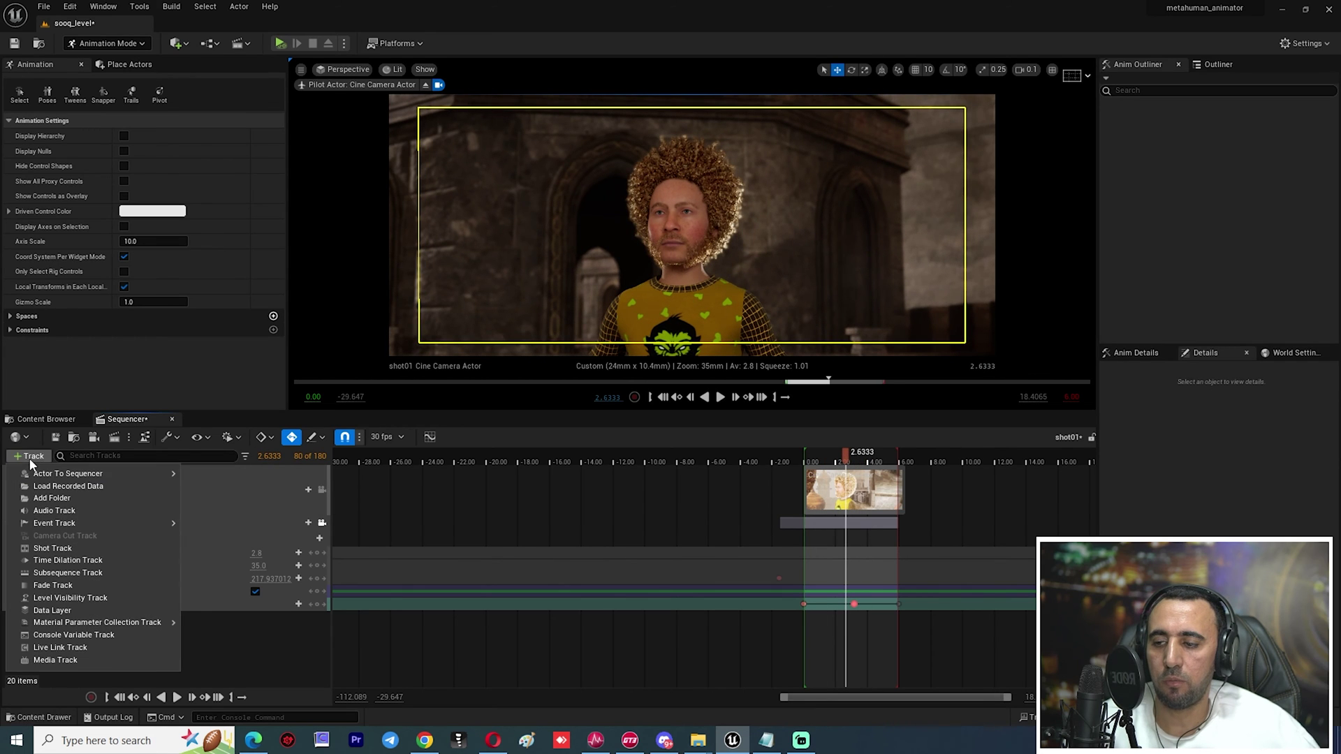
pyautogui.click(77, 510)
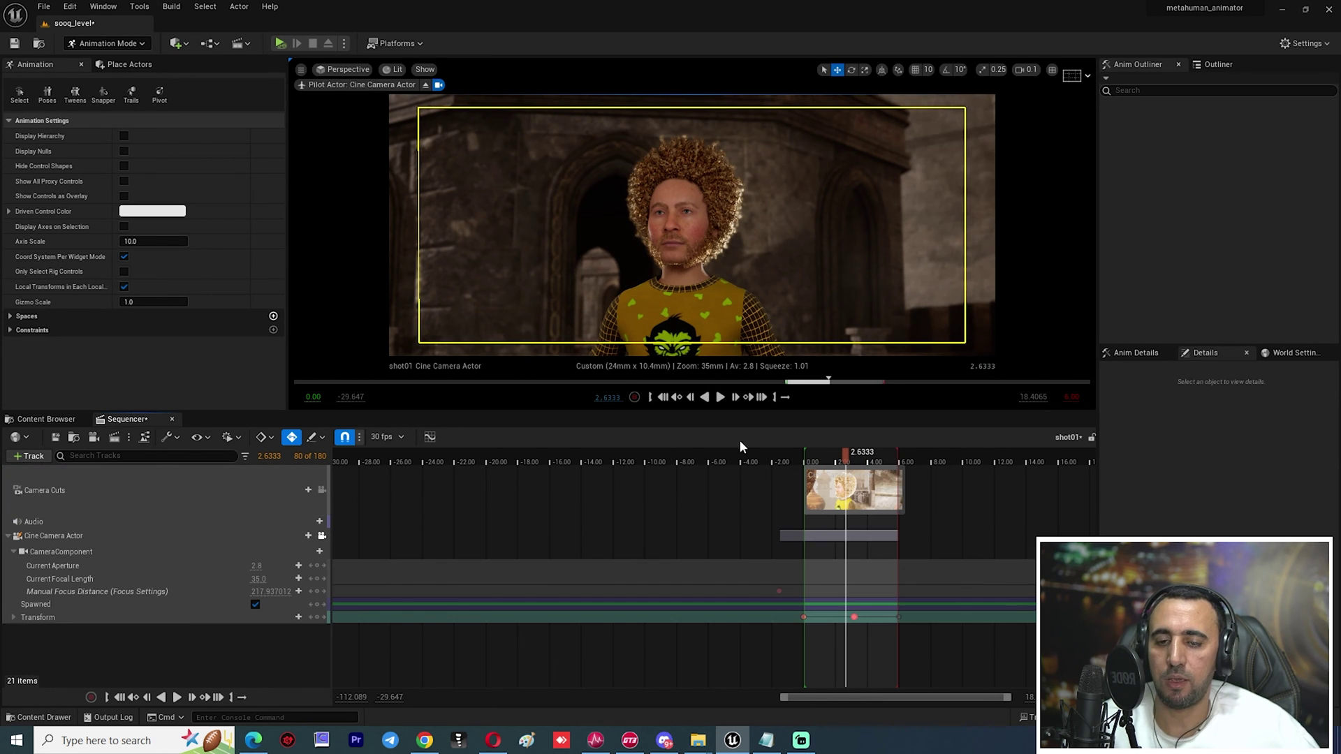
pyautogui.click(319, 521)
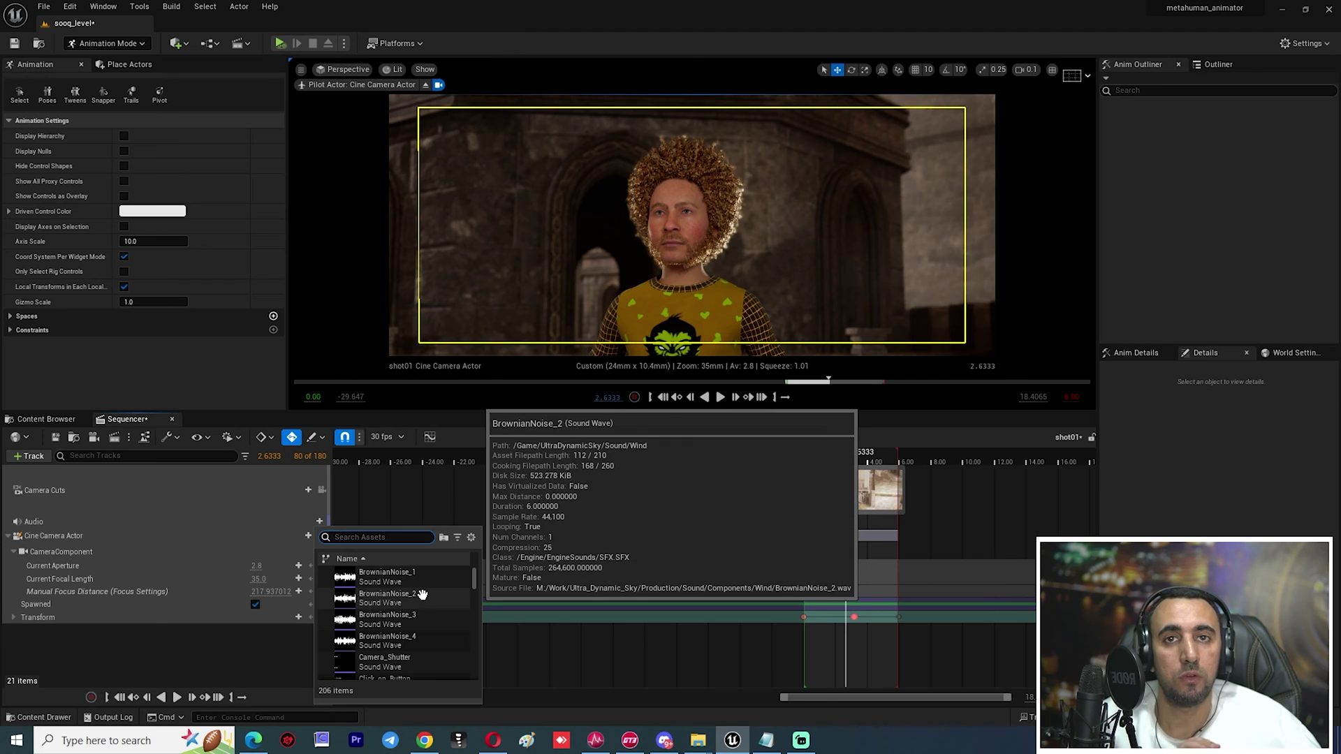
pyautogui.scroll(-5, 409, 615)
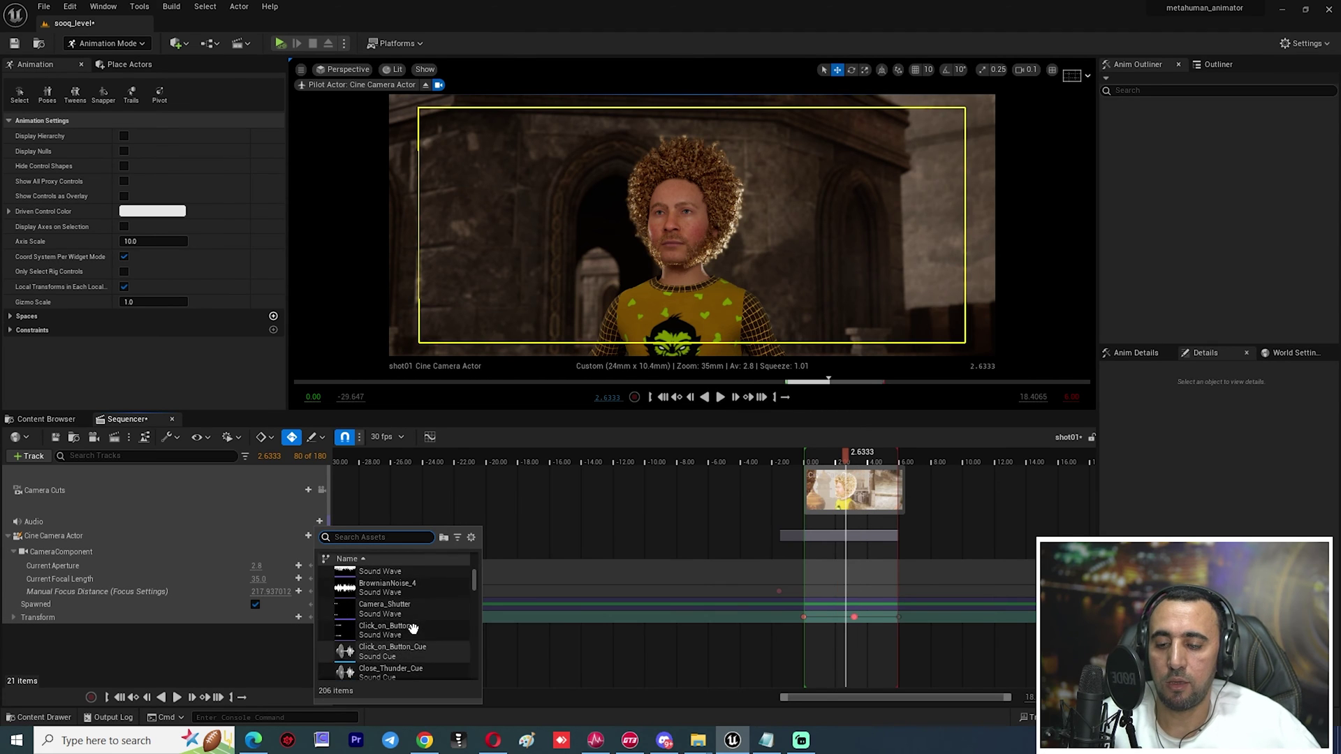
pyautogui.click(223, 678)
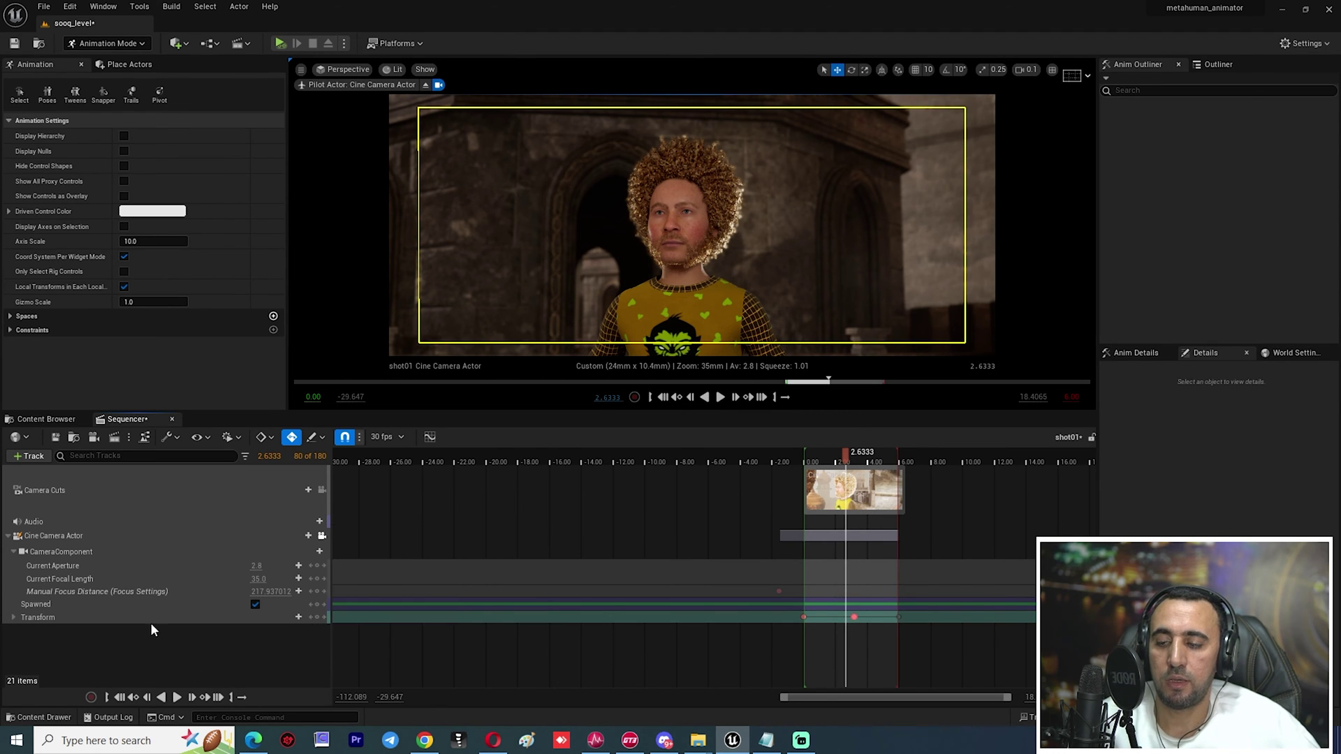
pyautogui.click(55, 521)
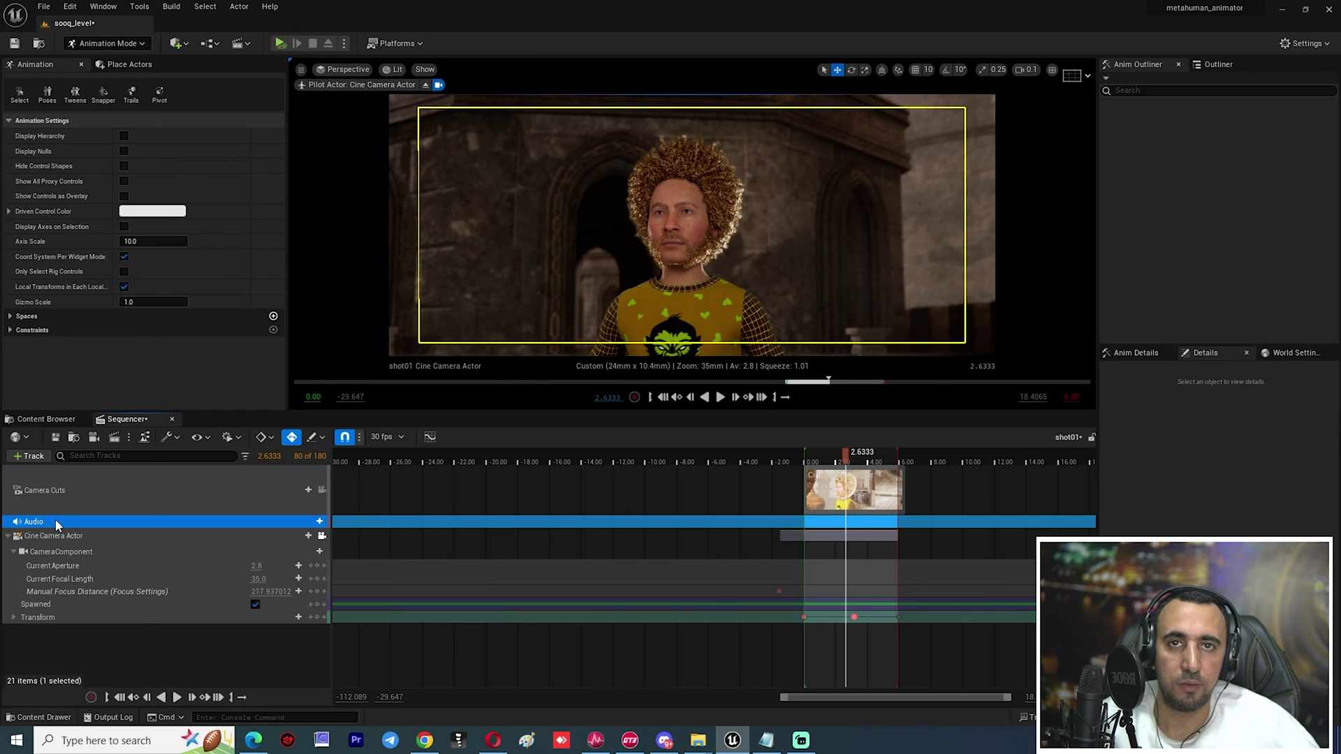
pyautogui.press('Delete')
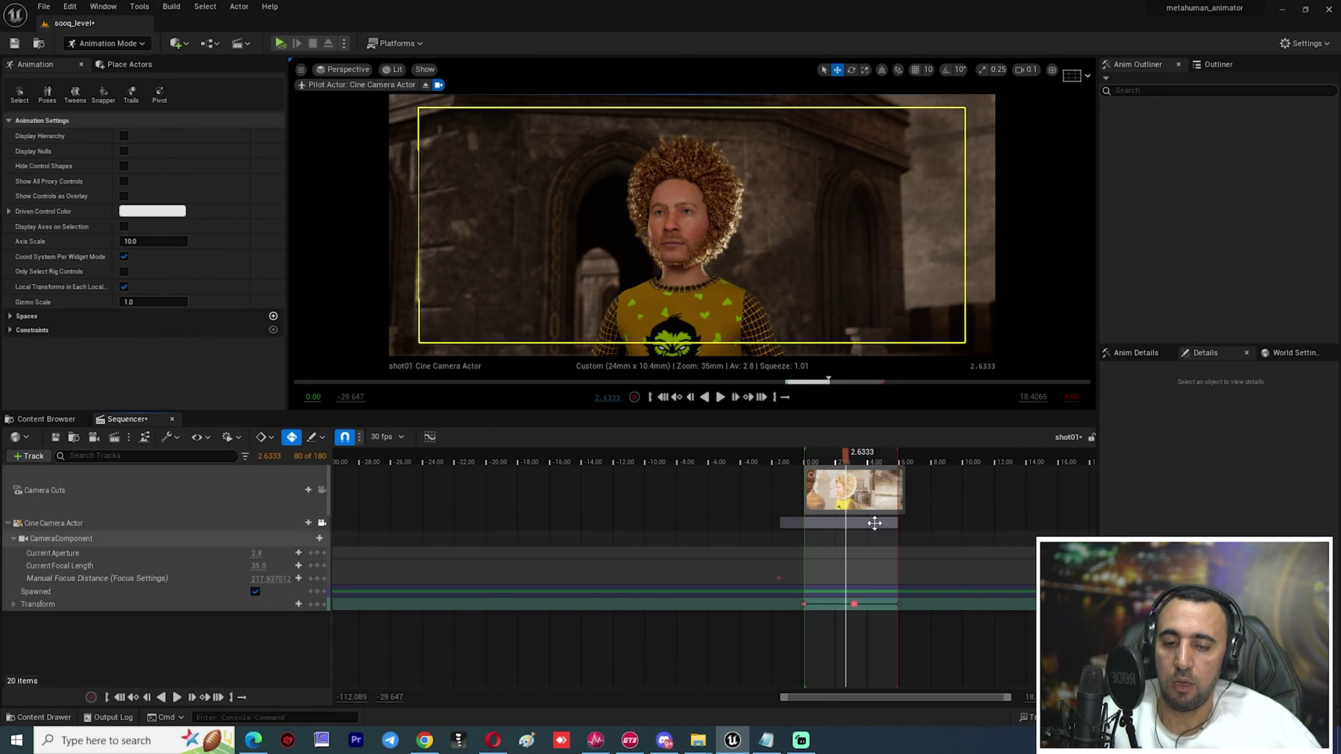
# Return the playhead to the start of the sequence at 0.00 seconds with the full playback range in view.
pyautogui.moveTo(846, 459); pyautogui.dragTo(822, 459)
pyautogui.keyDown('ctrl'); pyautogui.scroll(7, 873, 518); pyautogui.keyUp('ctrl')
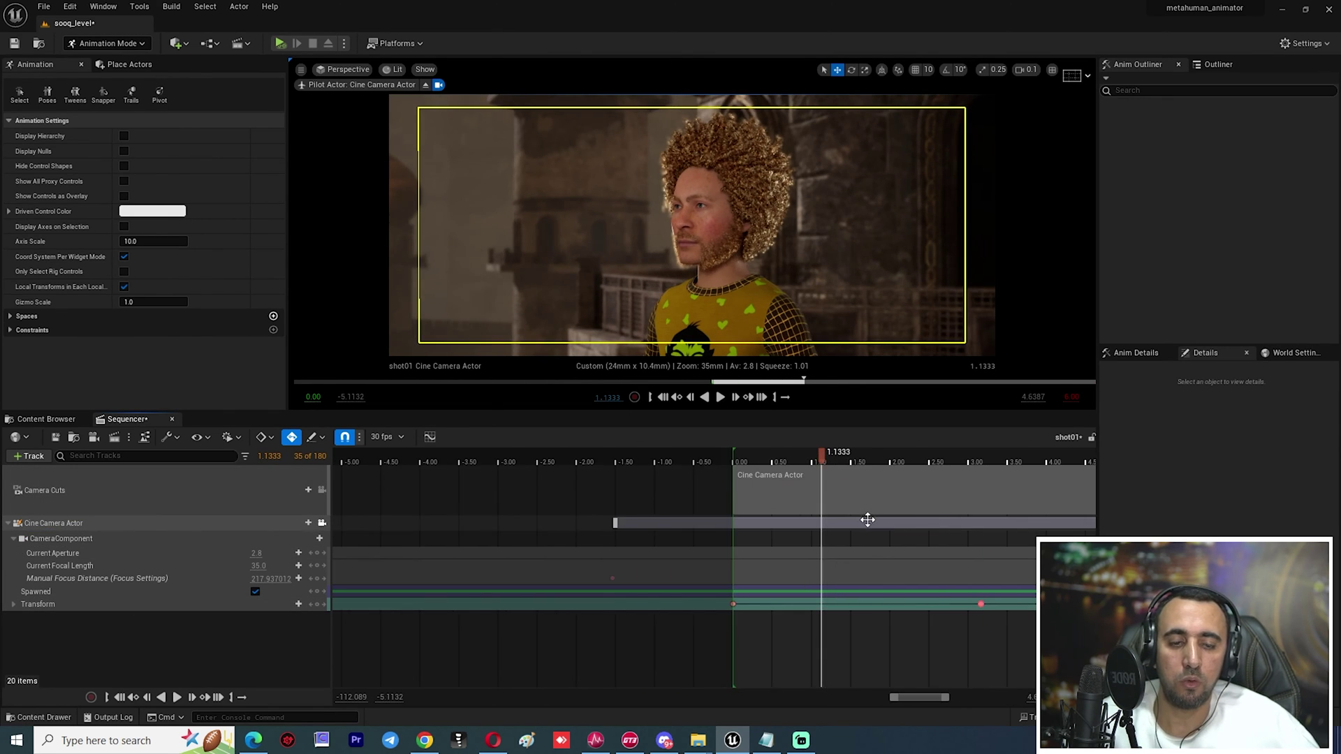
pyautogui.moveTo(947, 698); pyautogui.dragTo(971, 698)
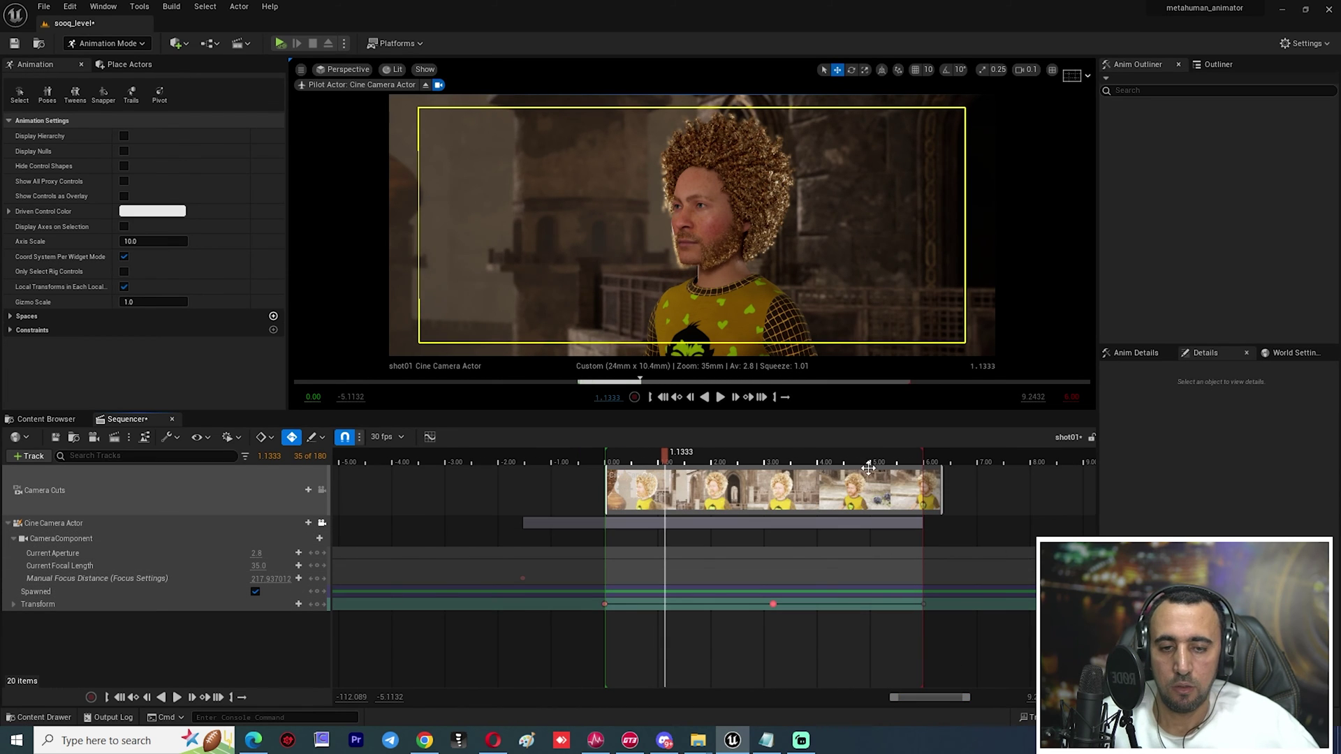
pyautogui.moveTo(615, 461)
pyautogui.mouseDown()
pyautogui.moveTo(938, 465)
pyautogui.moveTo(605, 466)
pyautogui.mouseUp()
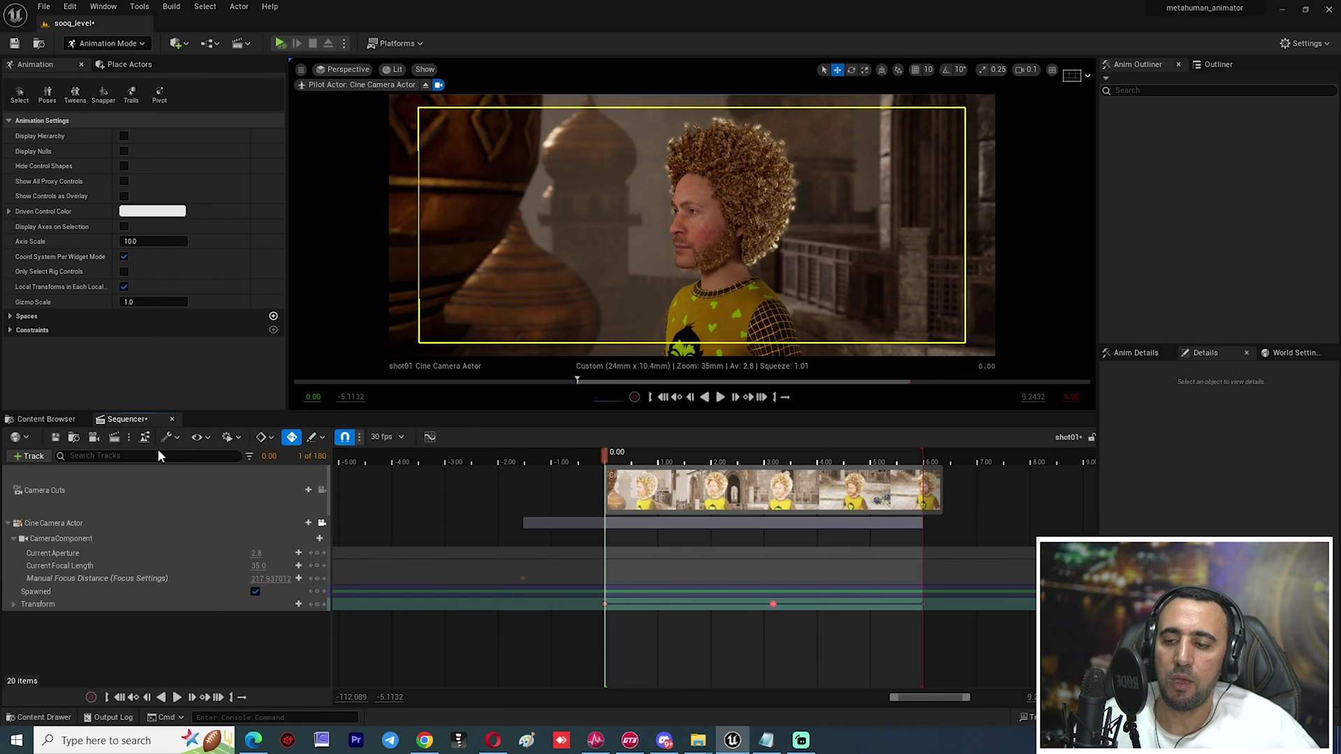
# Open the sequence's movie render settings, choosing the Image Sequence (jpg) output format and a 3840 x 2160 (16:9) resolution.
pyautogui.click(119, 437)
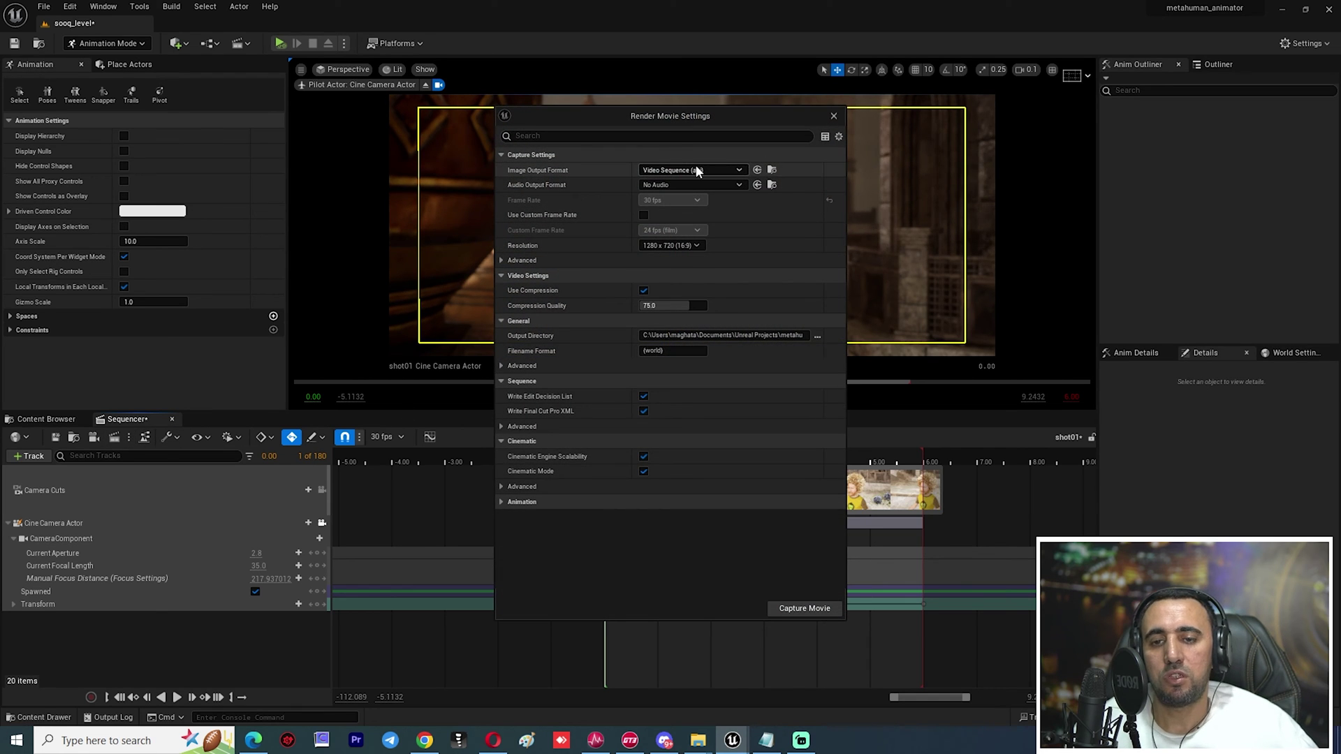
pyautogui.click(697, 172)
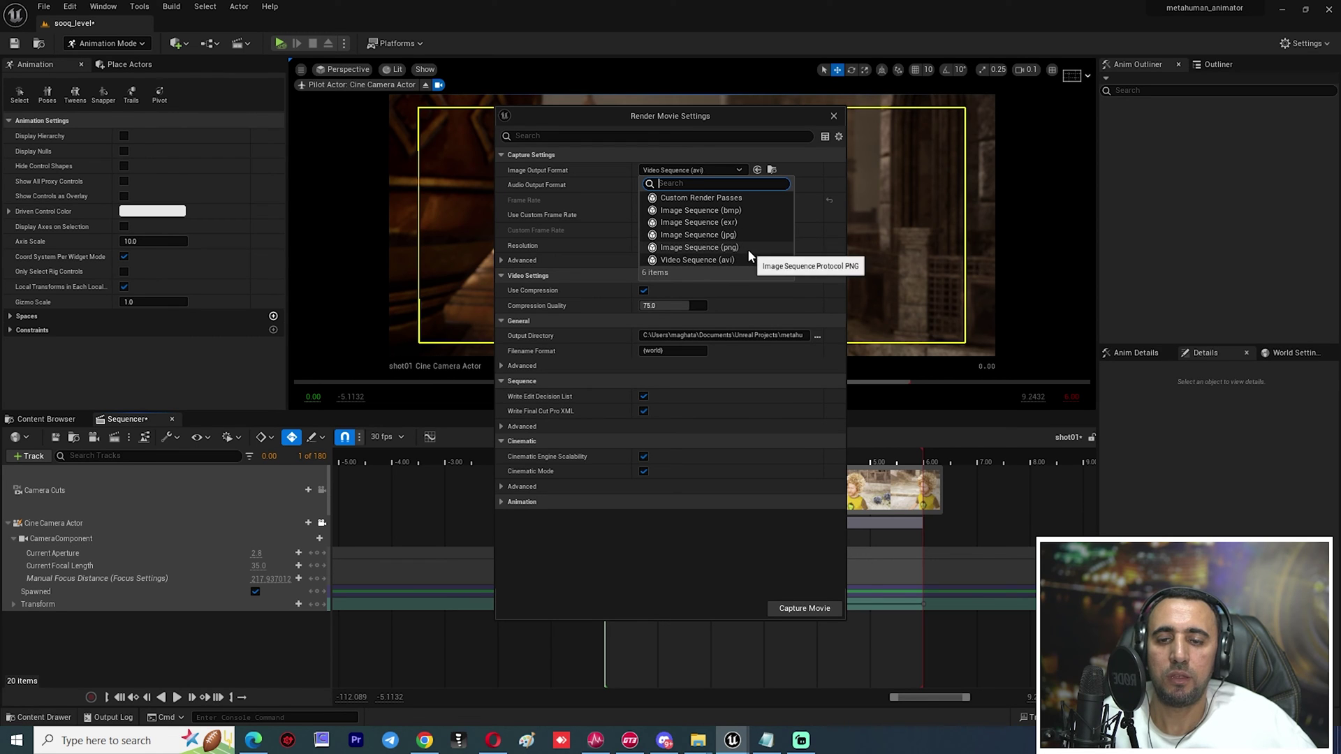
pyautogui.click(730, 239)
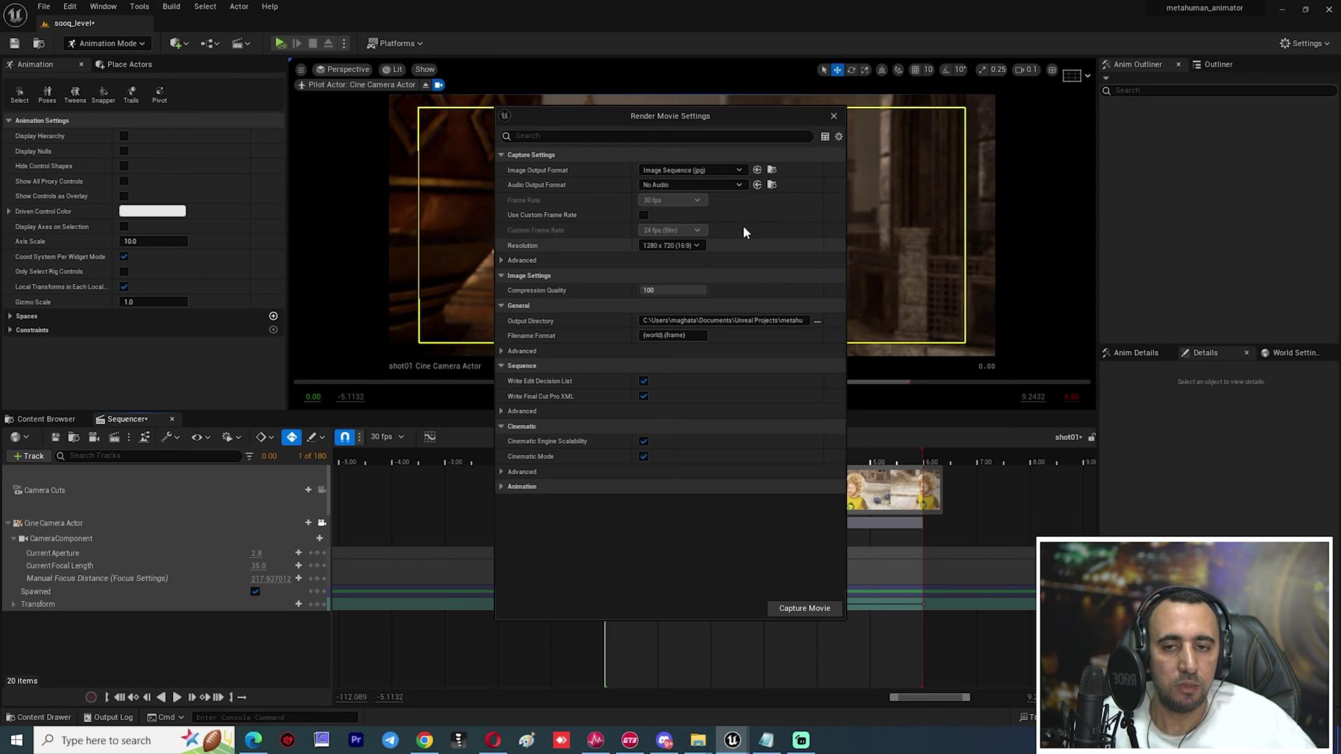
pyautogui.click(674, 245)
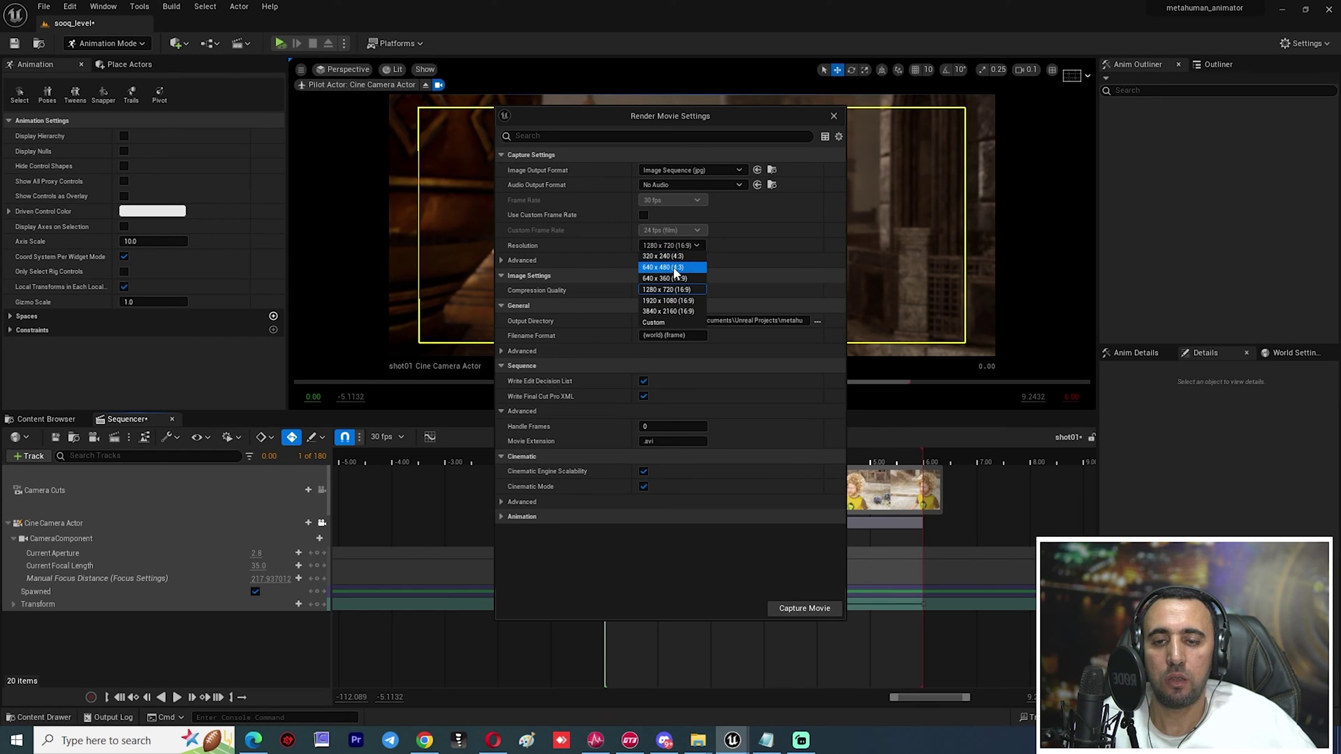
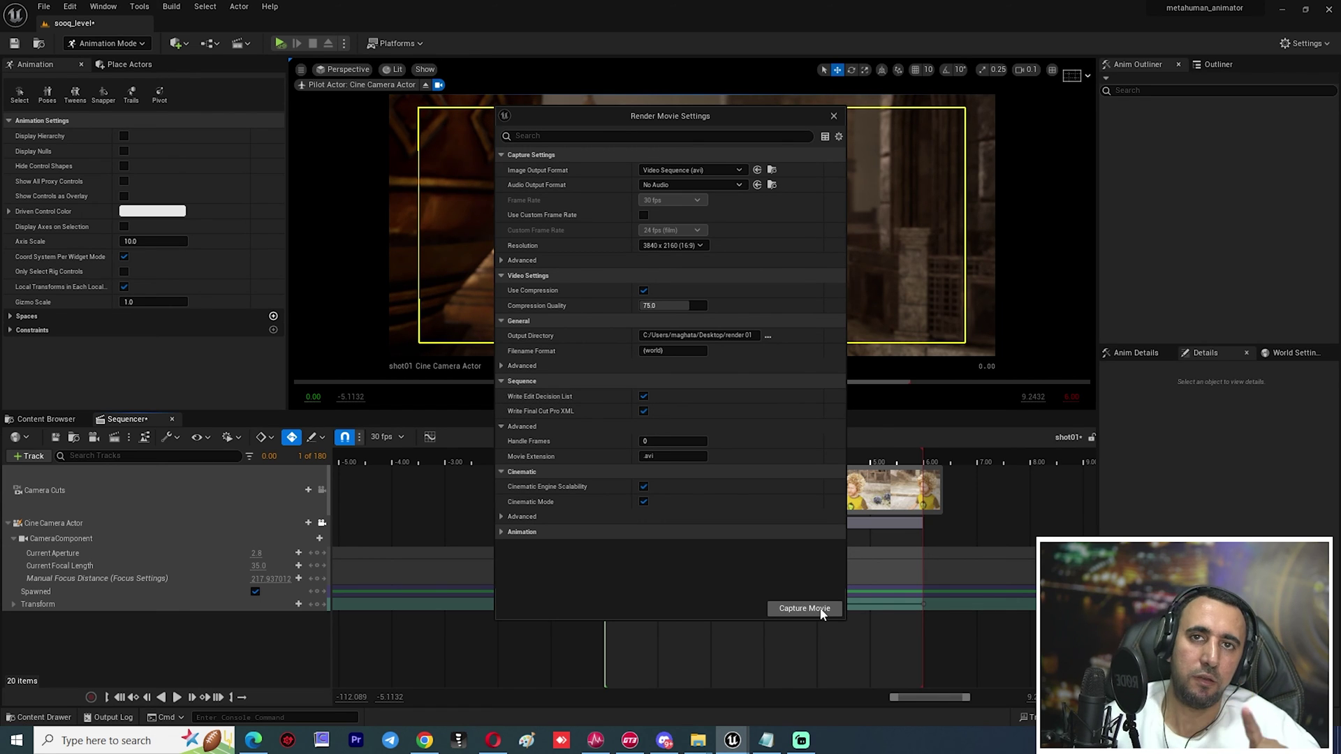
# Change the render's image output format to Image Sequence (png).
pyautogui.click(719, 170)
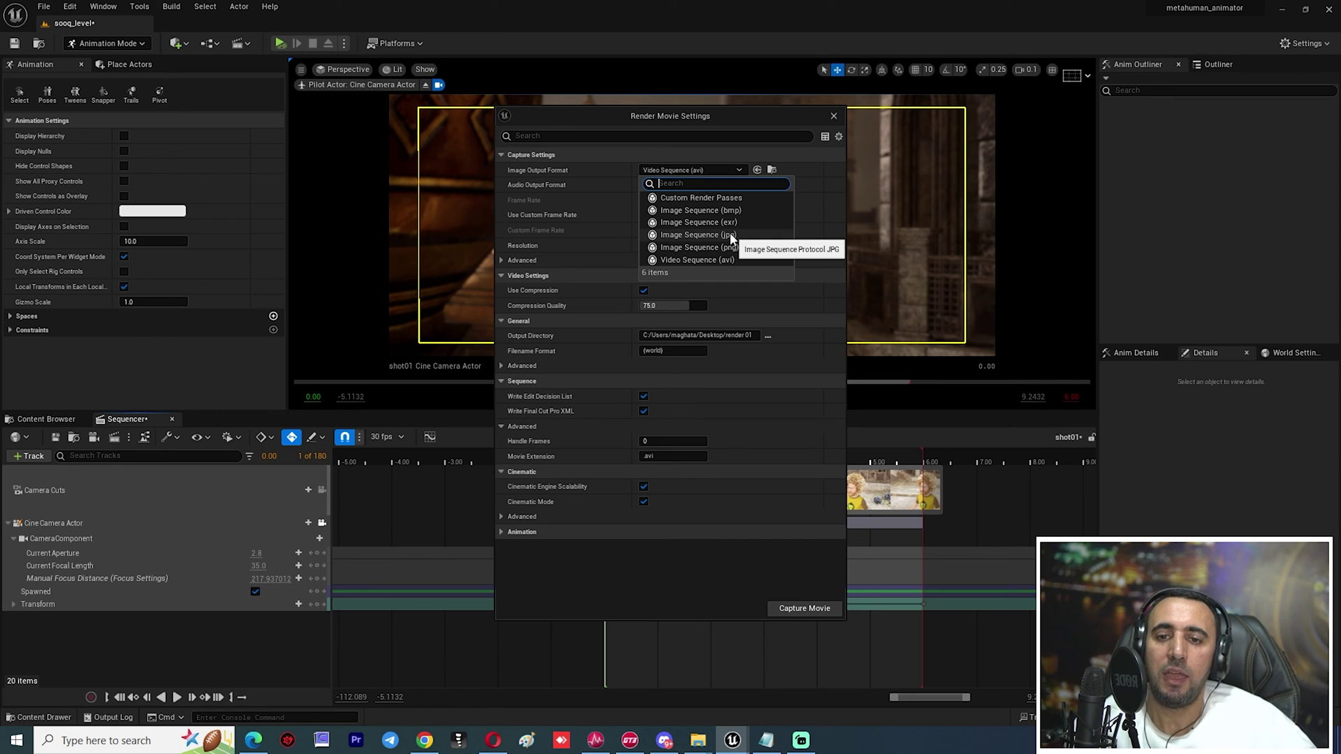
pyautogui.click(723, 123)
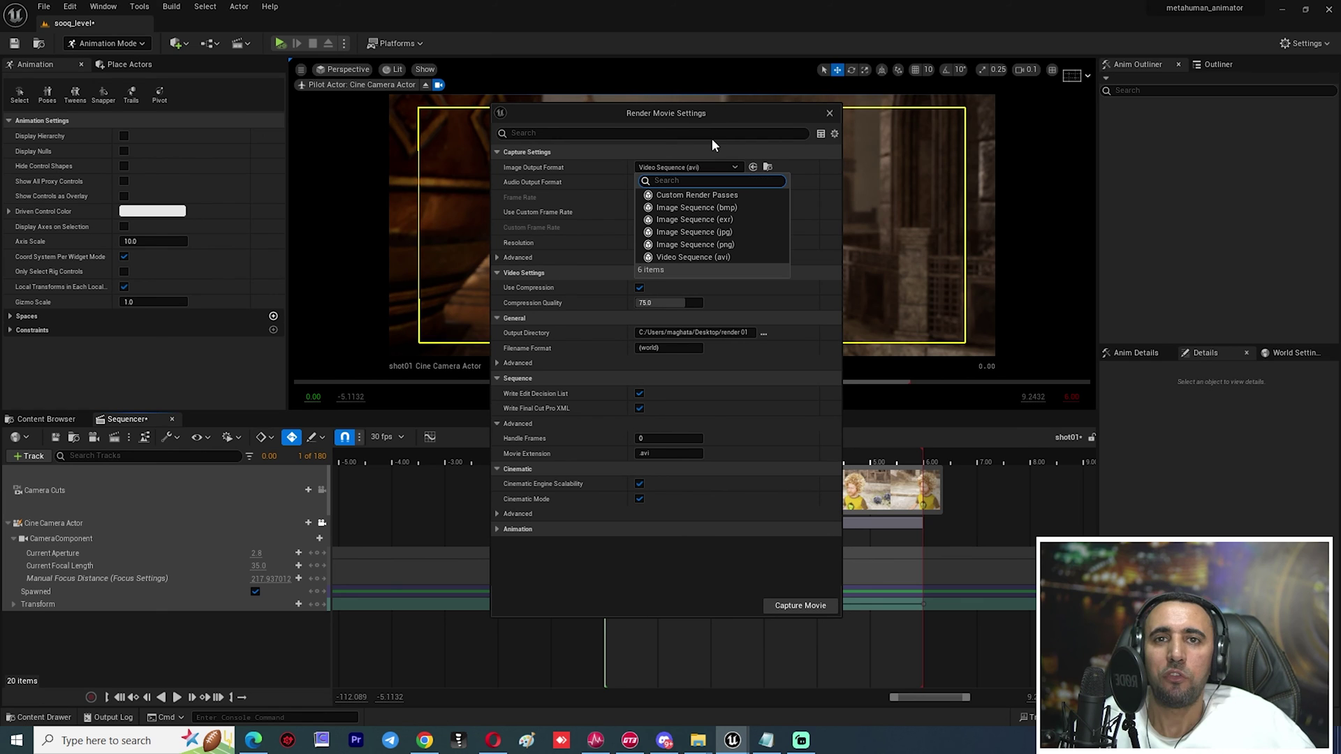
pyautogui.click(727, 245)
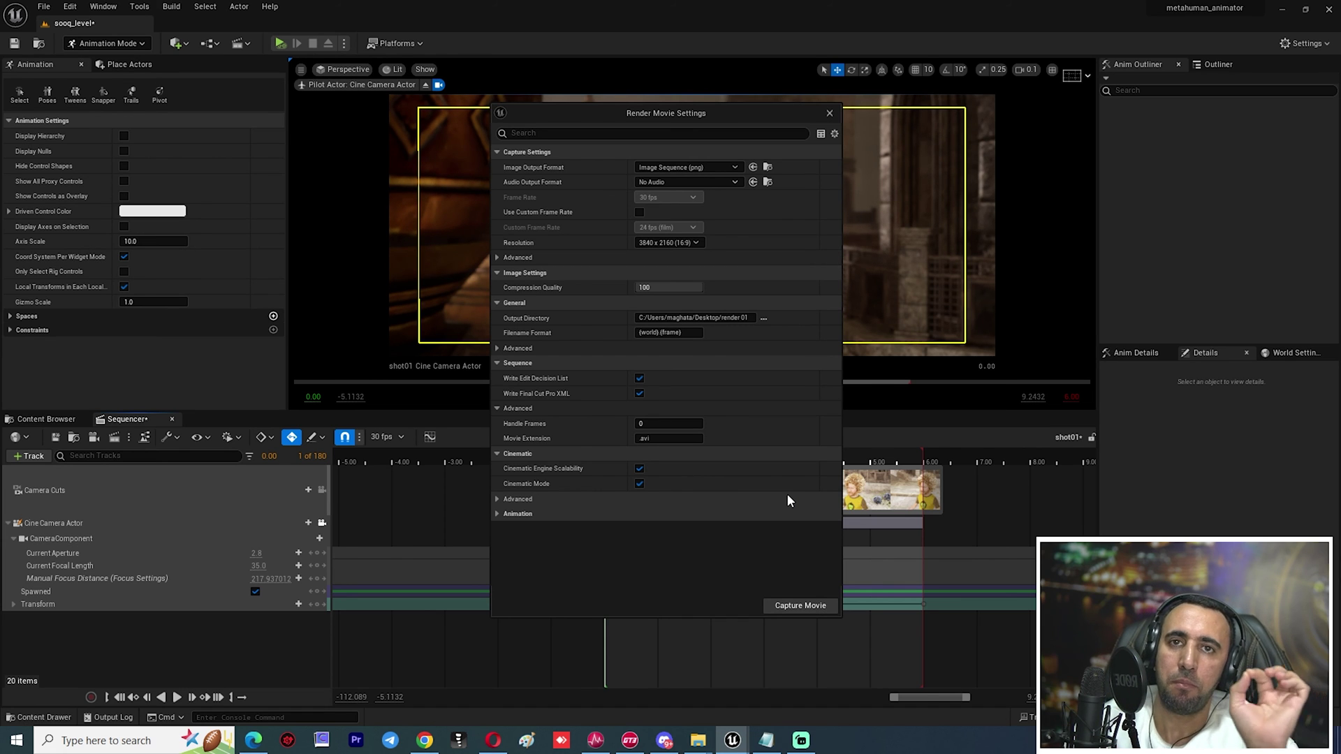
# Expand the advanced Cinematic and Animation render settings and set Delay Every Frame to 0.5 s.
pyautogui.click(499, 499)
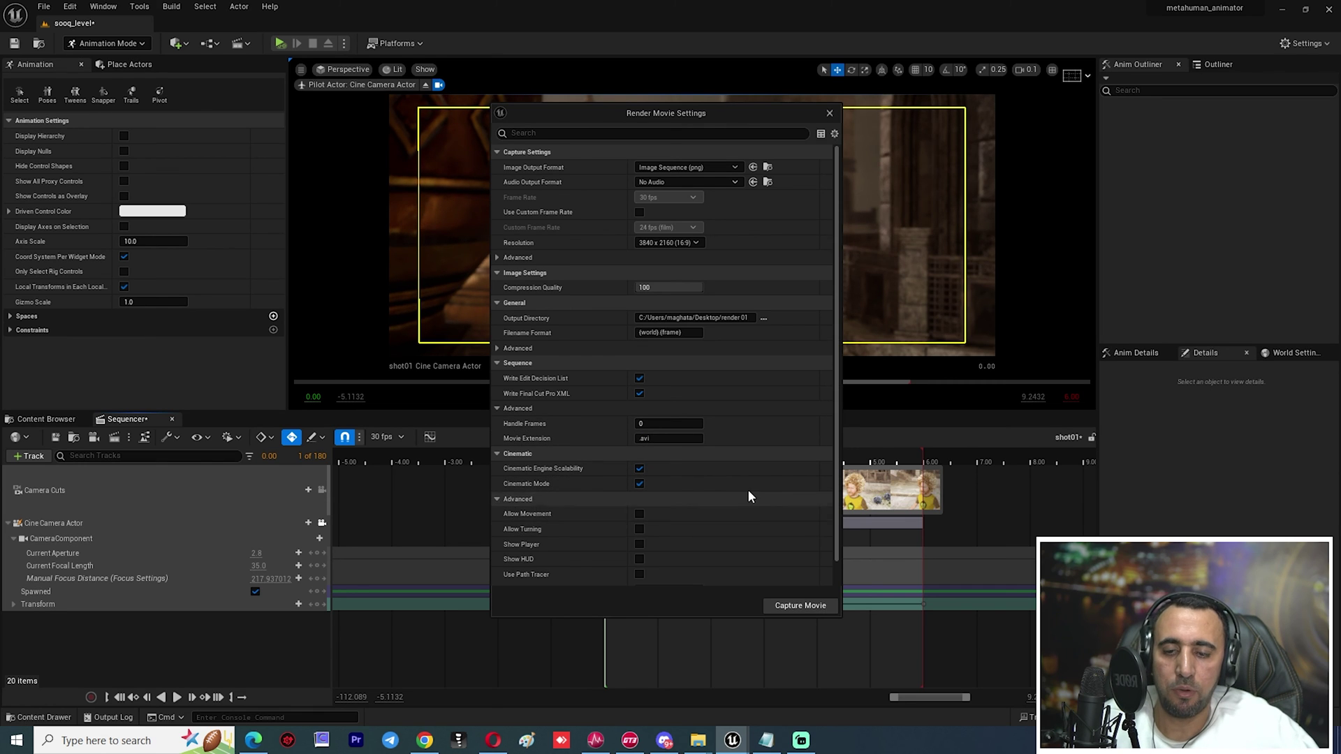
pyautogui.scroll(-1, 698, 510)
pyautogui.click(503, 579)
pyautogui.scroll(-3, 777, 475)
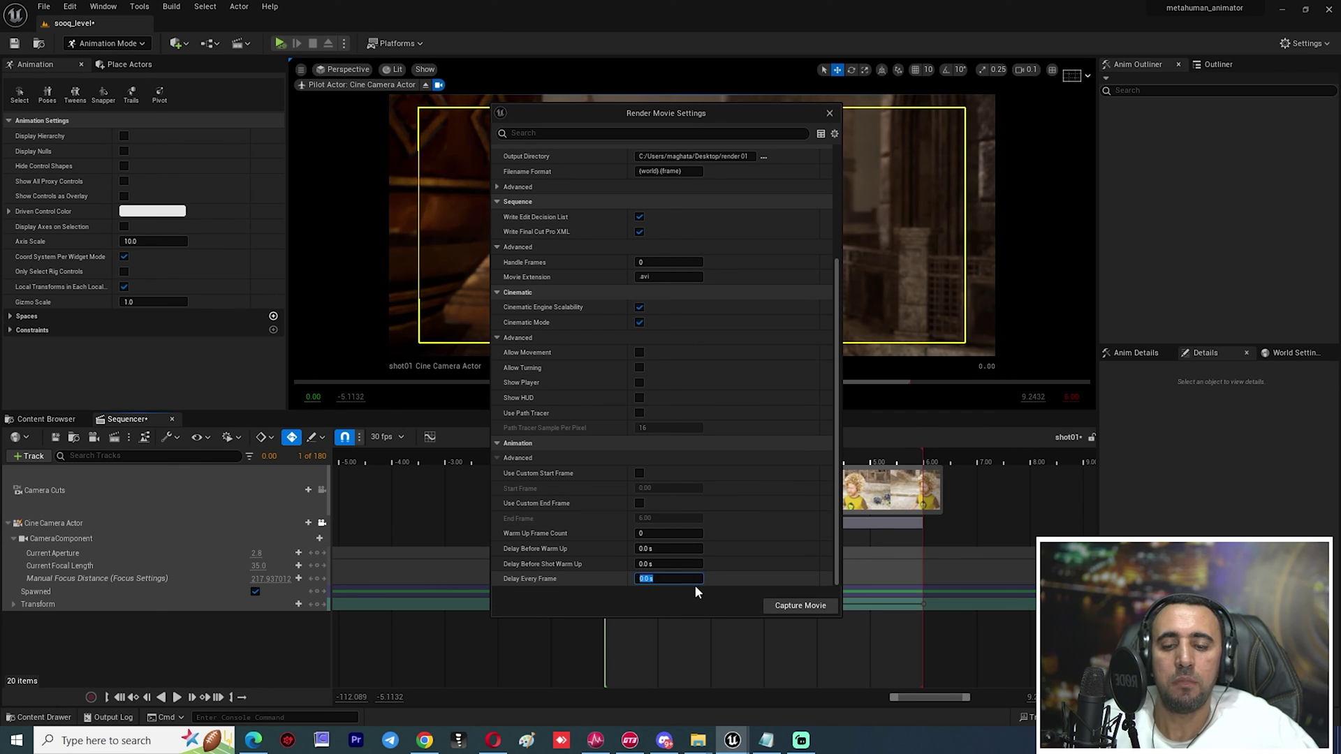
pyautogui.click(649, 578)
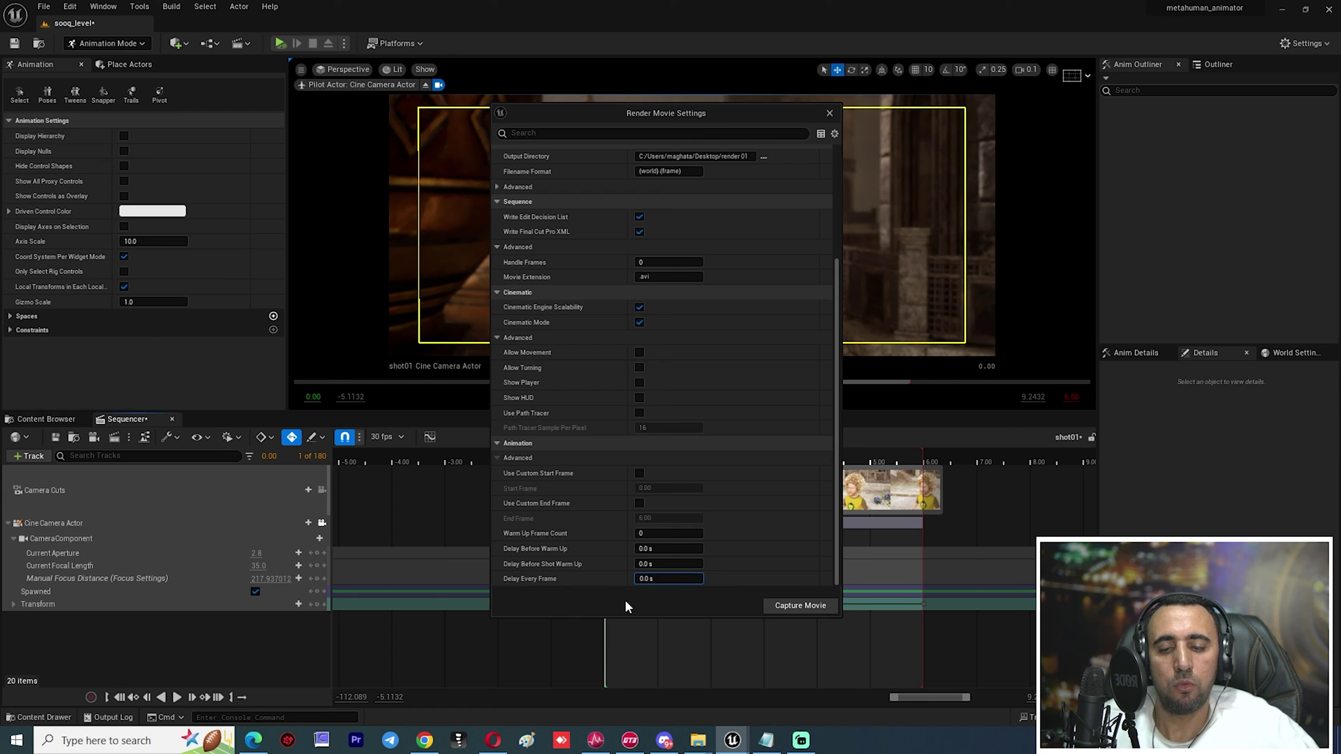
pyautogui.press('BackSpace')
pyautogui.press('BackSpace')
pyautogui.press('BackSpace')
pyautogui.write('5')
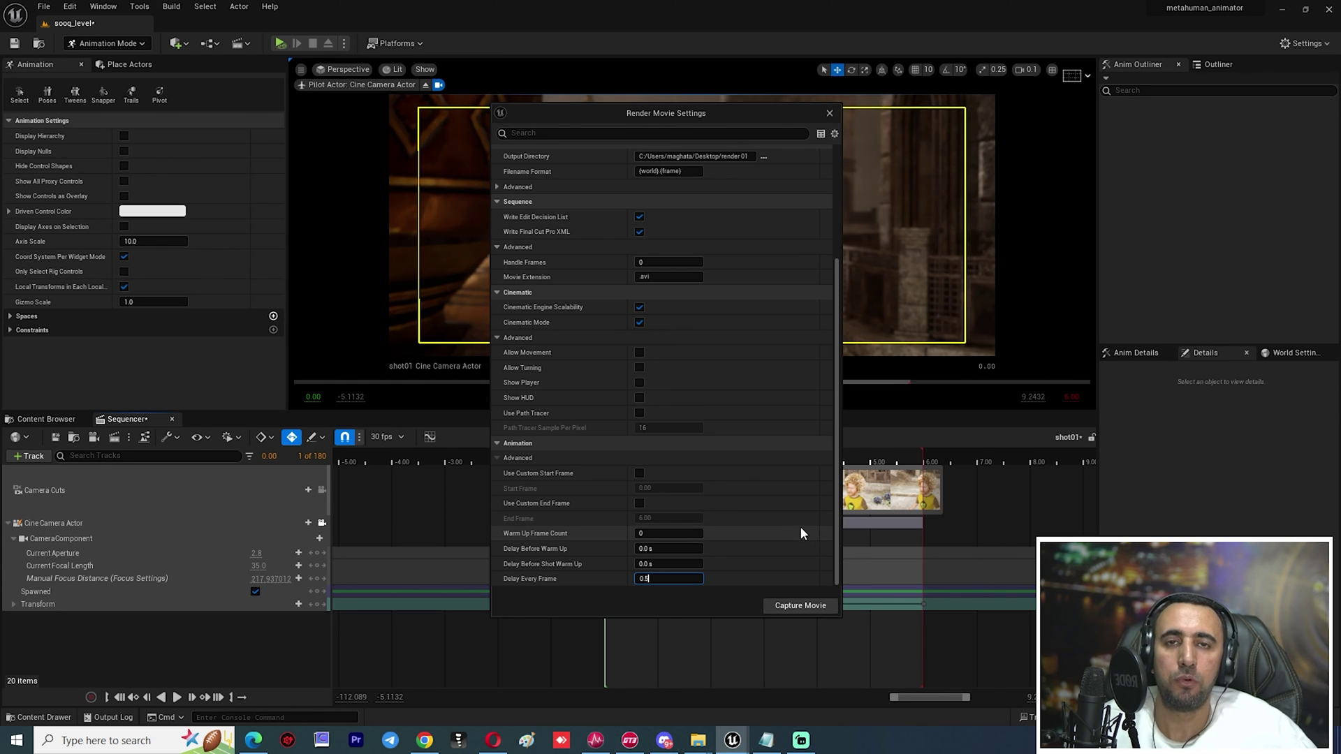
# Start capturing the movie and save the modified shot01 sequence and sooq_level.
pyautogui.click(800, 606)
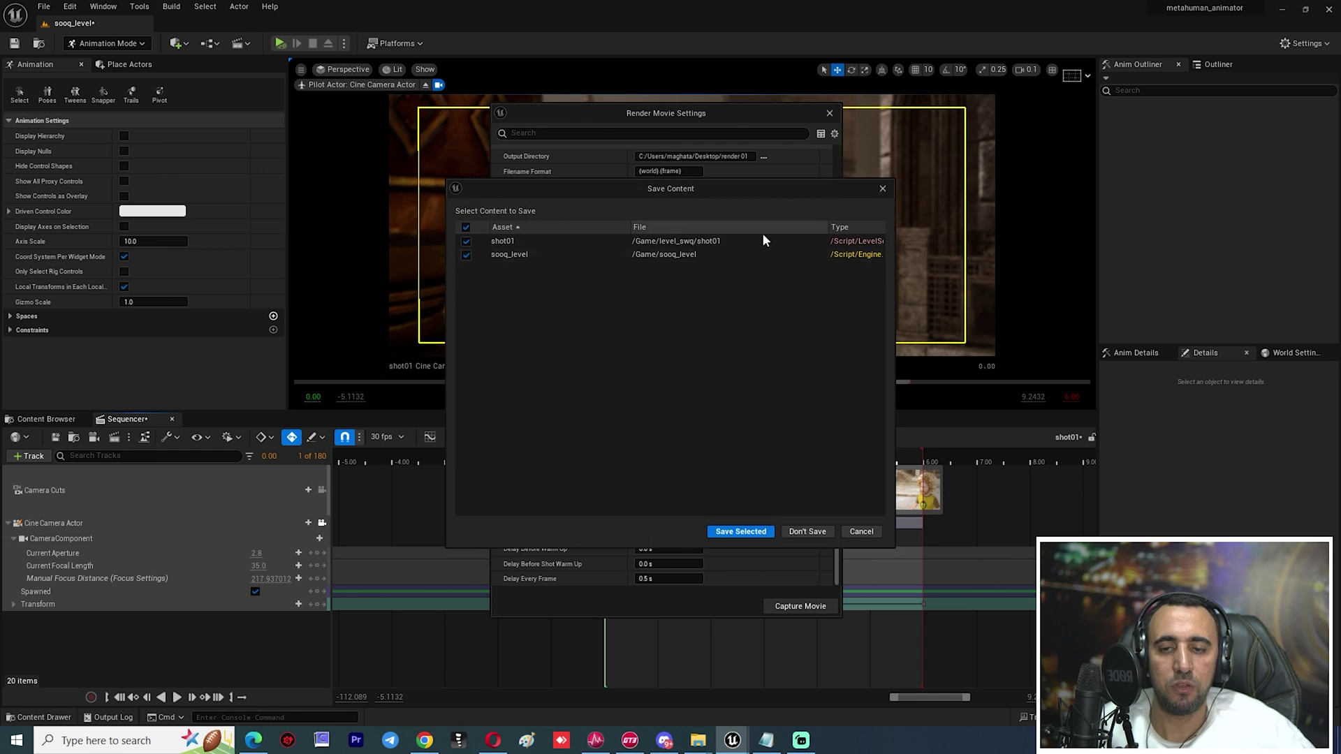
pyautogui.click(741, 531)
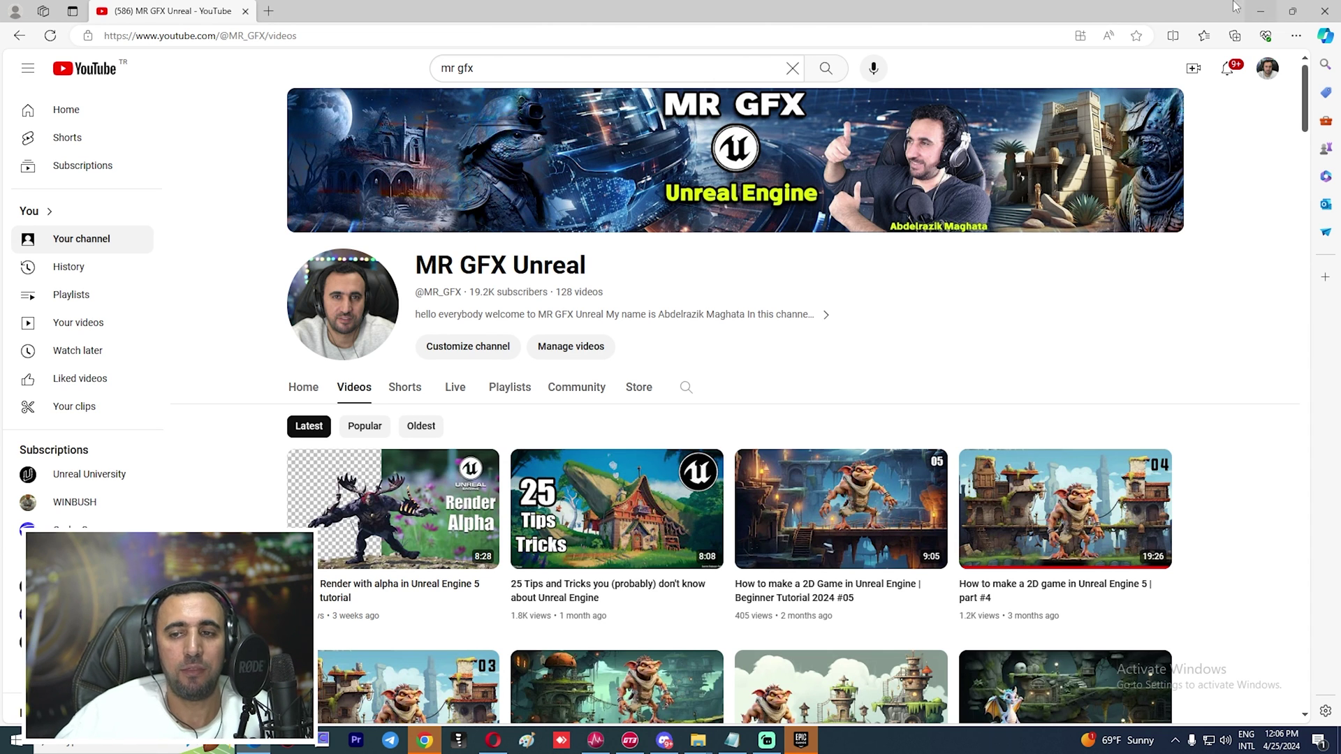
pyautogui.moveTo(1308, 91); pyautogui.dragTo(1340, 486)
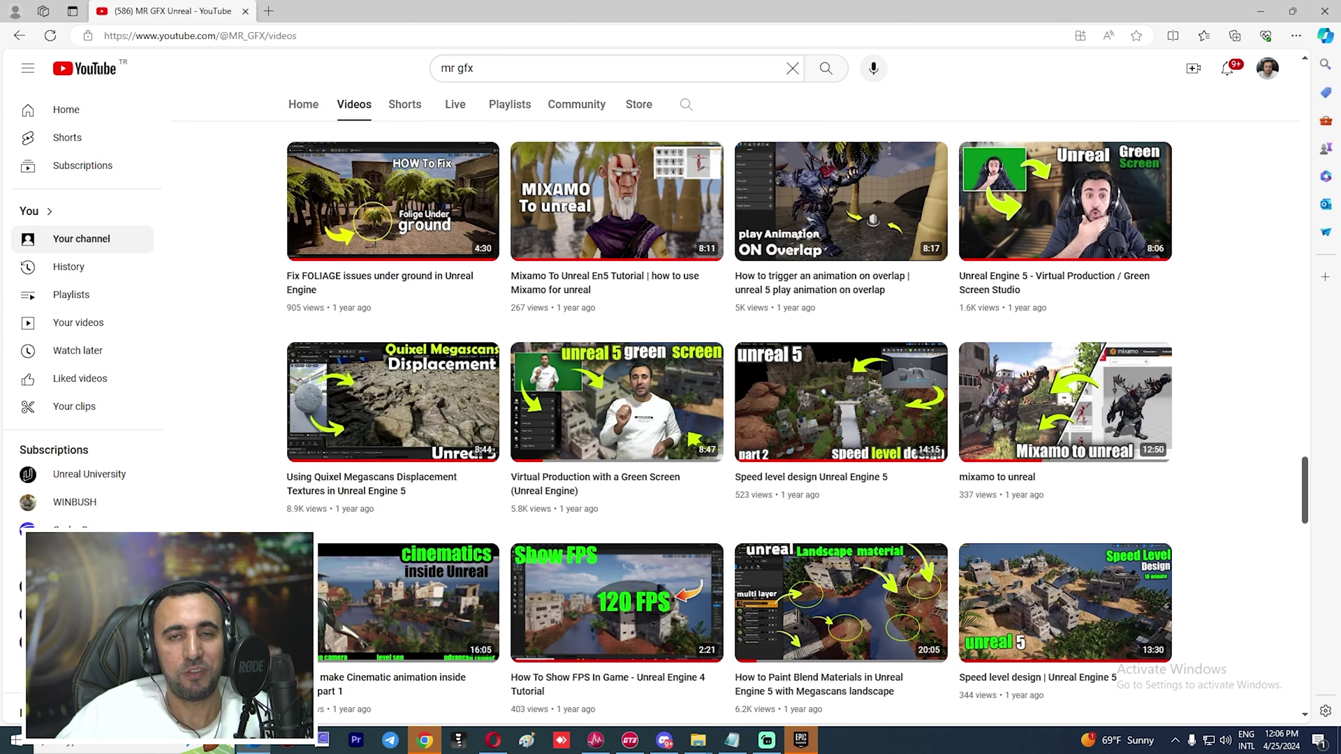